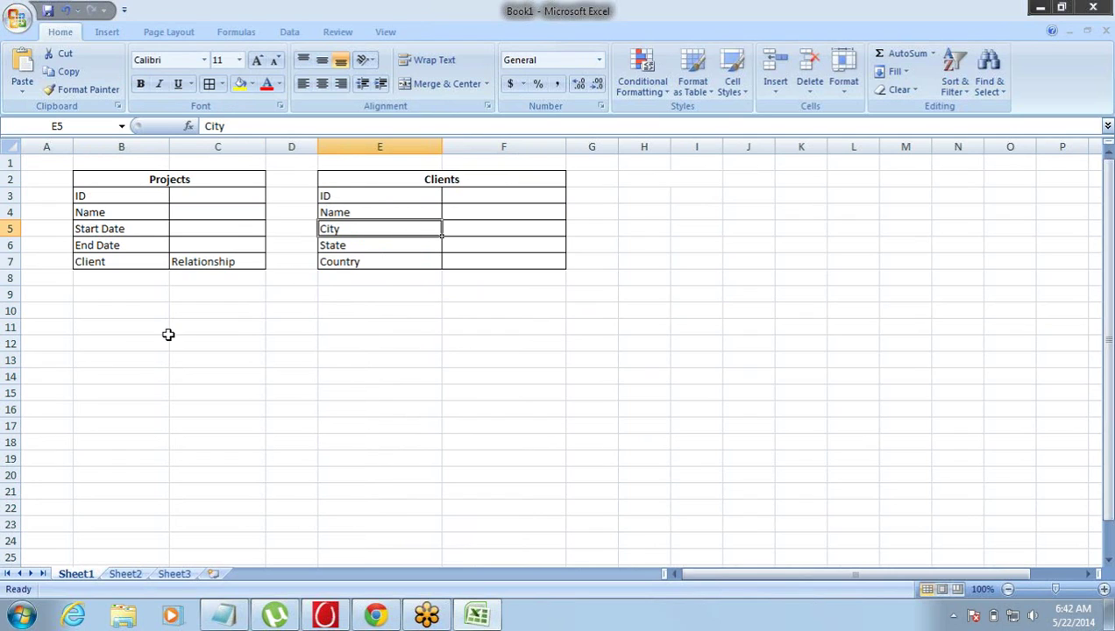
- Create a bold, merged 'Consultant' heading across cells H2:I2
click(147, 262)
drag(150, 261, 211, 262)
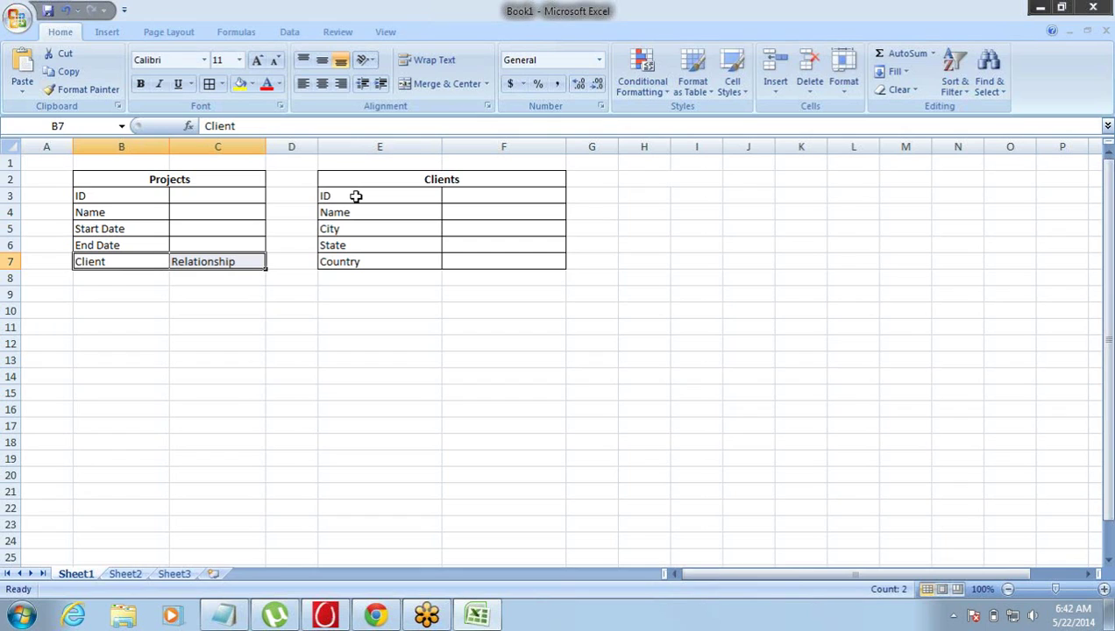
click(648, 179)
click(443, 83)
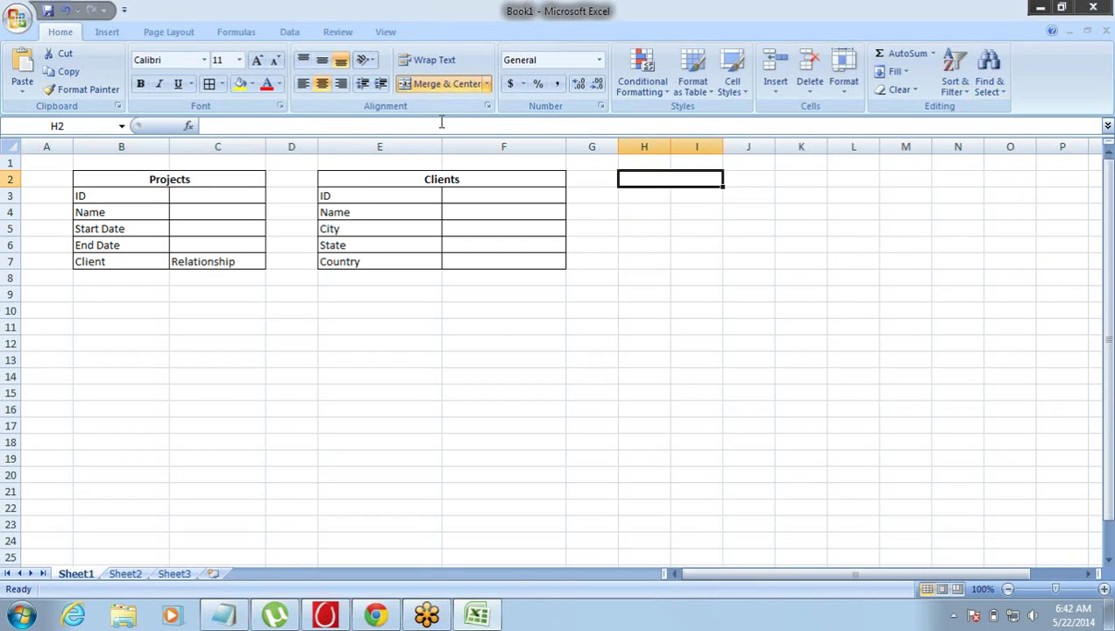
text(Consultant)
key(Tab)
key(Left)
key(ctrl+b)
key(Left)
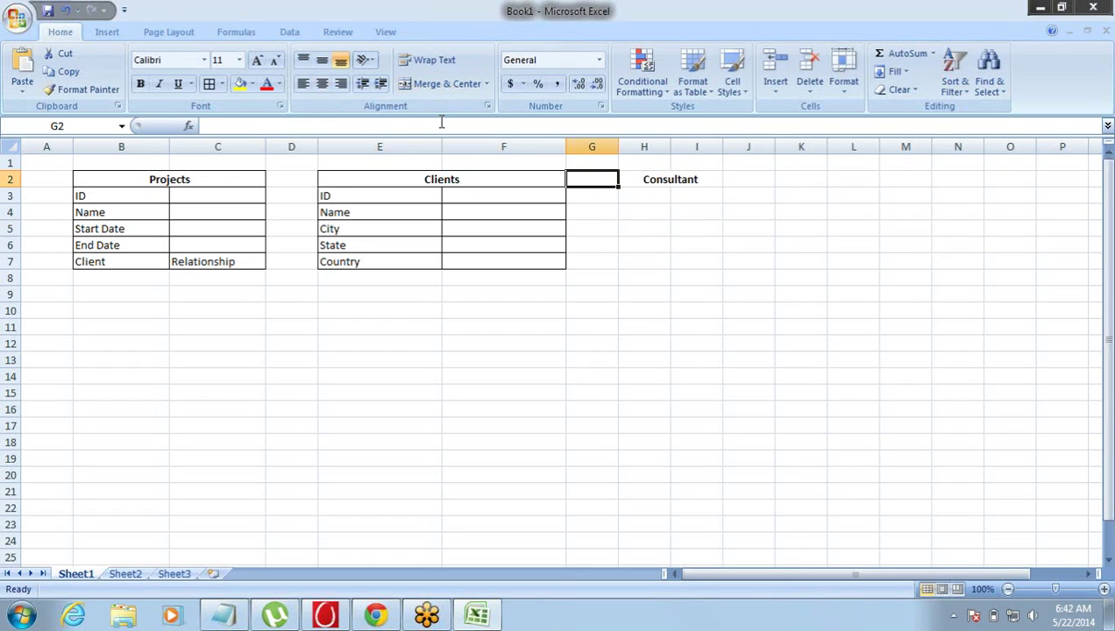
key(Right)
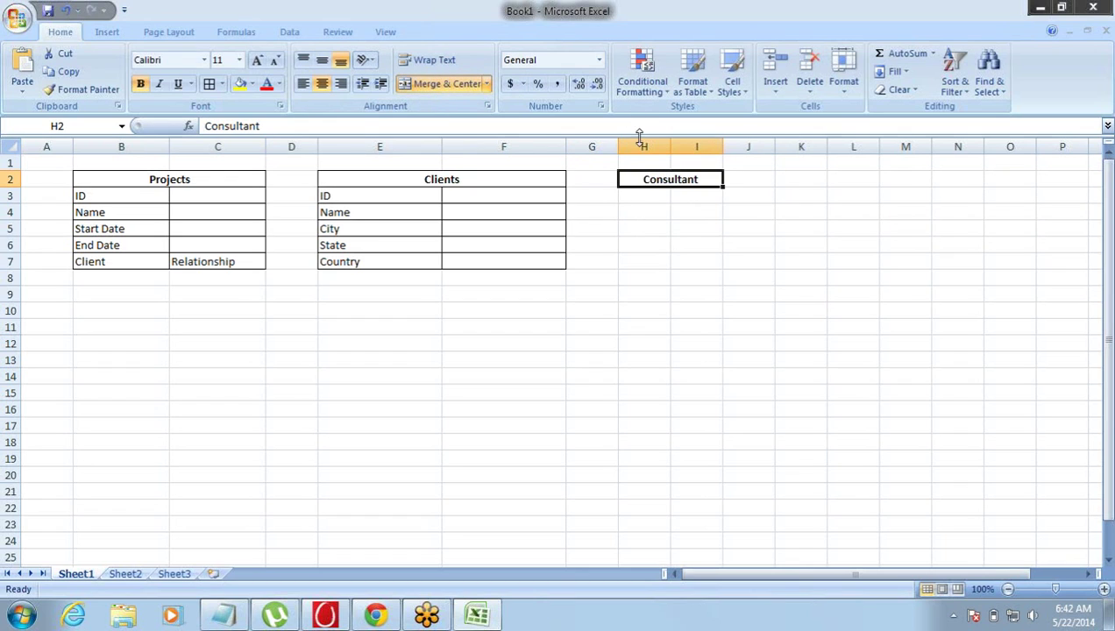
- Widen columns H and I and enter ID, F Name and L Name below the heading
drag(639, 140, 725, 147)
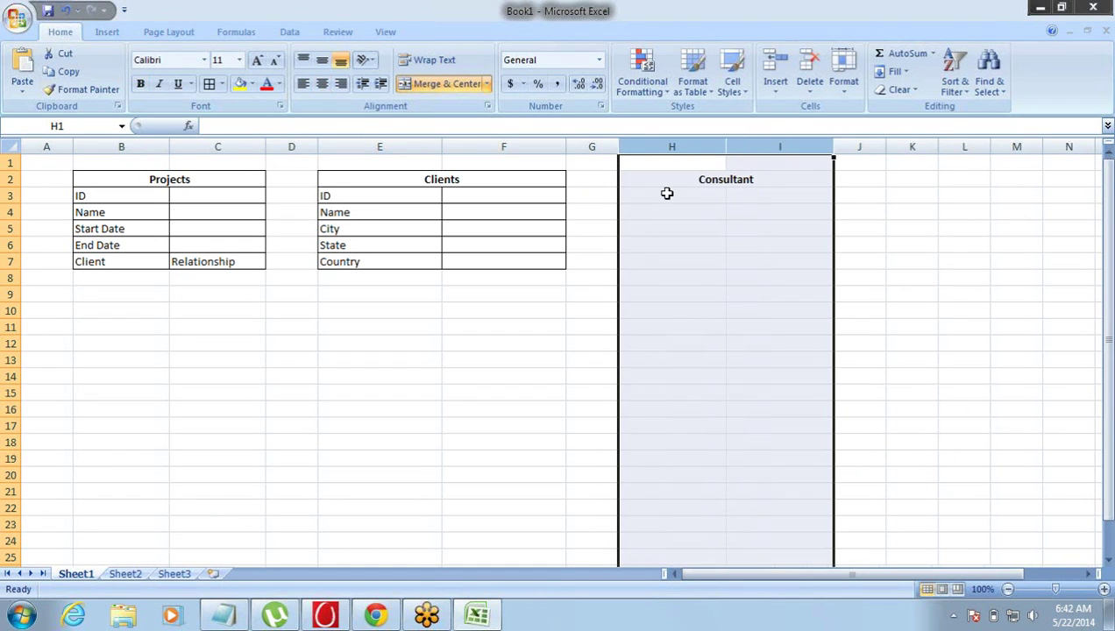
click(667, 193)
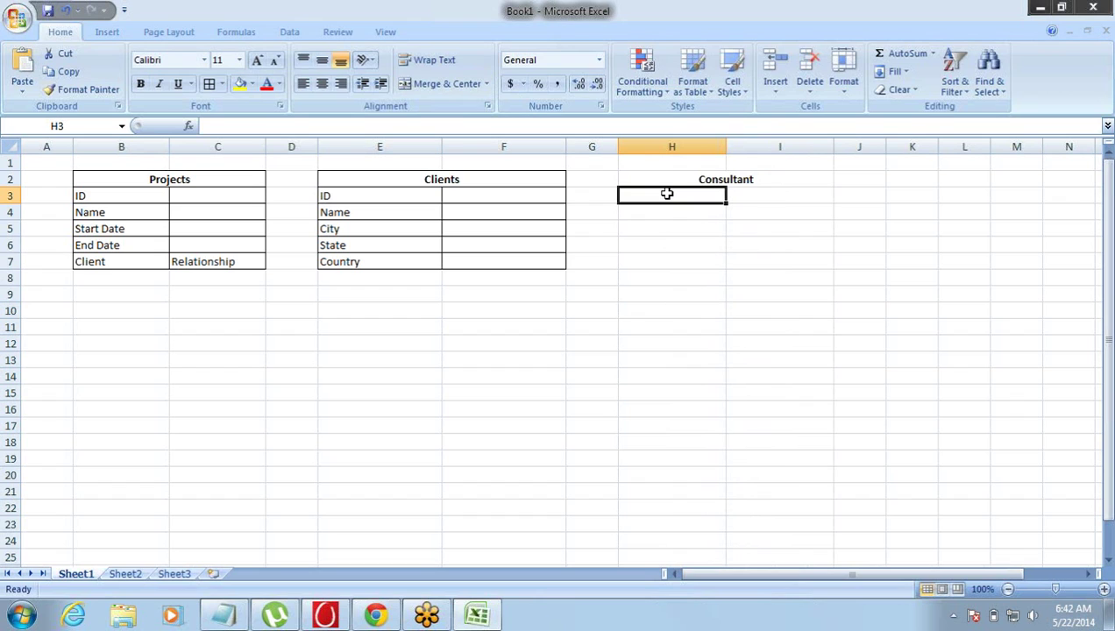
text(ID)
key(Return)
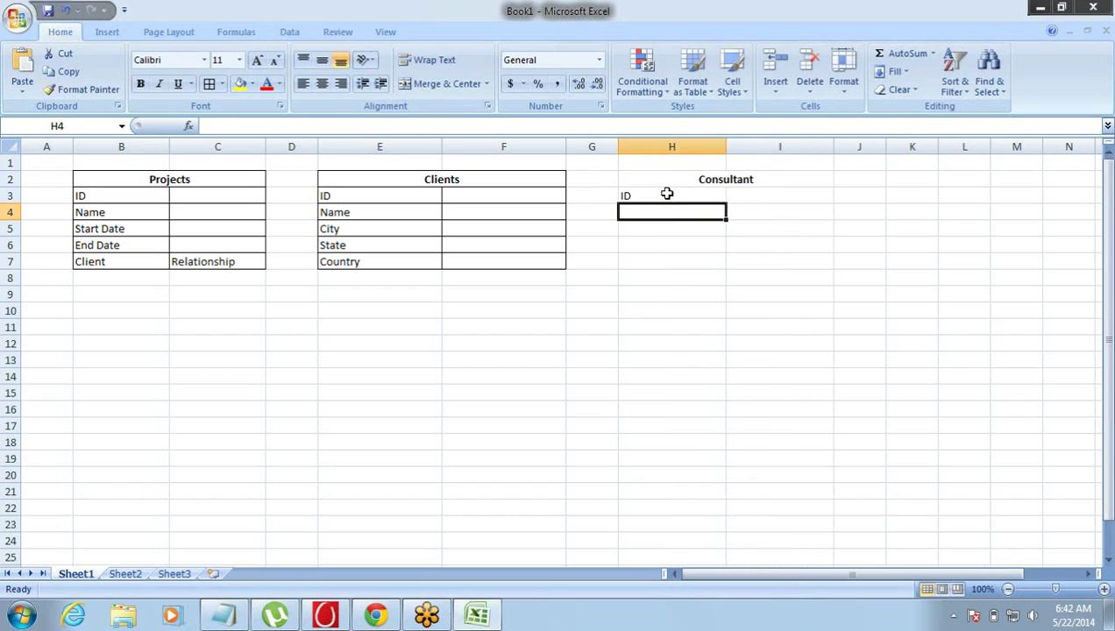
text(F ame)
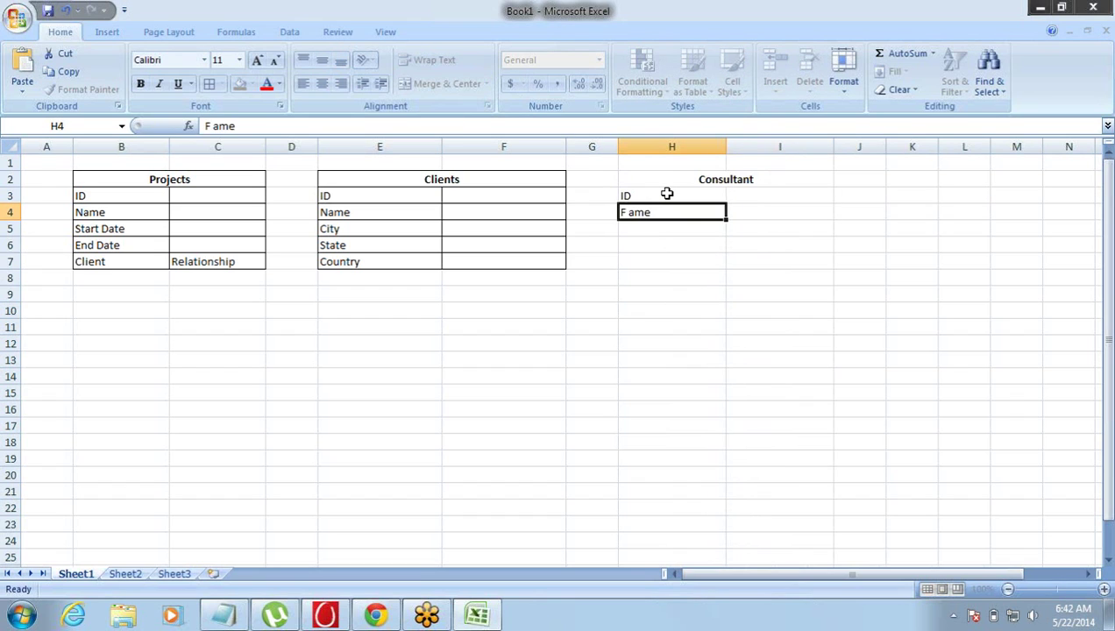
key(Return)
key(Up)
key(F2)
key(Left)
key(Left)
key(Left)
text(N)
key(Return)
text(L Name)
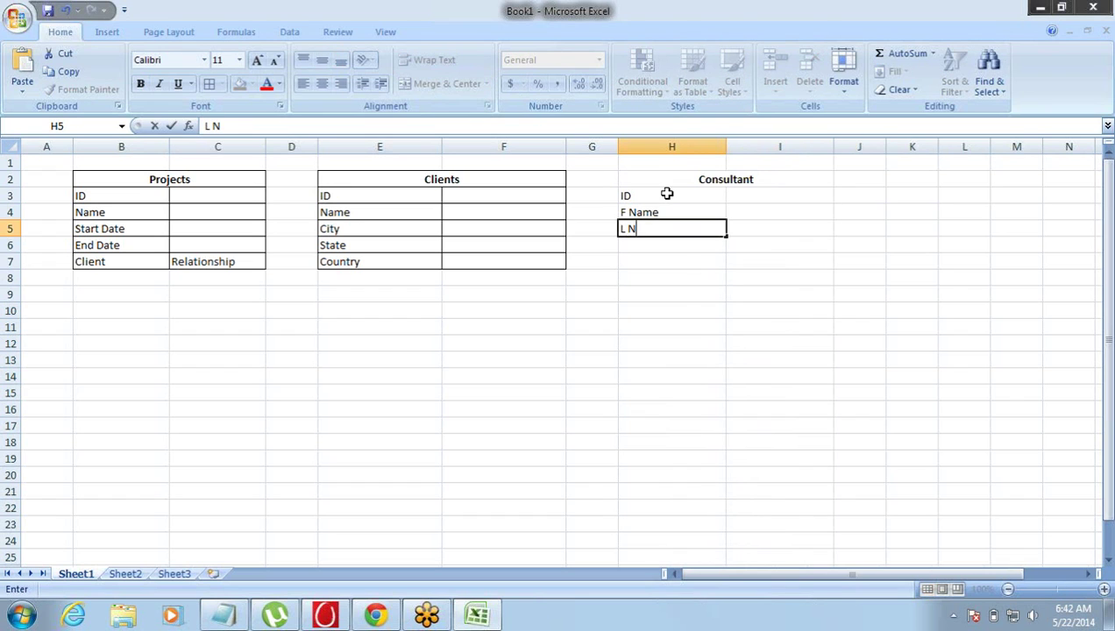
key(Return)
- Add the Email and Phone field names, then select the whole Consultant table
text(Email)
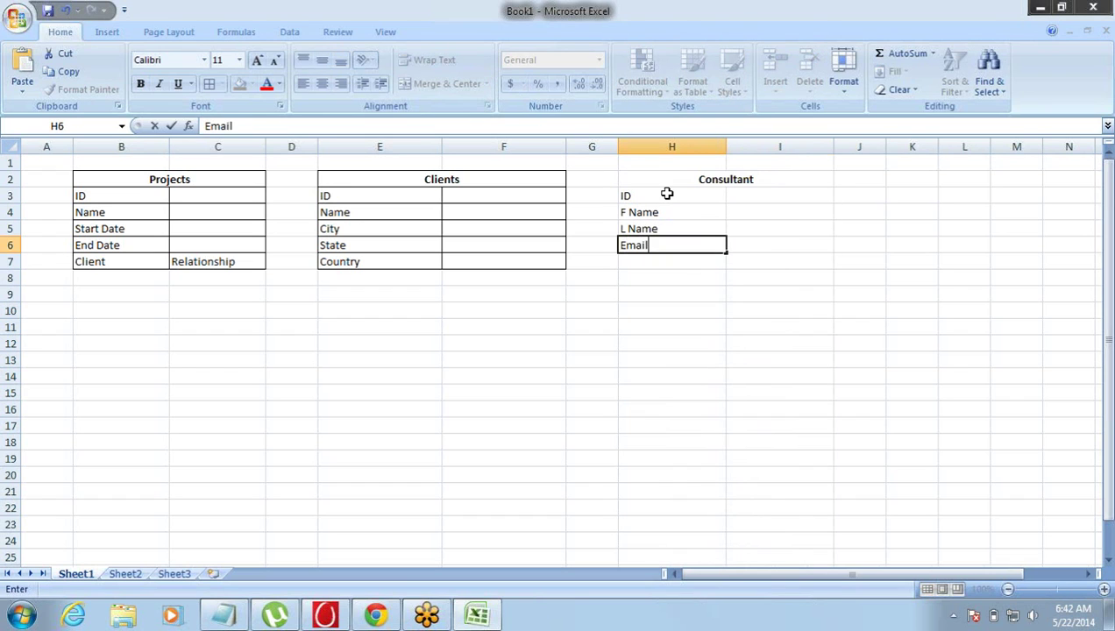
key(Tab)
key(Left)
key(Up)
key(Up)
key(Up)
key(Up)
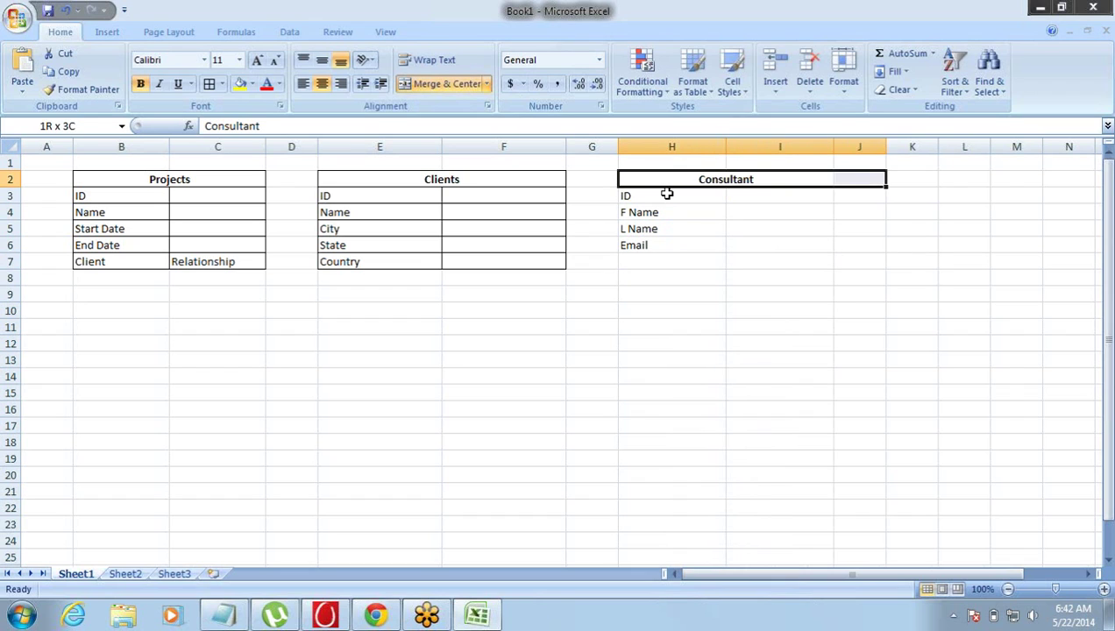
key(Left)
key(Down)
key(Right)
key(Down)
key(Down)
key(Down)
key(Down)
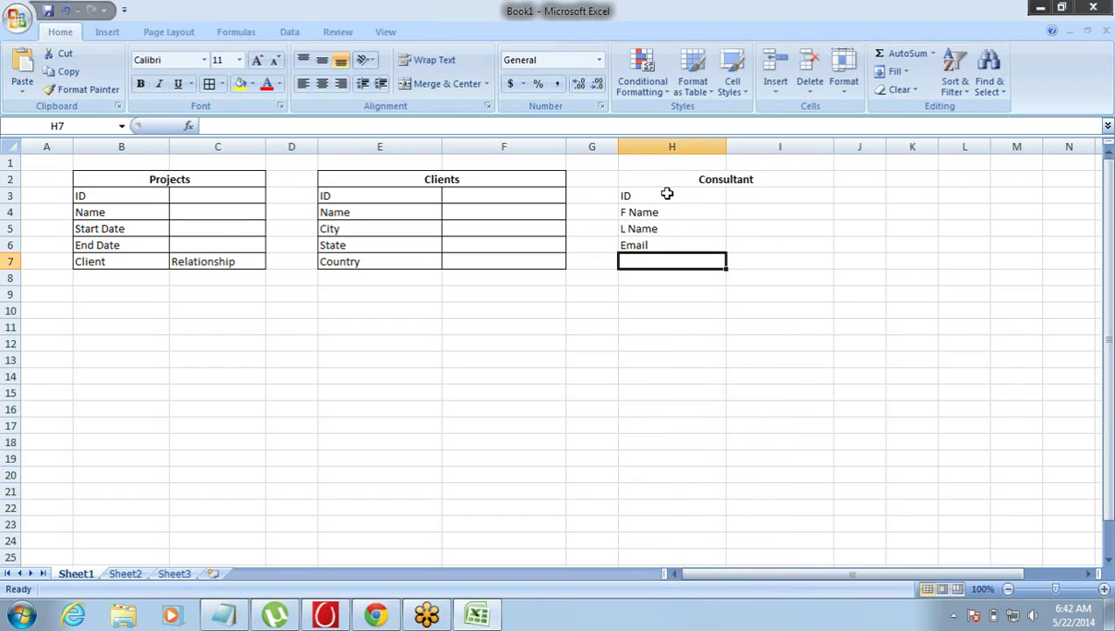
text(O)
key(BackSpace)
text(P)
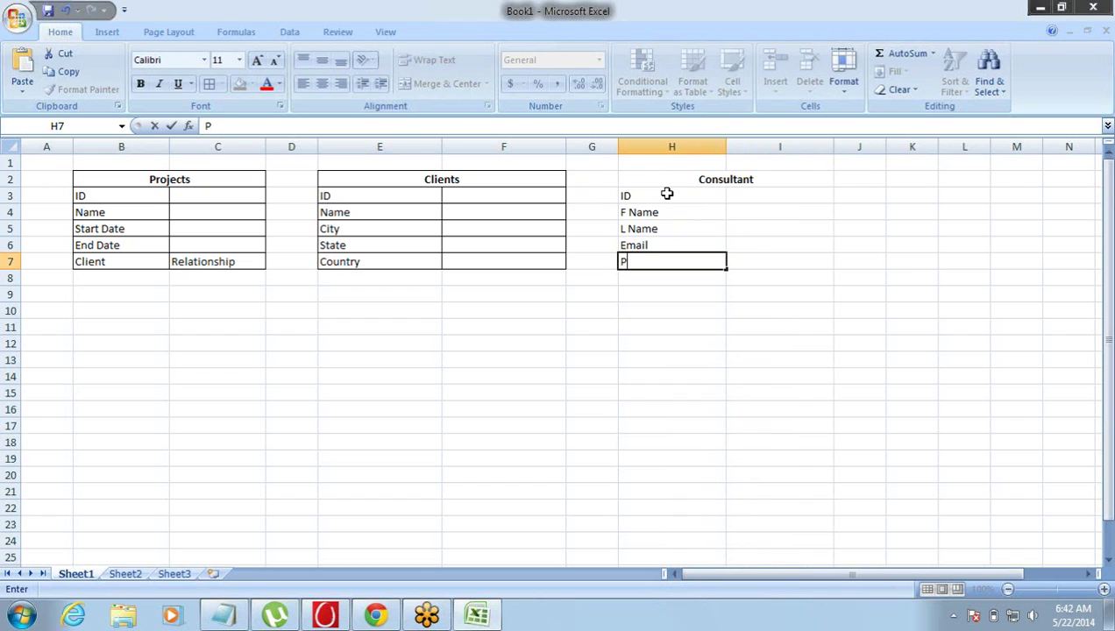
text(hone)
key(Left)
key(Right)
key(Up)
key(Up)
key(Up)
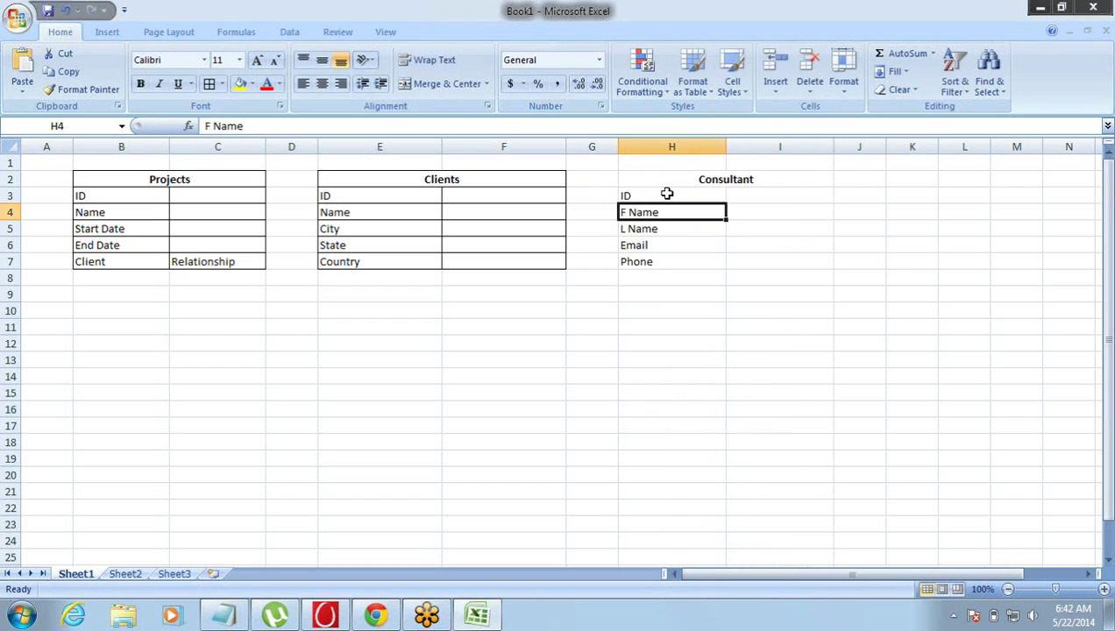
key(Up)
key(Up)
key(shift+Down)
key(shift+Down)
key(shift+Down)
key(shift+Down)
key(shift+Down)
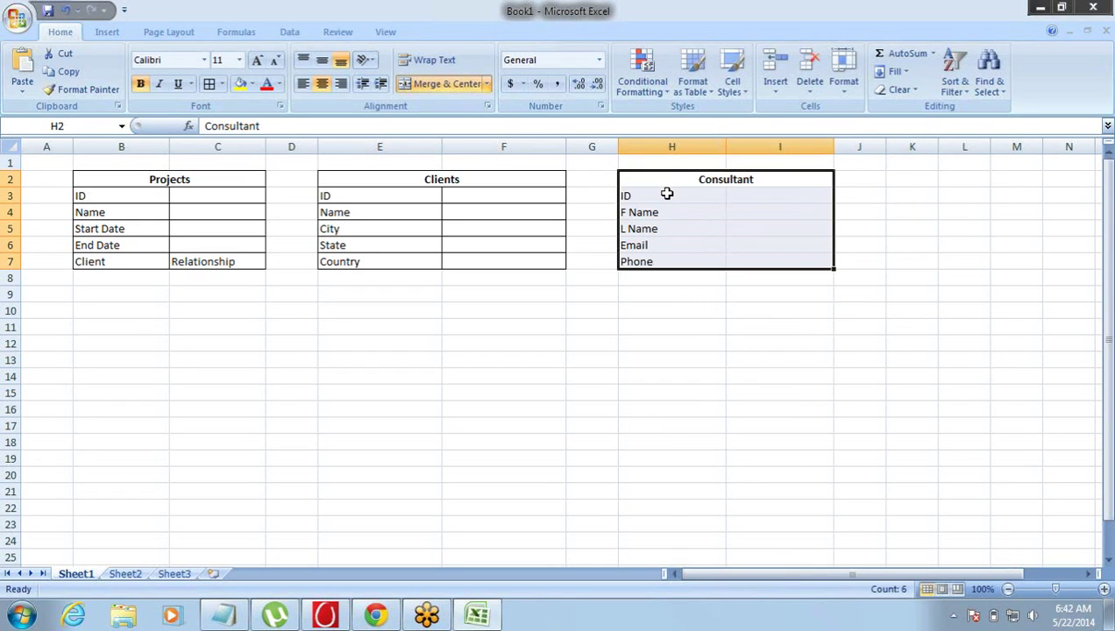
- Apply All Borders to the Consultant table and compare it with the Projects table
click(209, 84)
click(709, 243)
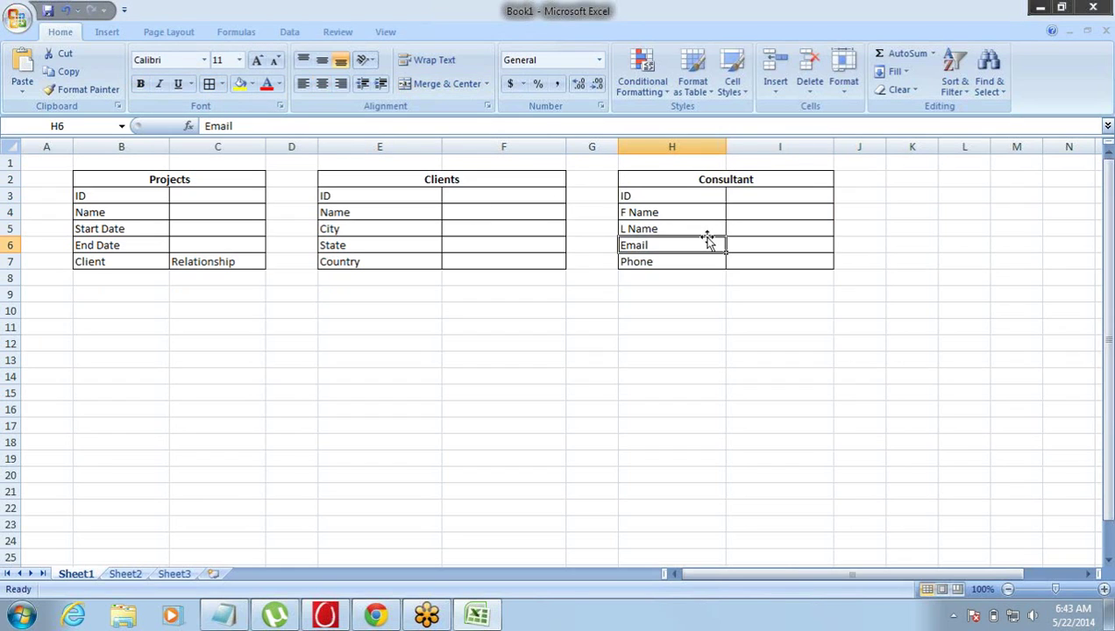
click(718, 186)
drag(718, 186, 715, 271)
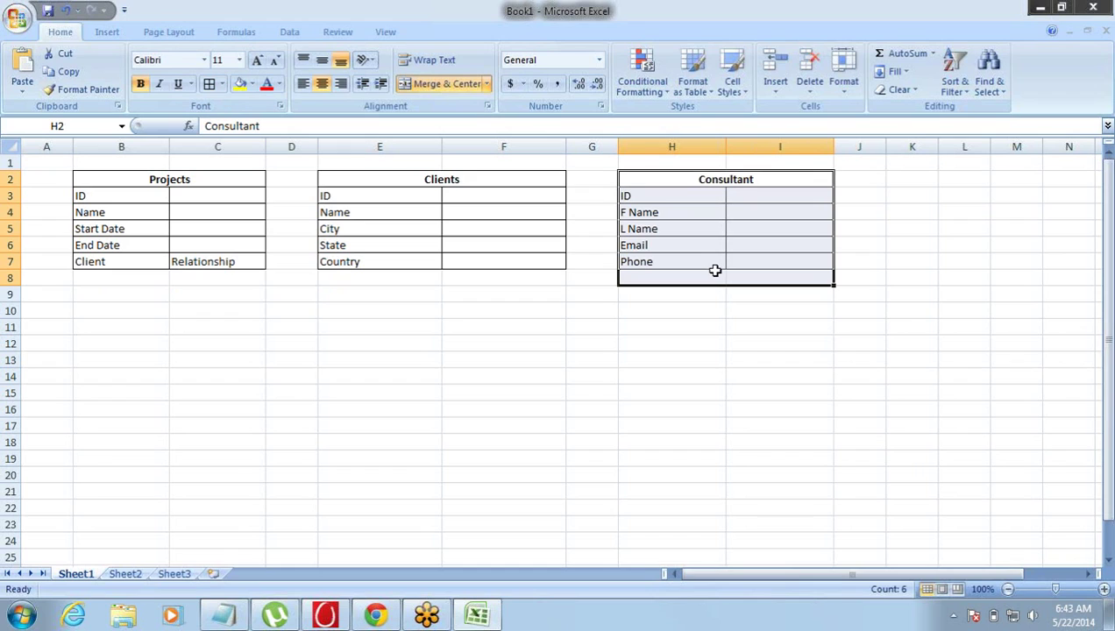
click(719, 186)
drag(718, 185, 705, 245)
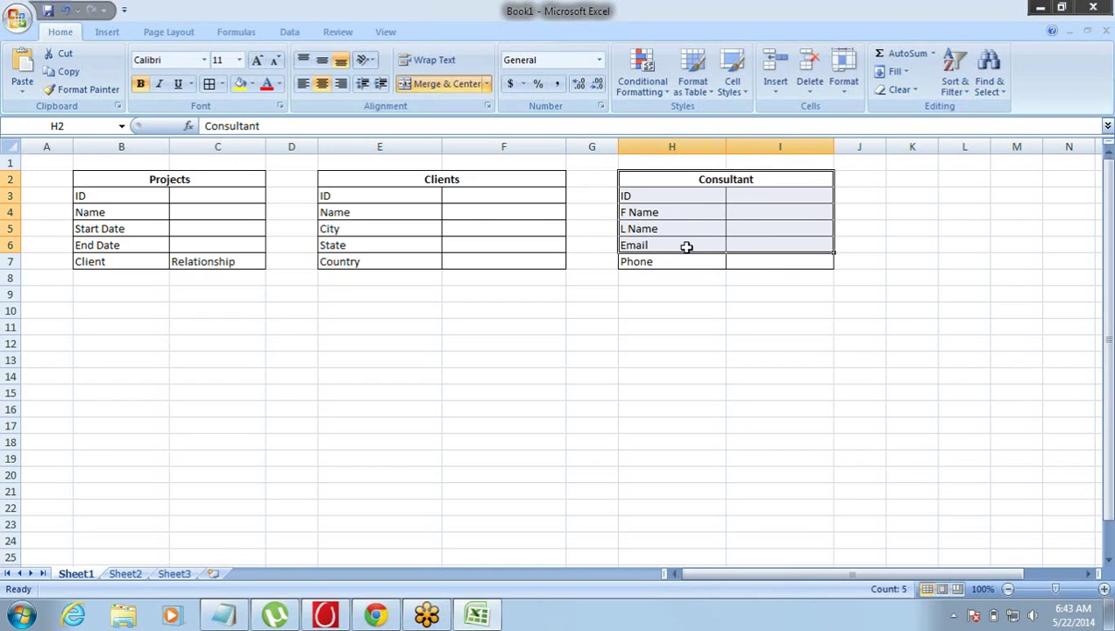
drag(196, 183, 198, 263)
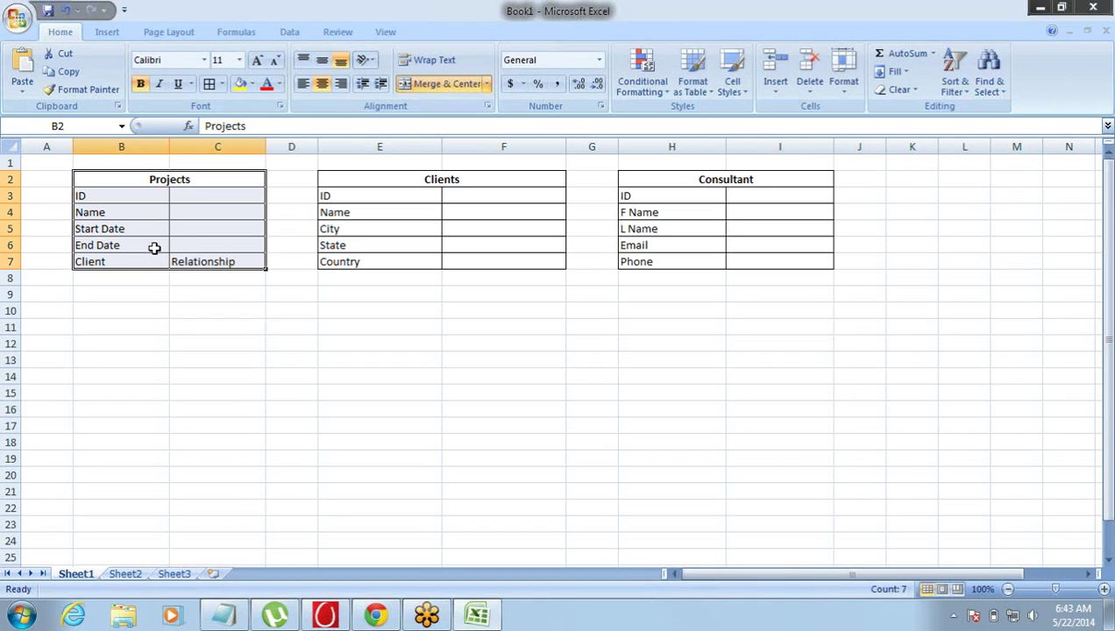
click(204, 252)
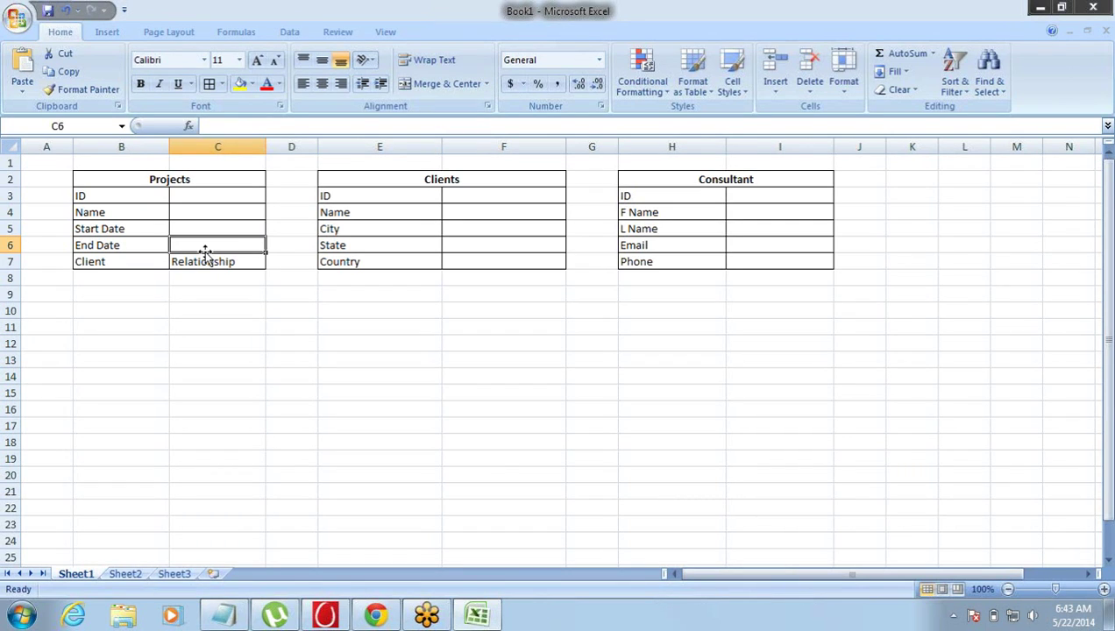
click(199, 261)
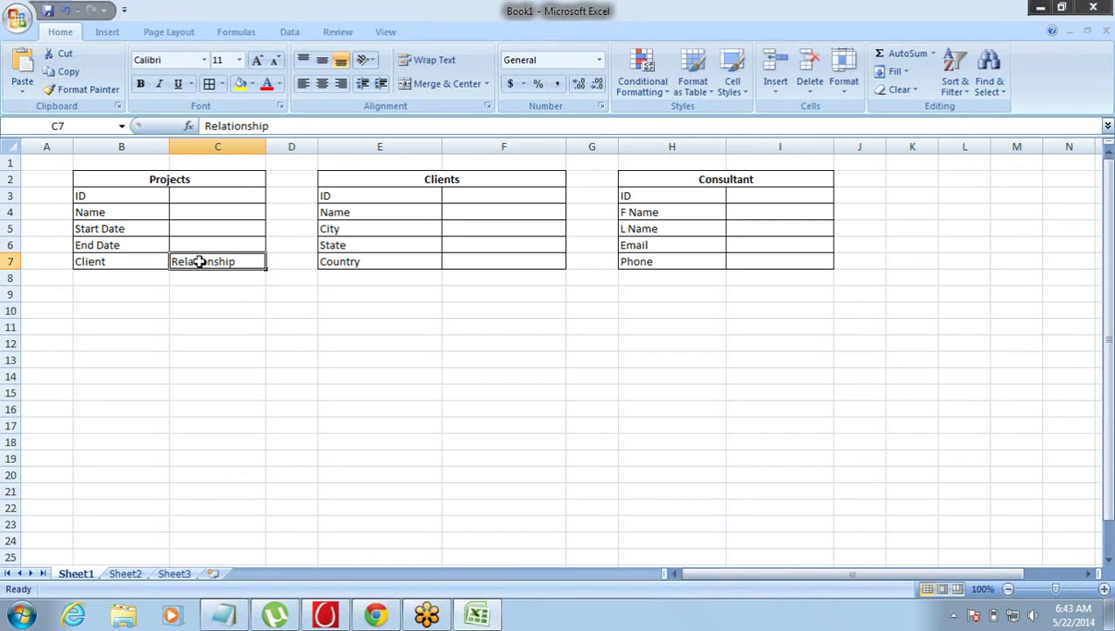
drag(169, 182, 174, 262)
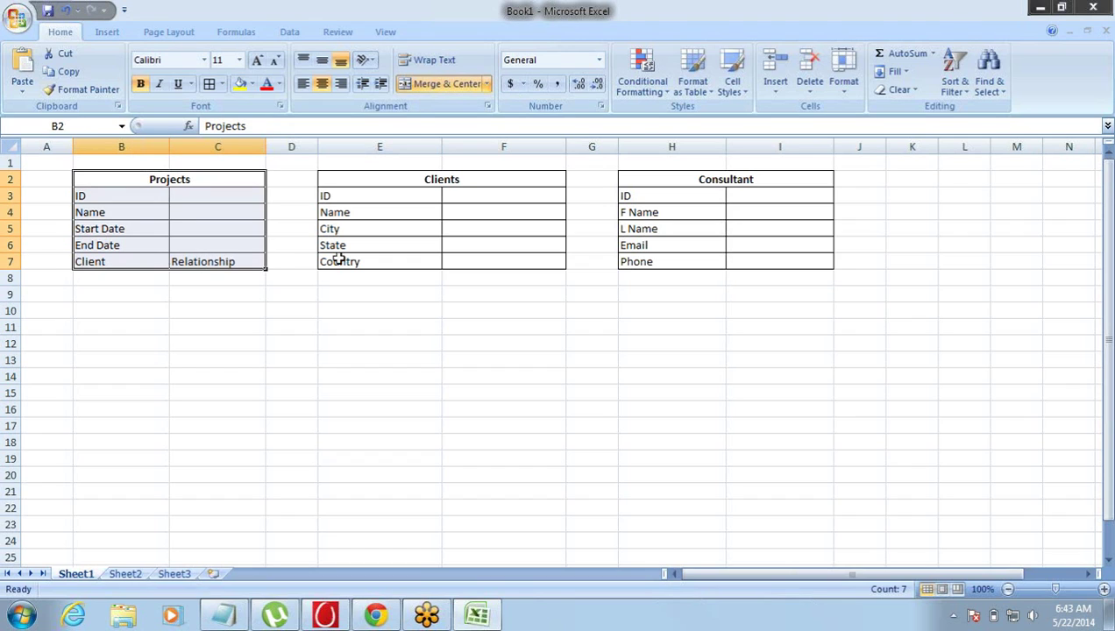
drag(676, 178, 678, 261)
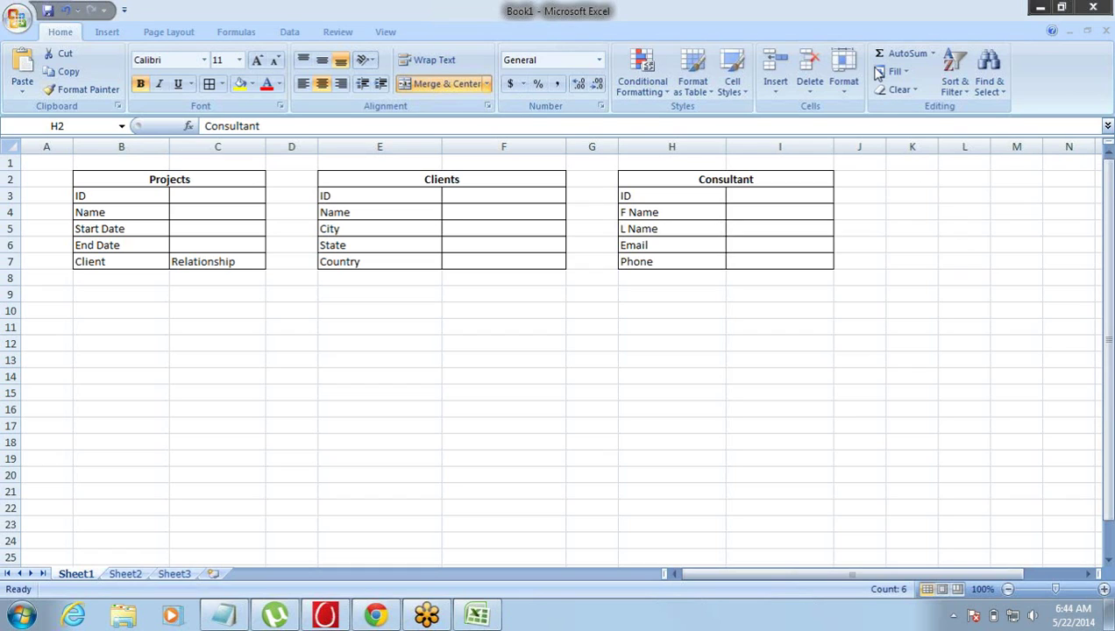
key(ctrl+a)
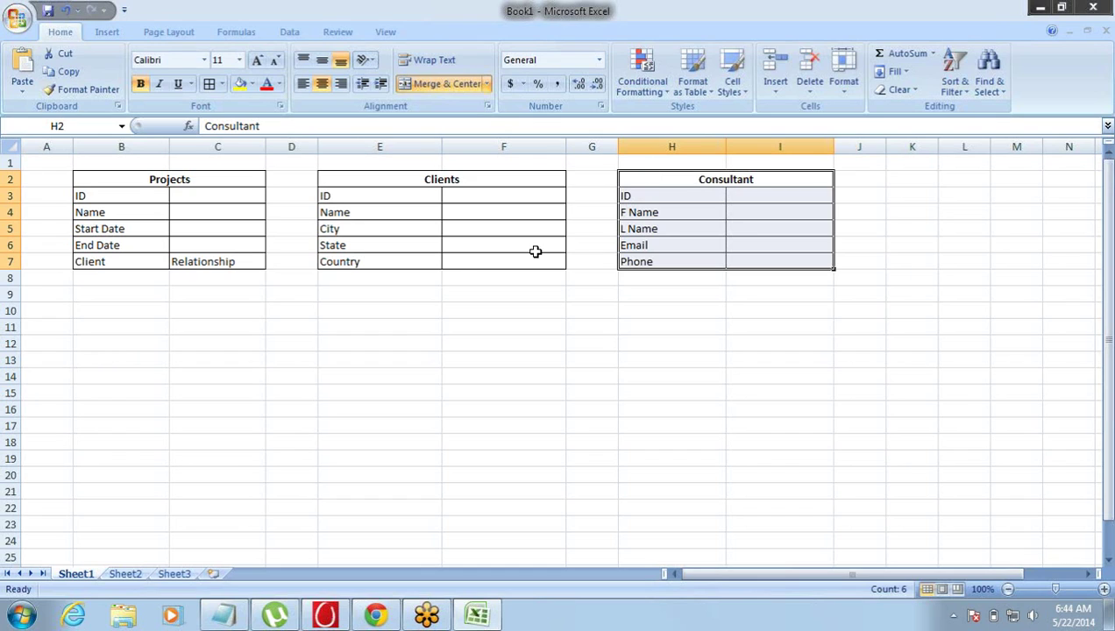
click(168, 261)
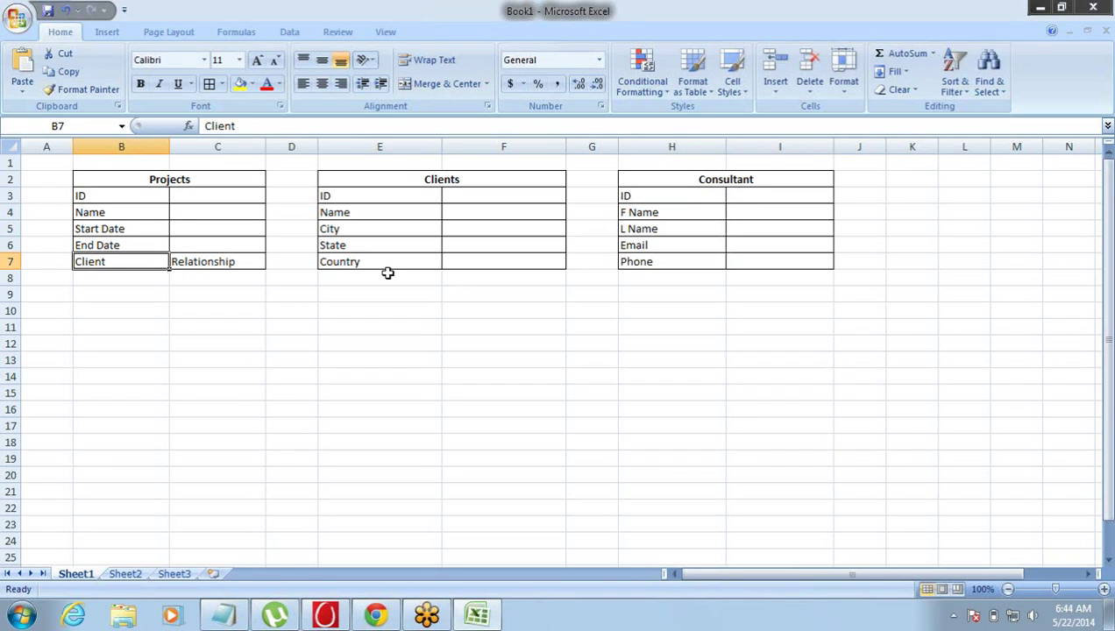
drag(684, 195, 685, 261)
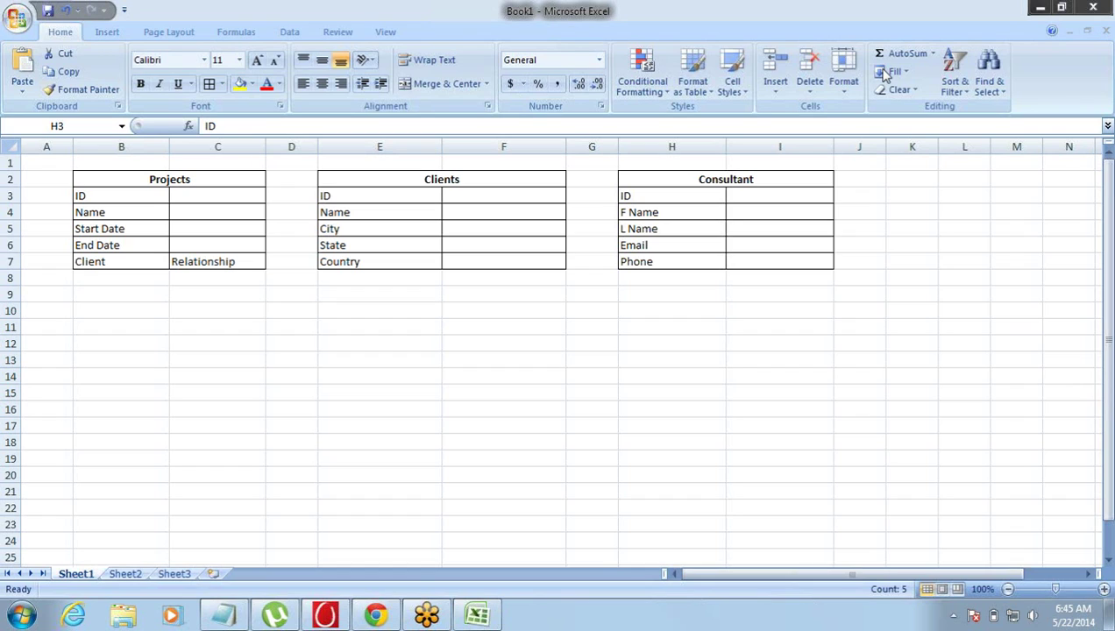
- Write 'Many to Many Relationship' in Notepad, then return to the Excel workbook
click(224, 616)
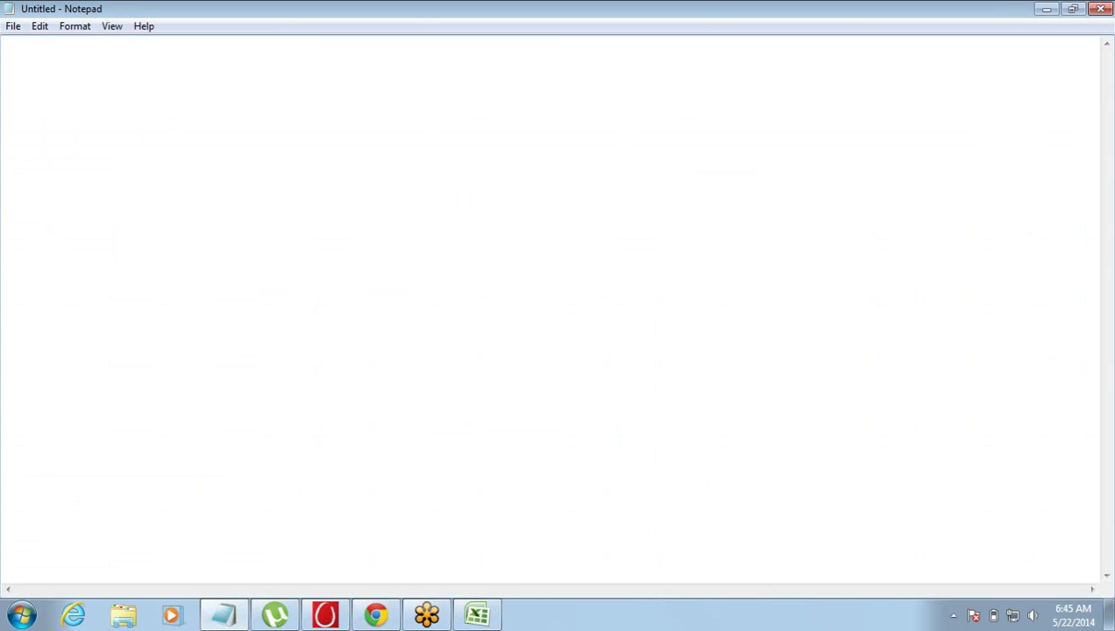
text(Many to Many Ra)
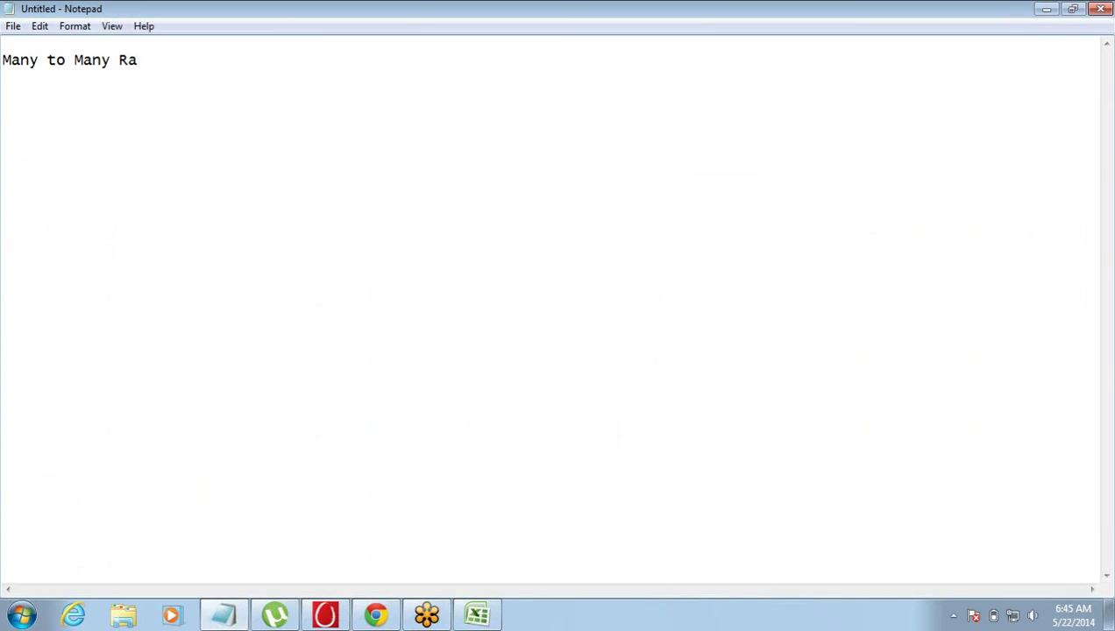
key(BackSpace)
text(elationshi)
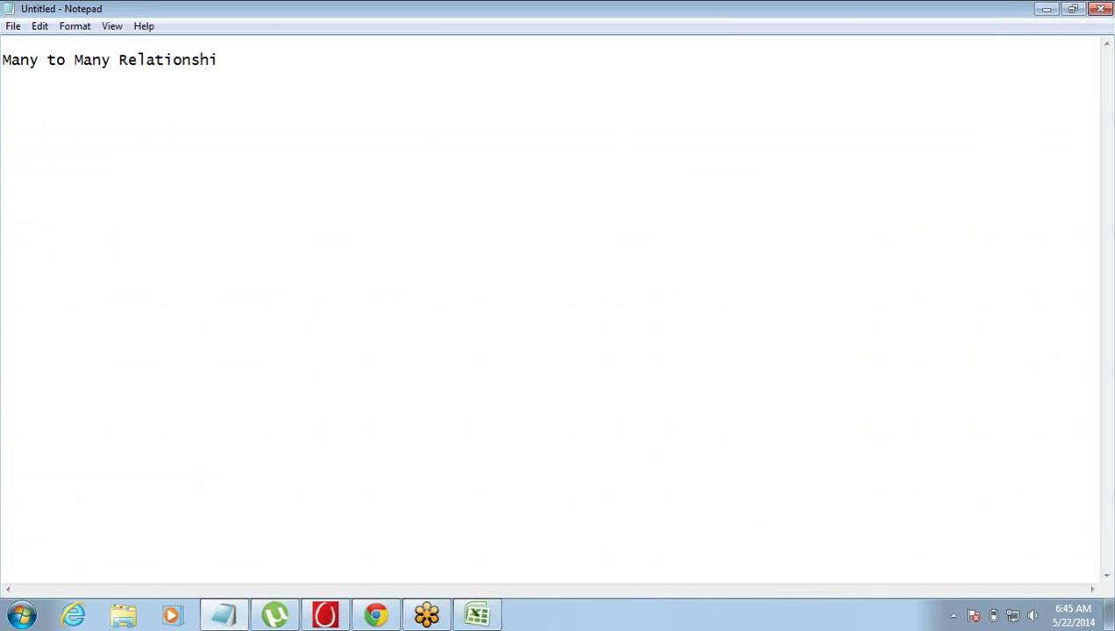
text(p)
key(alt+Tab)
key(alt+Tab)
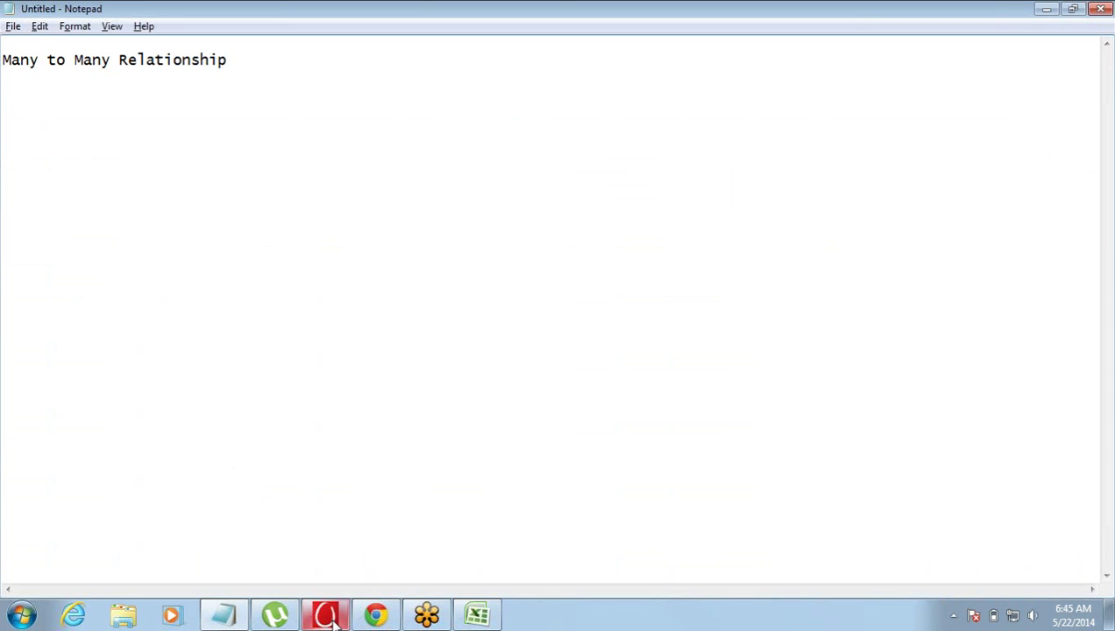
click(389, 619)
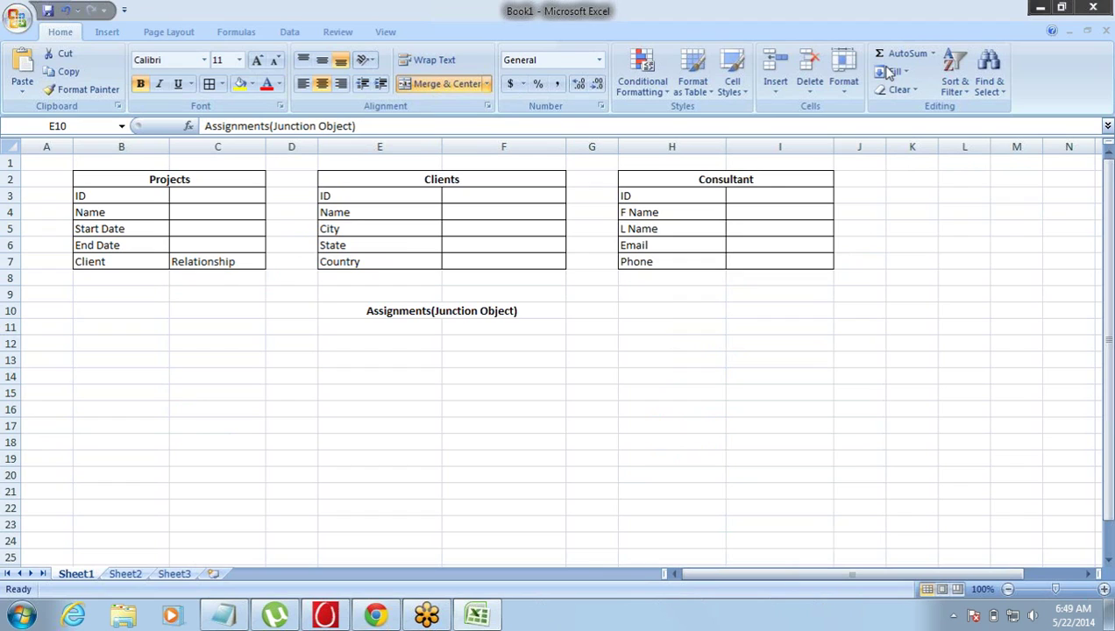
- Enter the field names ID, Project and Cosultant in E11:E13 under the Assignments heading
drag(440, 311, 561, 412)
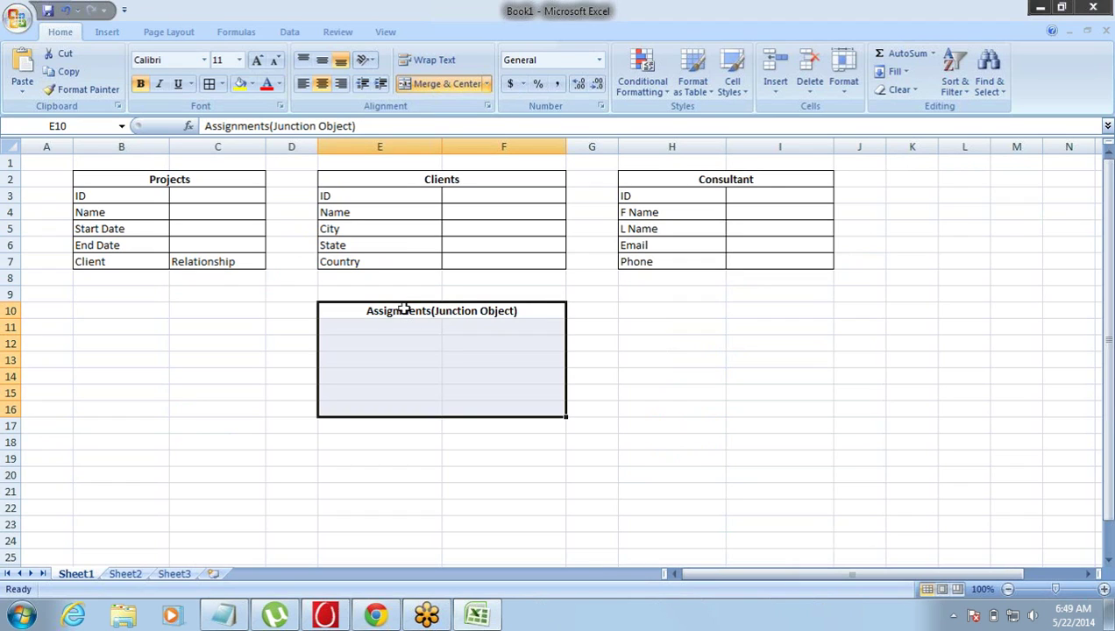
click(403, 310)
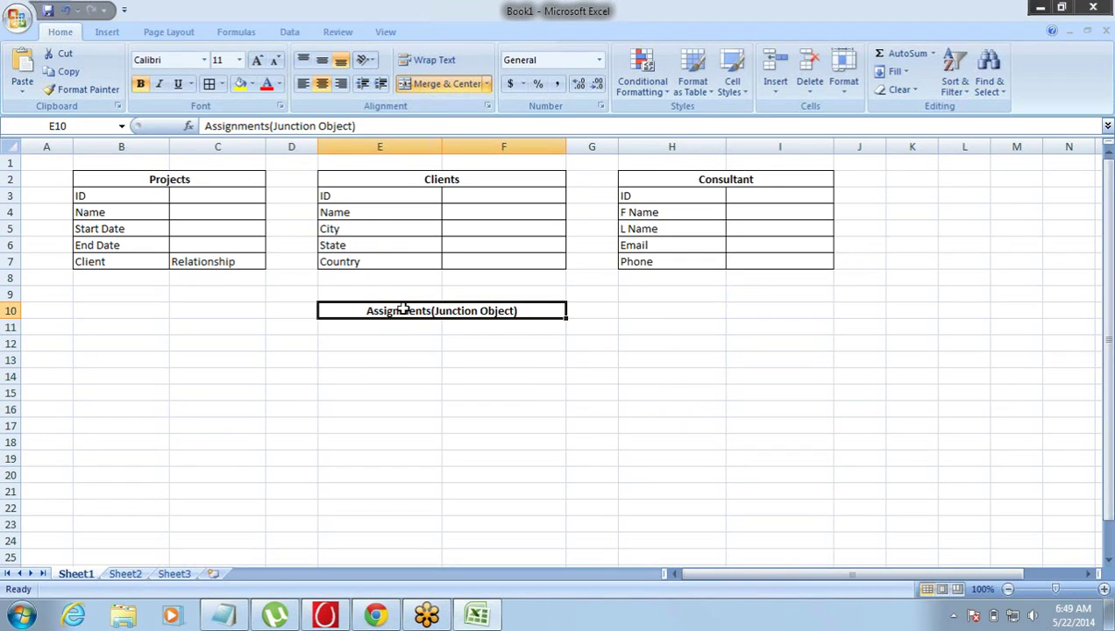
click(395, 322)
text(ID)
key(Return)
text(Project)
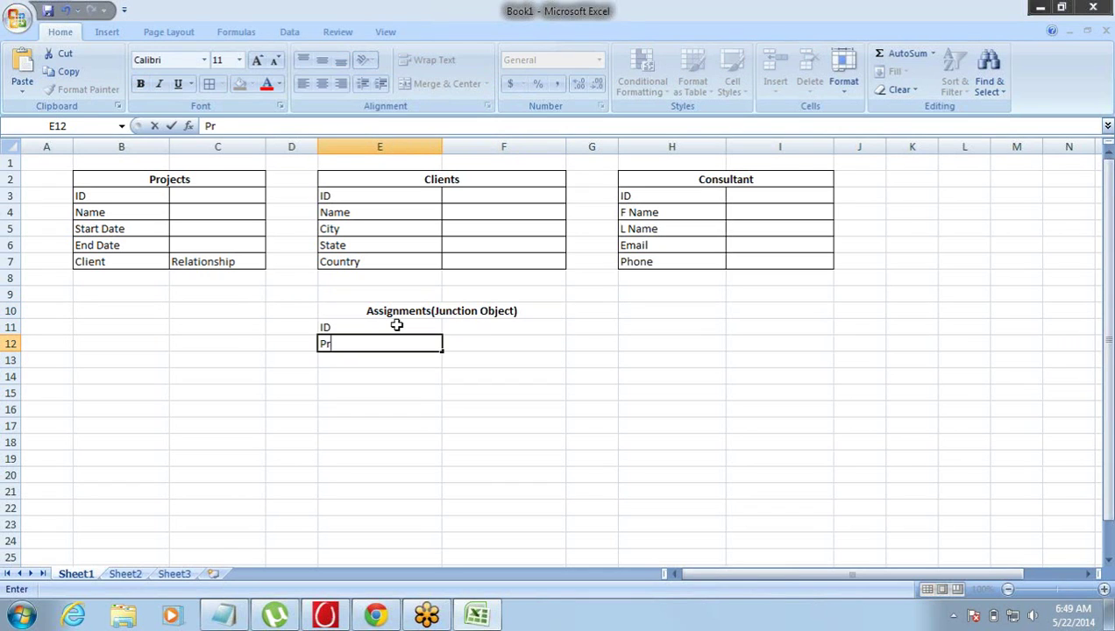
key(Tab)
key(Left)
key(Return)
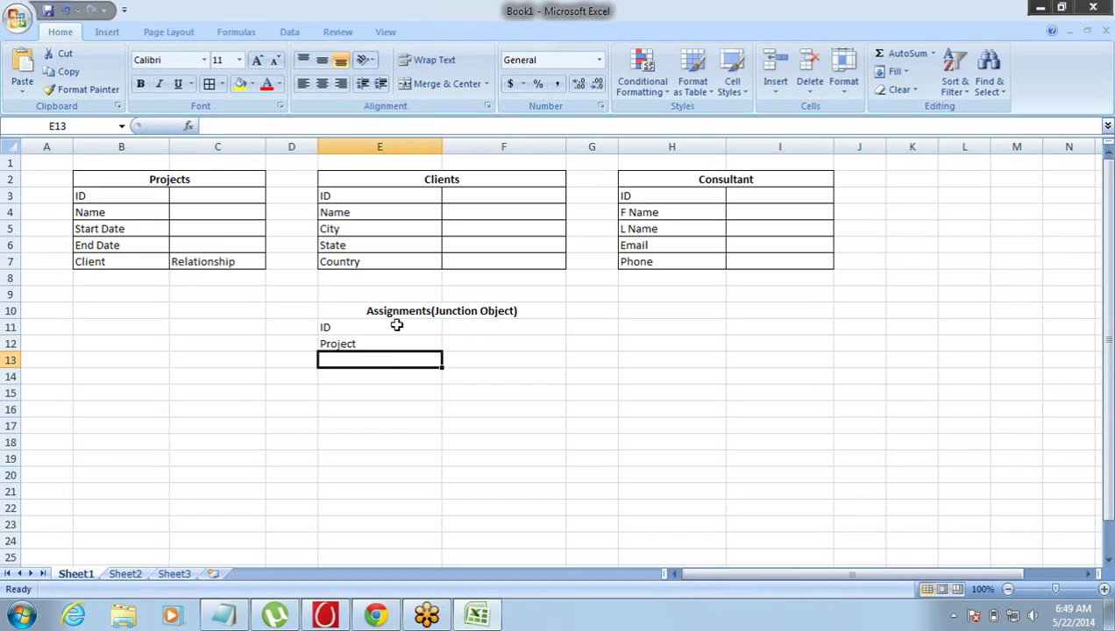
text(Cosultant)
key(ctrl+Return)
- Mark Project and Cosultant as Relationship in F12:F13 and select E10:F13
key(Up)
key(Right)
text(Relationship)
key(ctrl+Return)
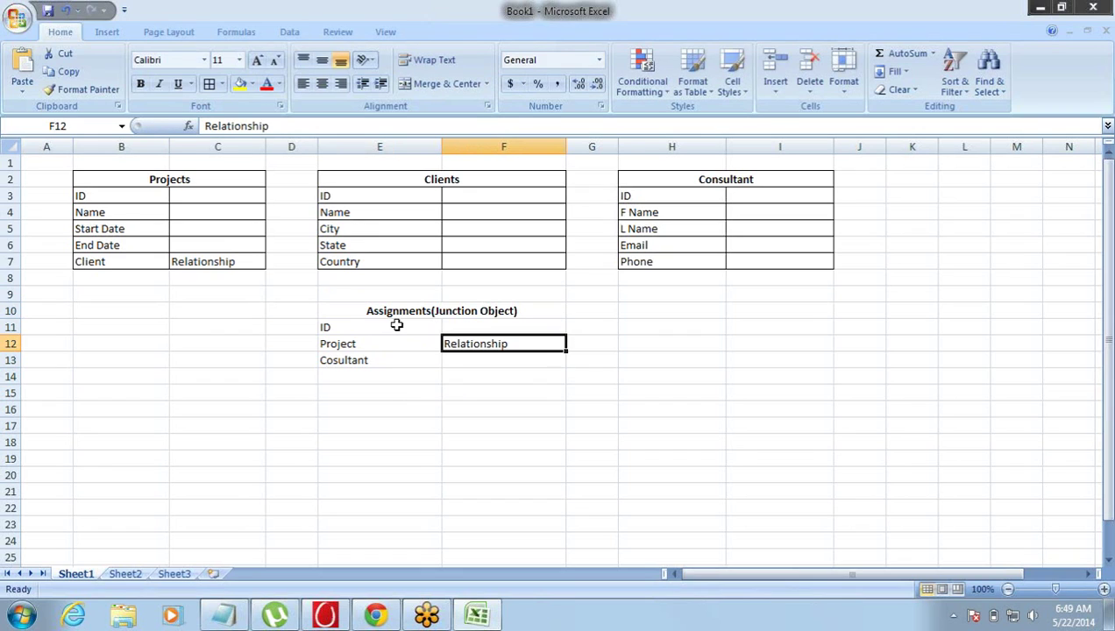
key(Down)
text(Relationship)
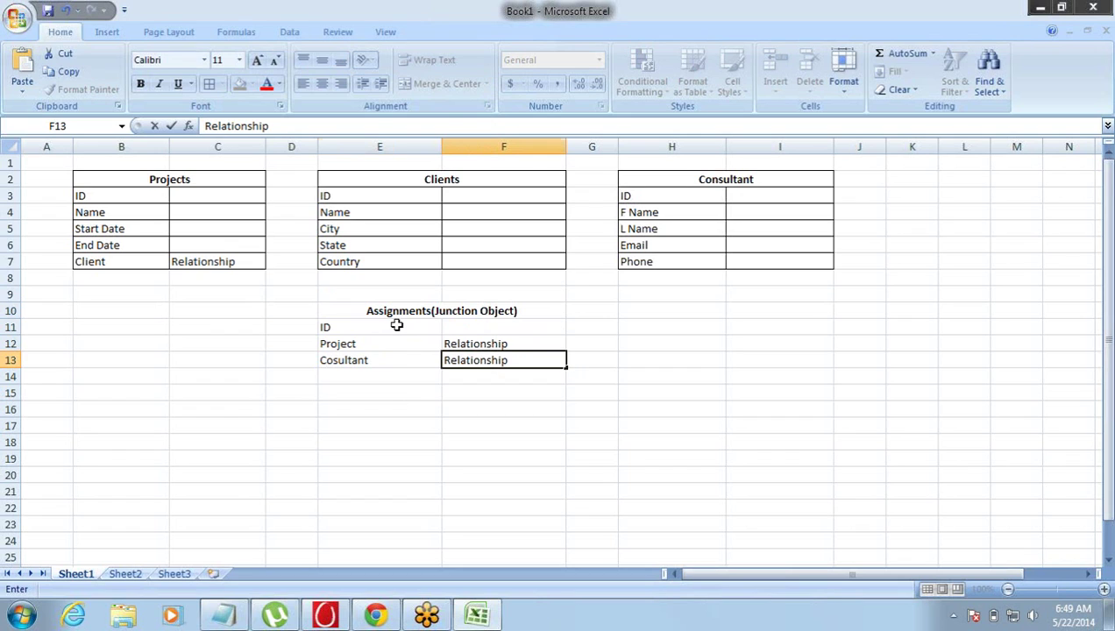
click(380, 343)
drag(380, 310, 503, 360)
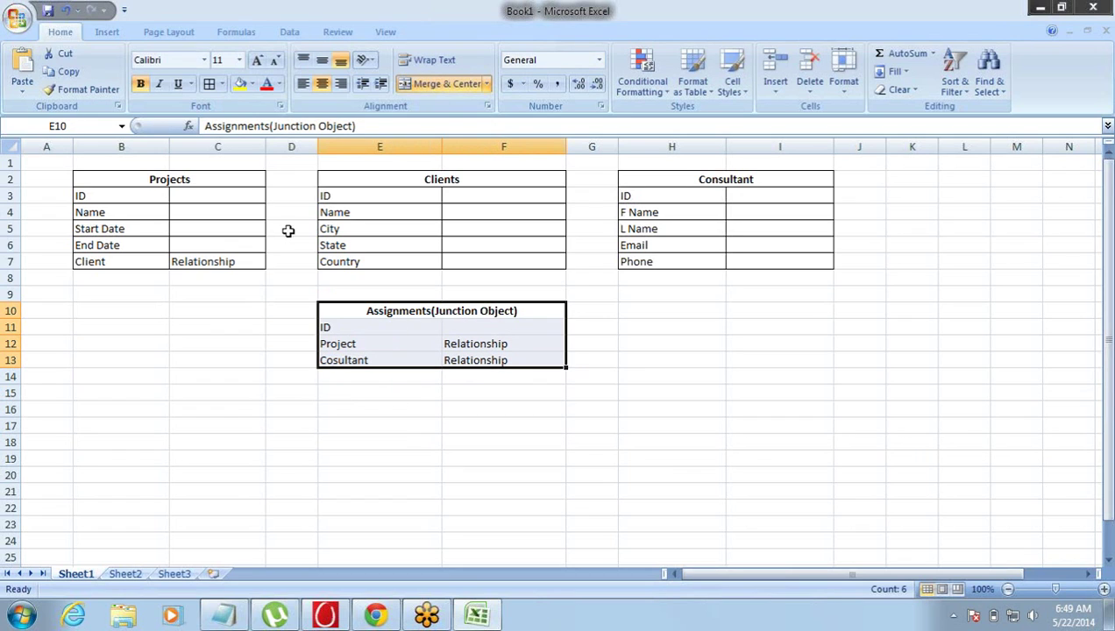
- Give the Assignments table E10:F13 all borders, then switch to Salesforce in the browser
click(210, 84)
click(201, 210)
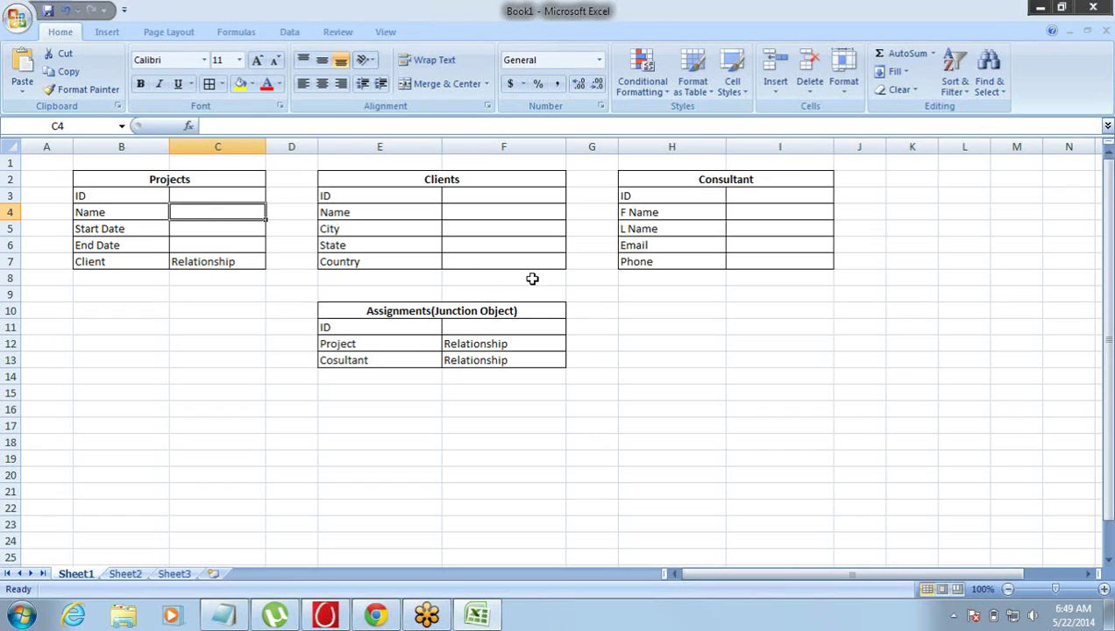
click(781, 174)
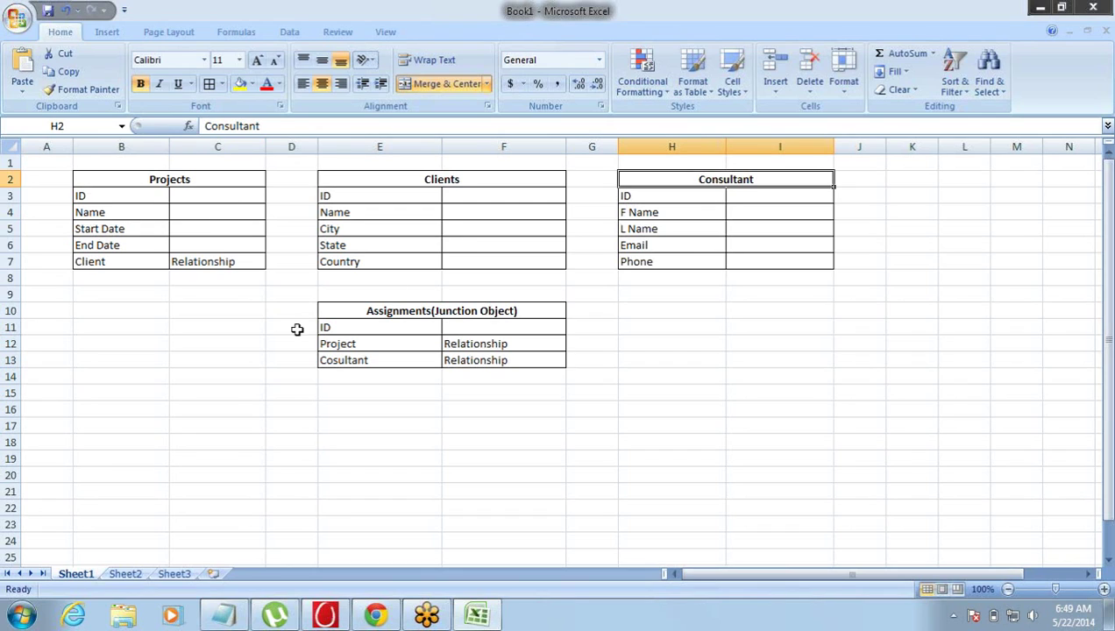
click(244, 263)
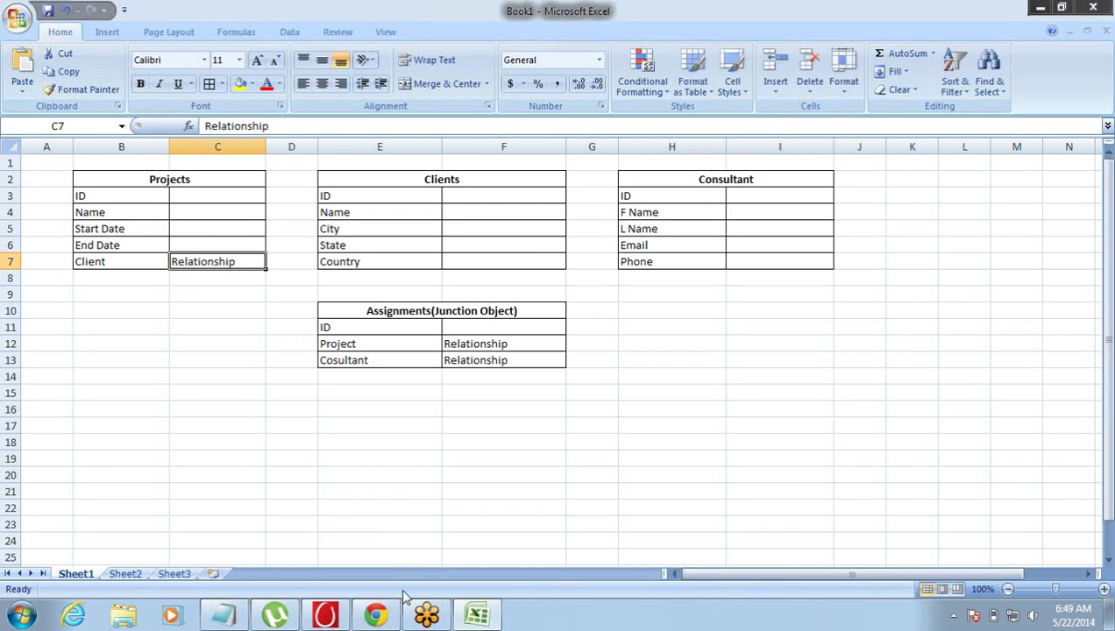
click(378, 615)
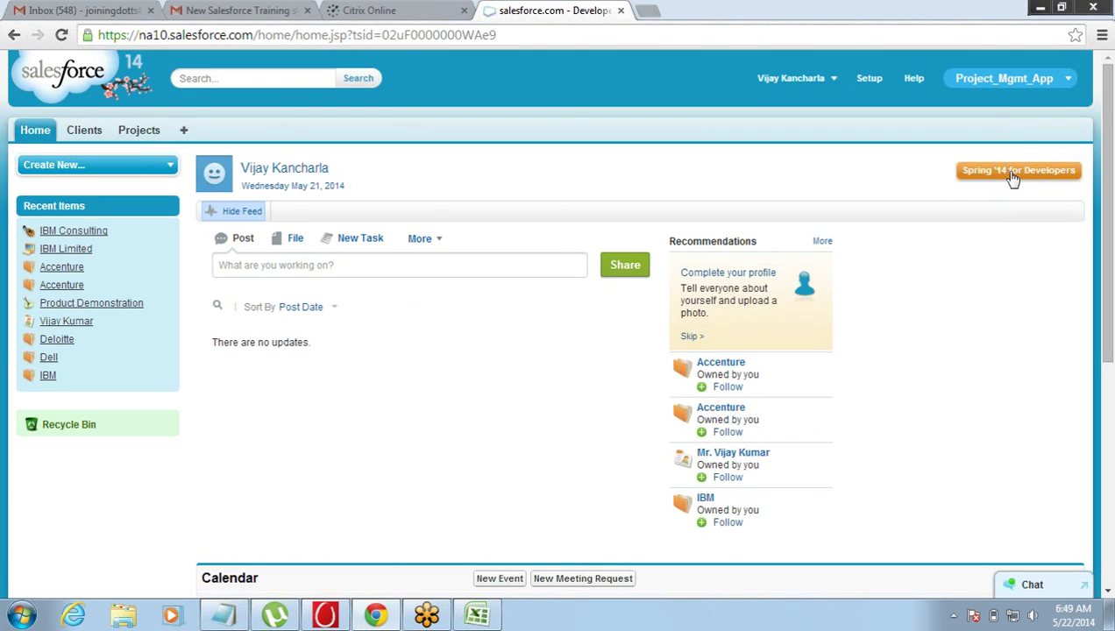
- Go to Setup, expand Build > Create, and bring up the Apps list
click(866, 79)
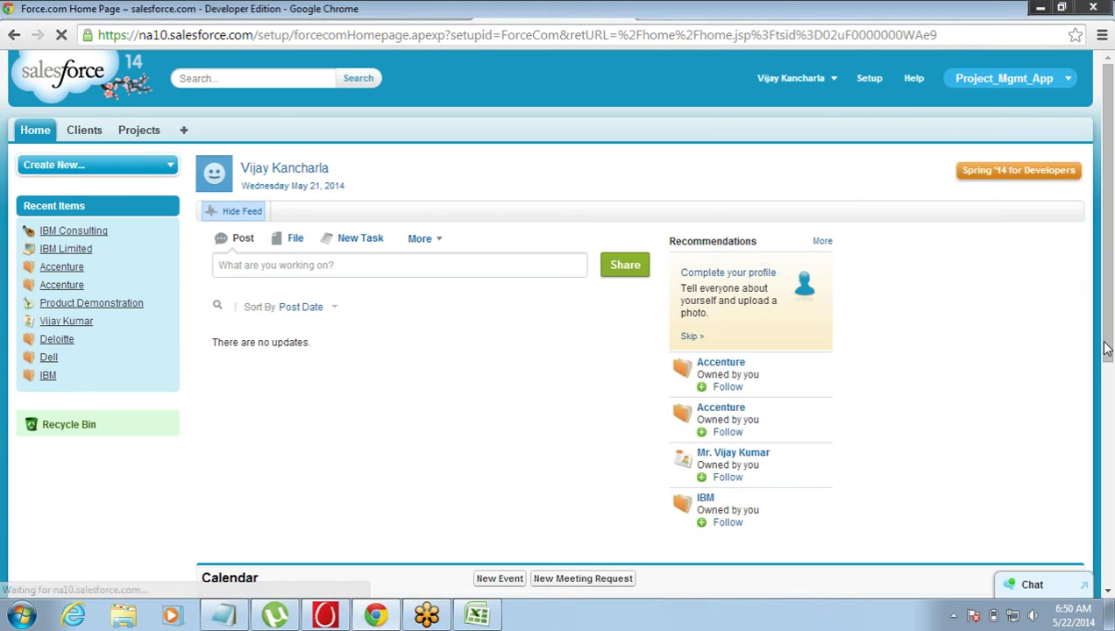
scroll(661, 480, down, 3)
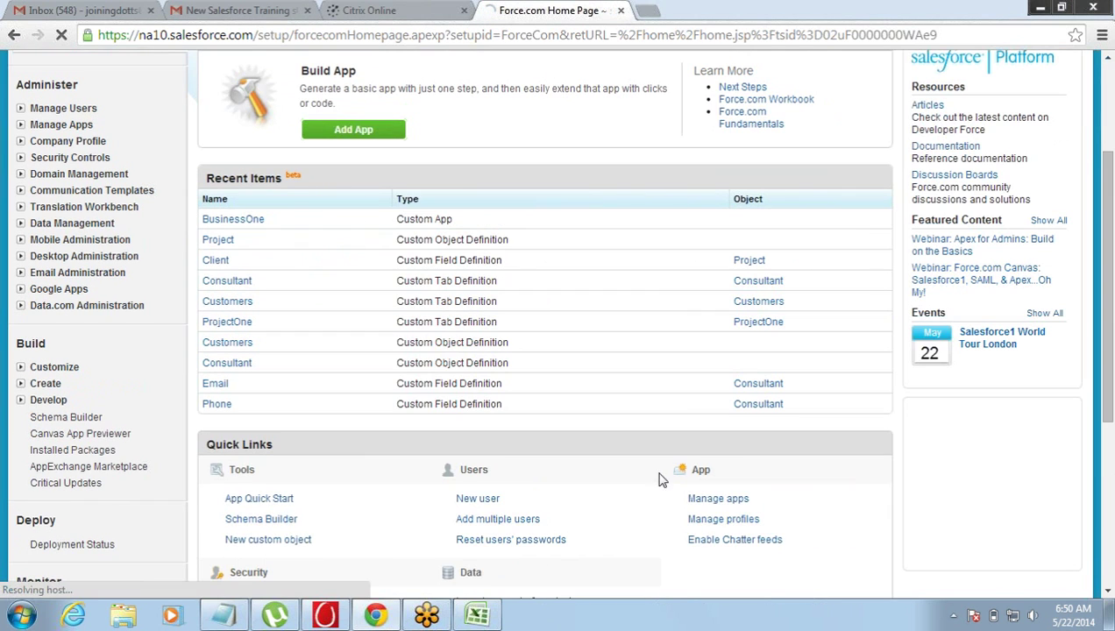
click(20, 383)
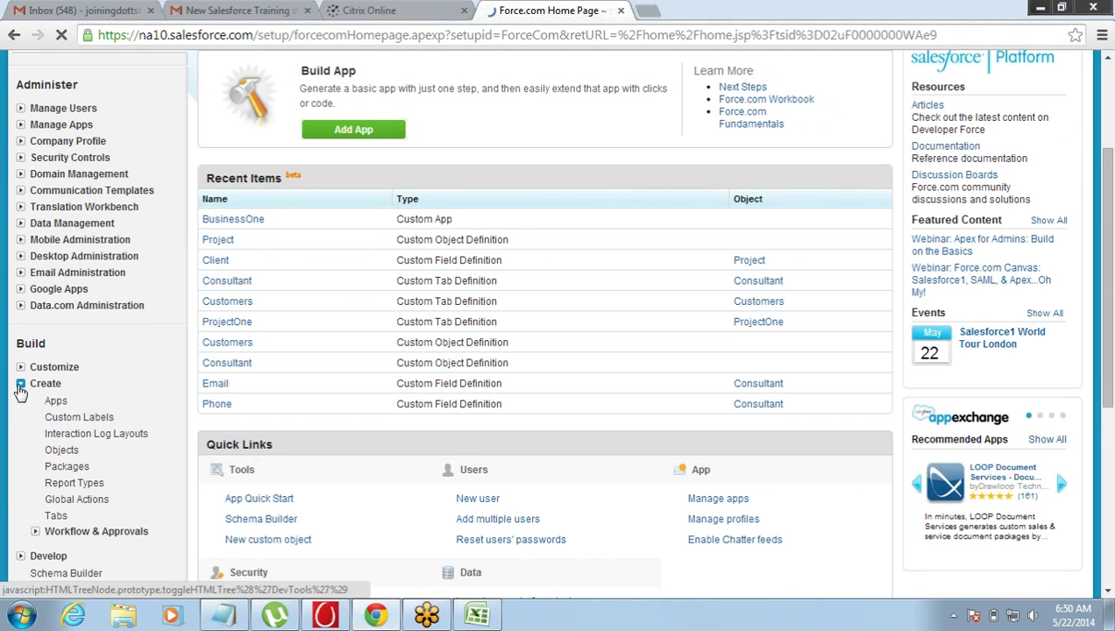
click(58, 451)
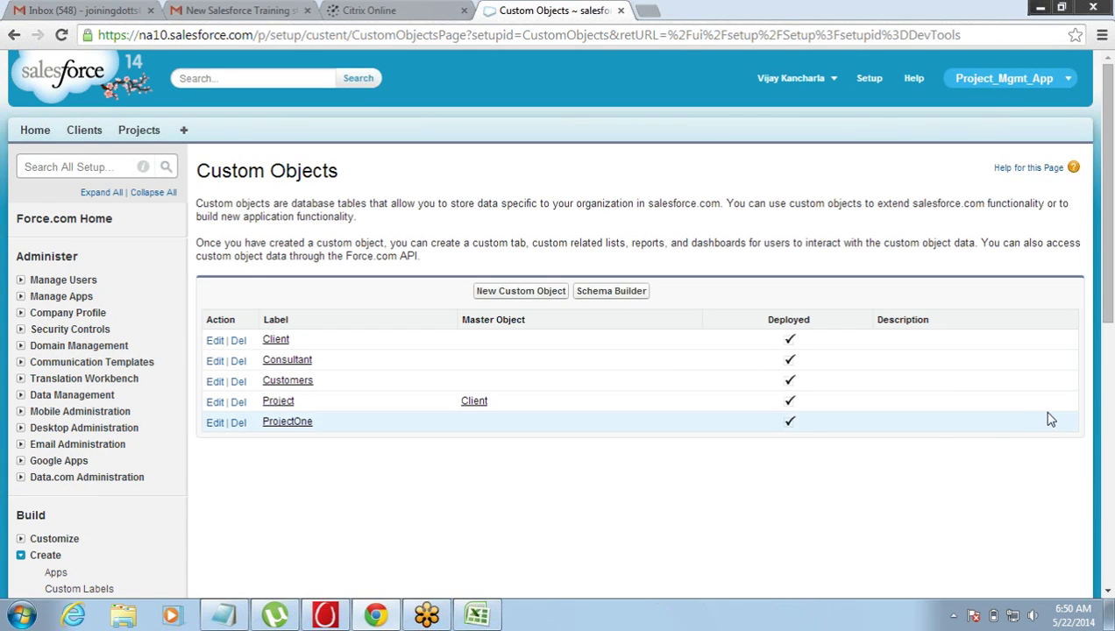
click(61, 575)
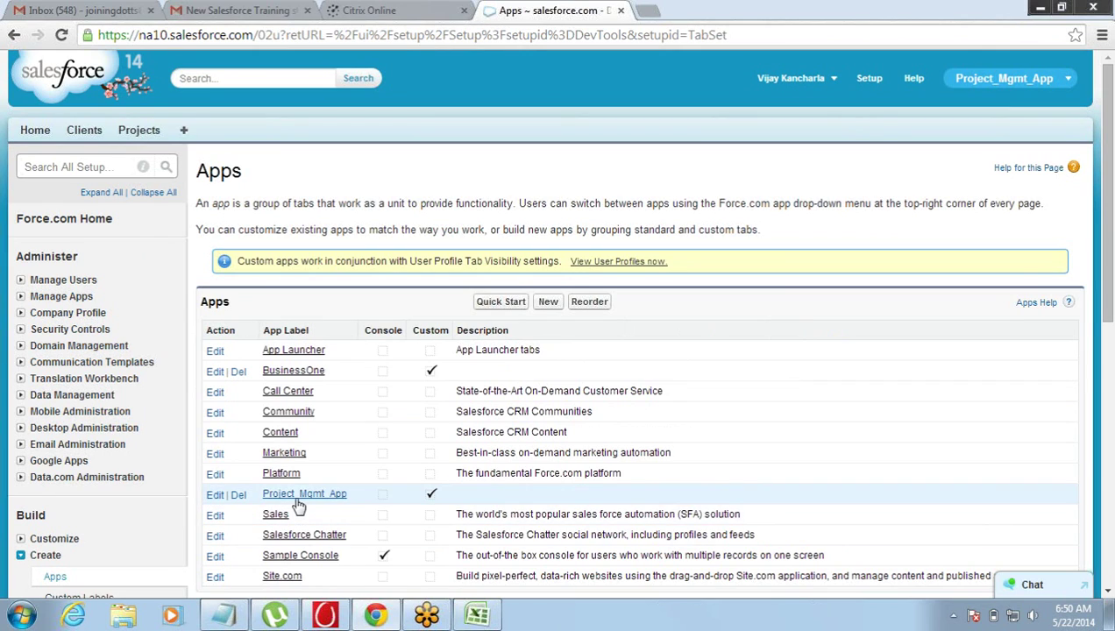
- Start editing the Project_Mgmt_App app settings
click(296, 496)
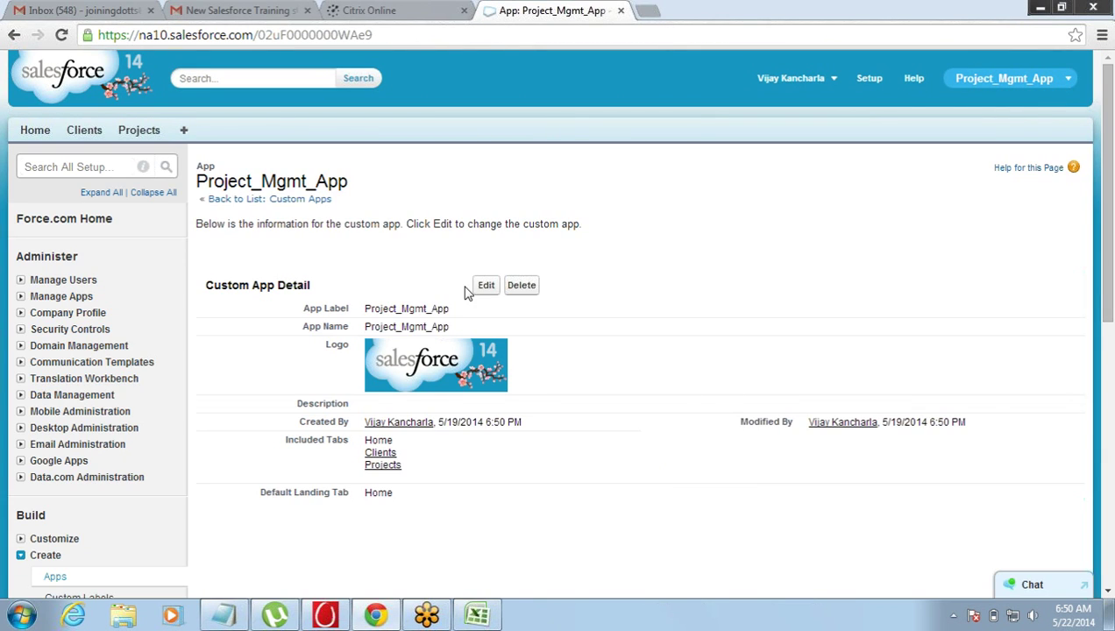
click(485, 286)
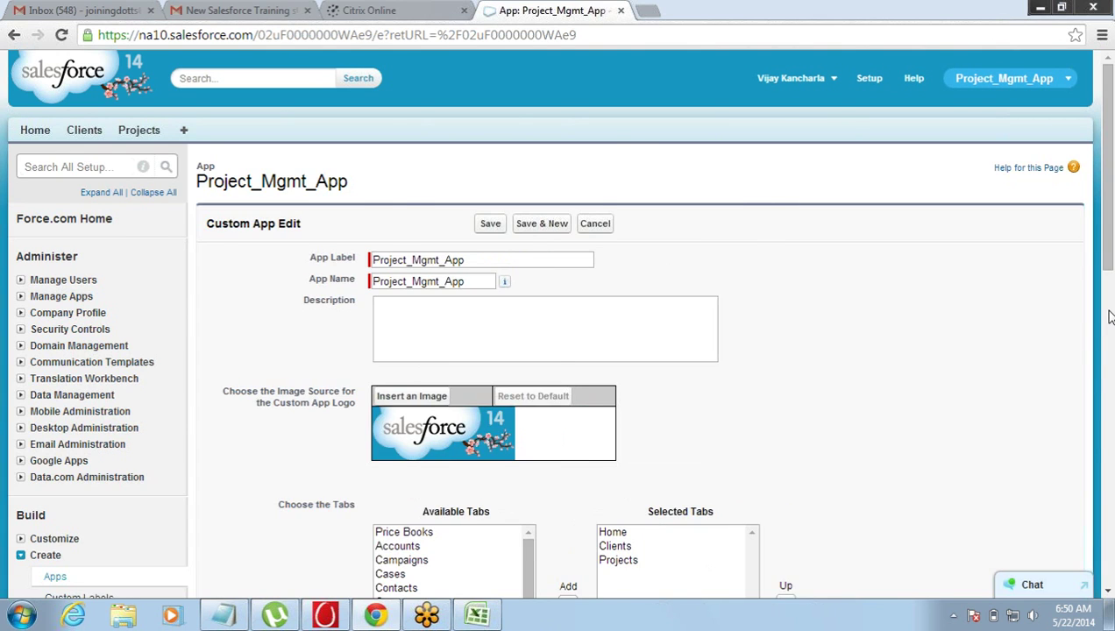
click(1108, 316)
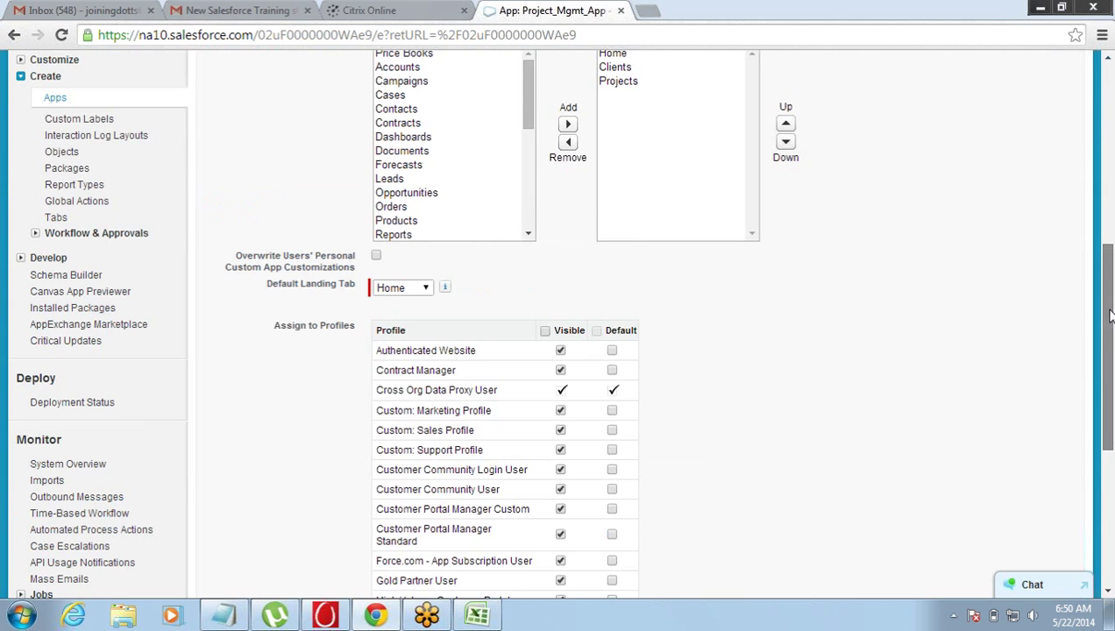
drag(1109, 317, 1108, 267)
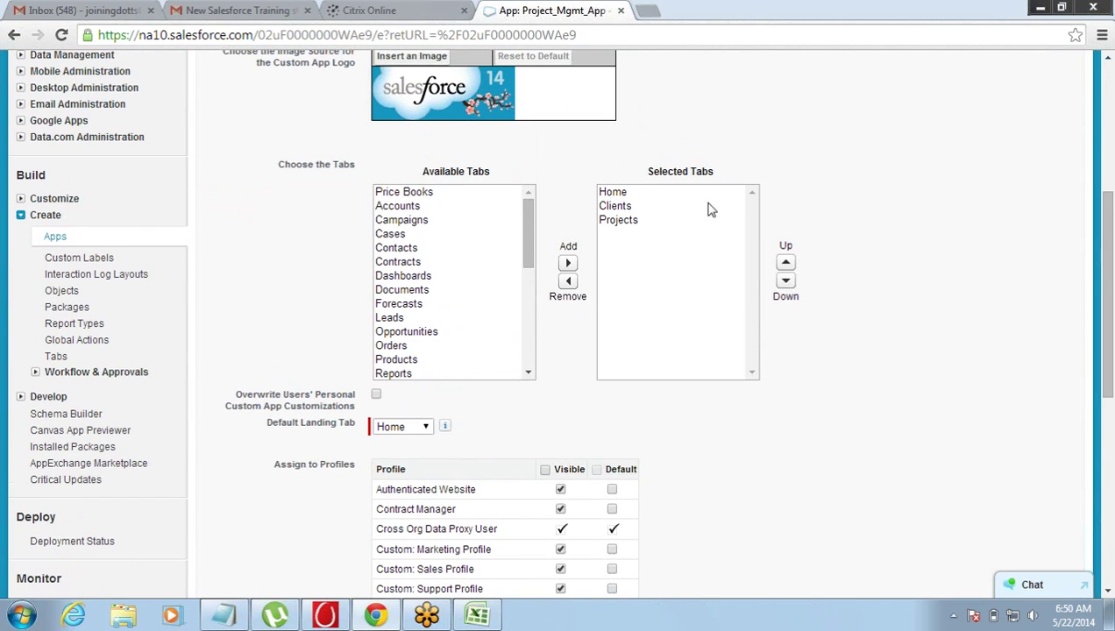
- Add the Consultant tab, make the app visible to all profiles, and save
click(669, 195)
click(653, 218)
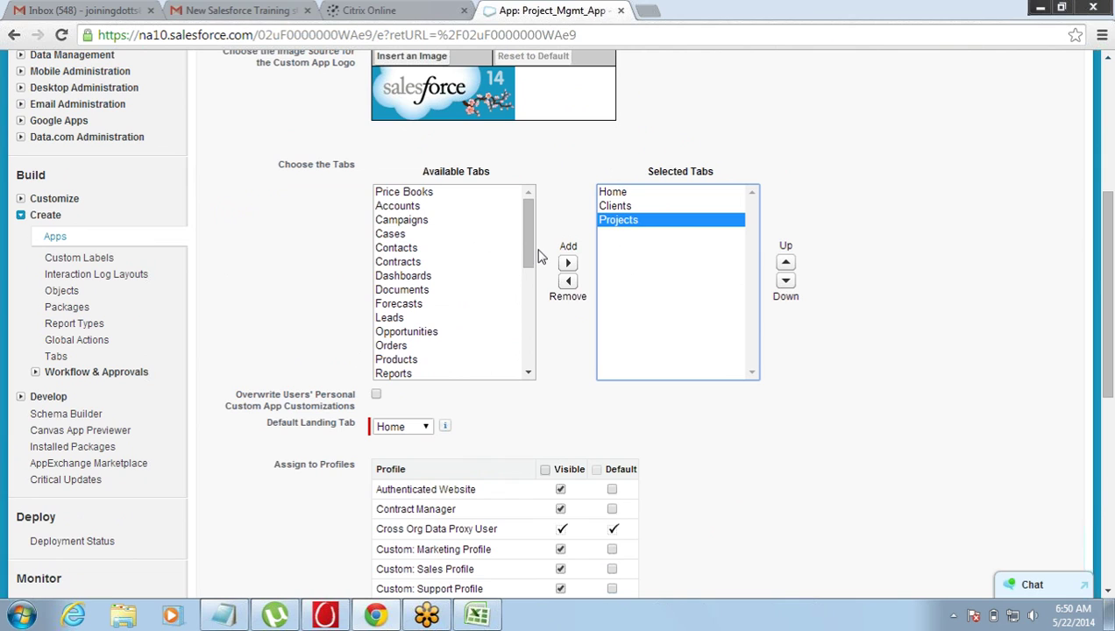
drag(530, 239, 527, 361)
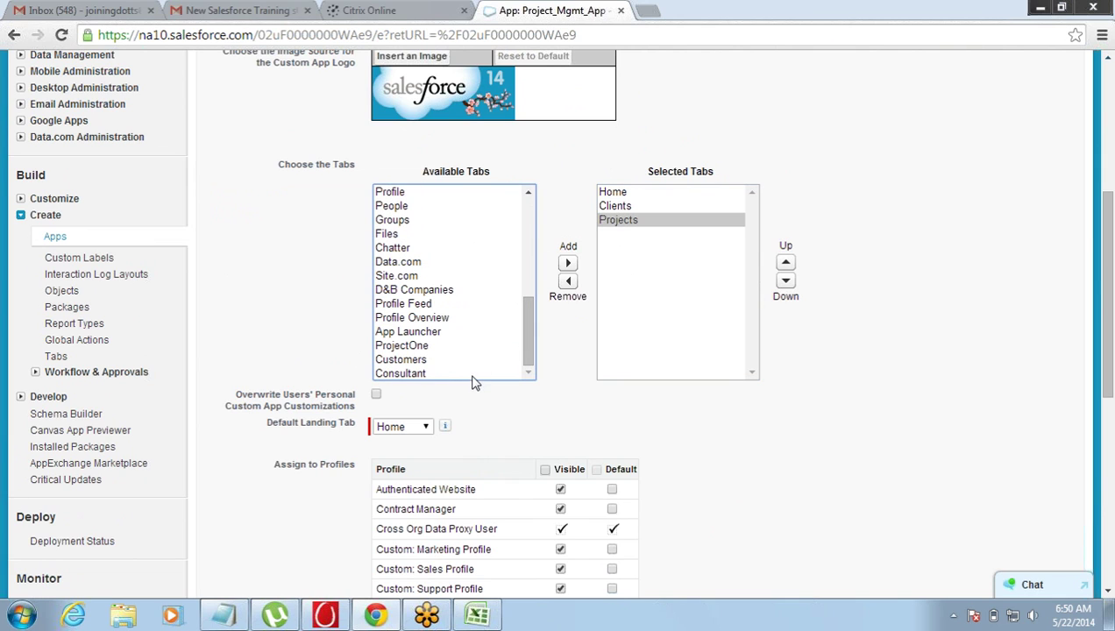
click(473, 373)
click(568, 264)
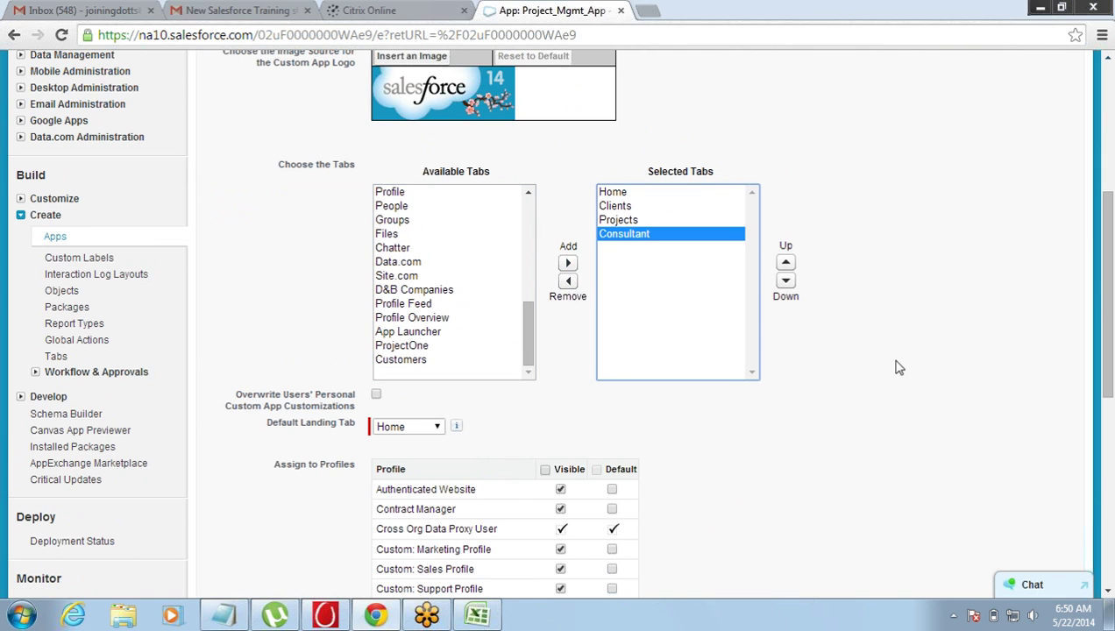
click(545, 470)
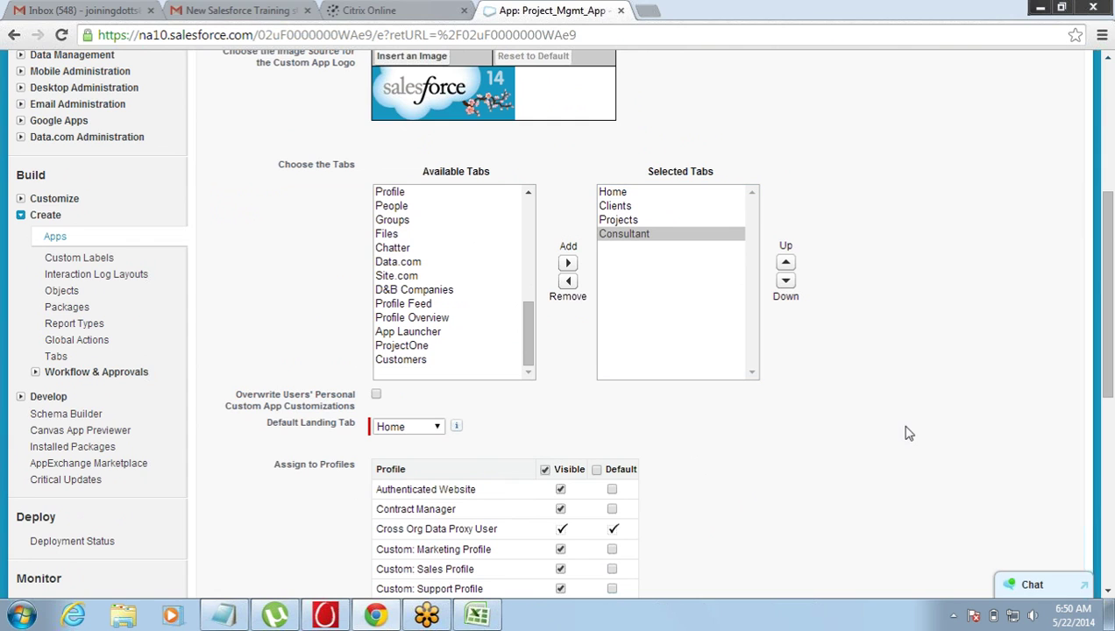
drag(1102, 296, 1103, 484)
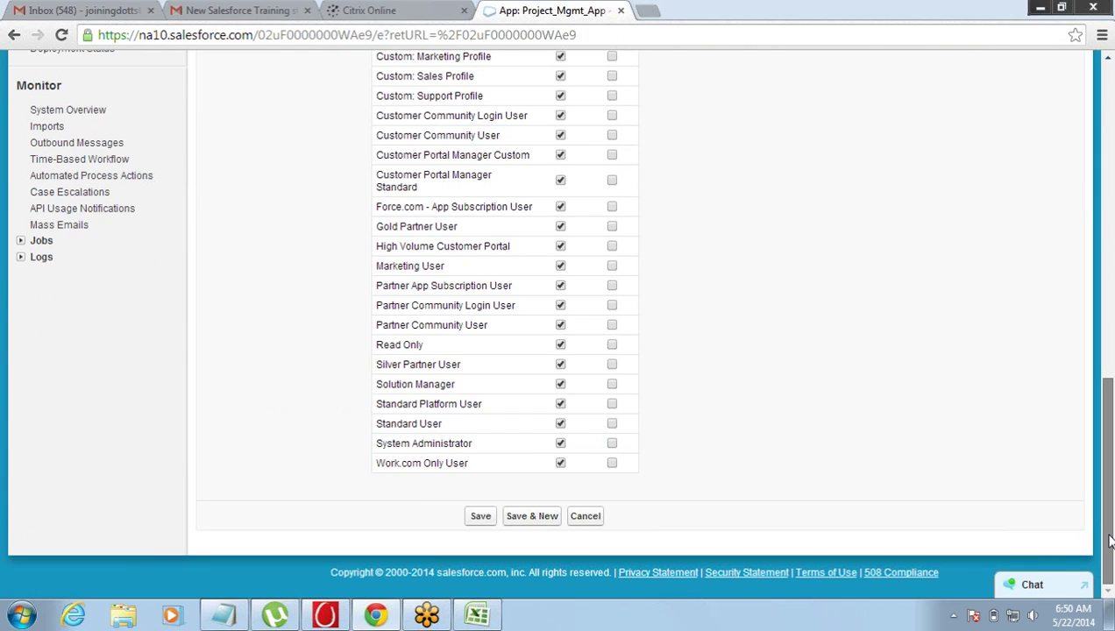
click(482, 517)
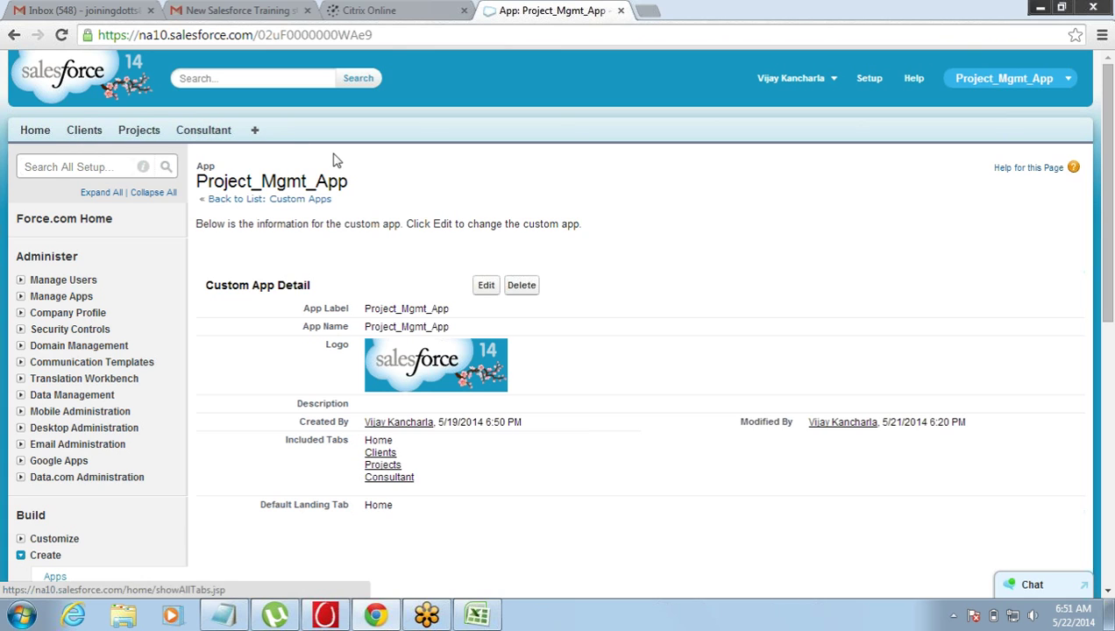
drag(587, 231, 405, 215)
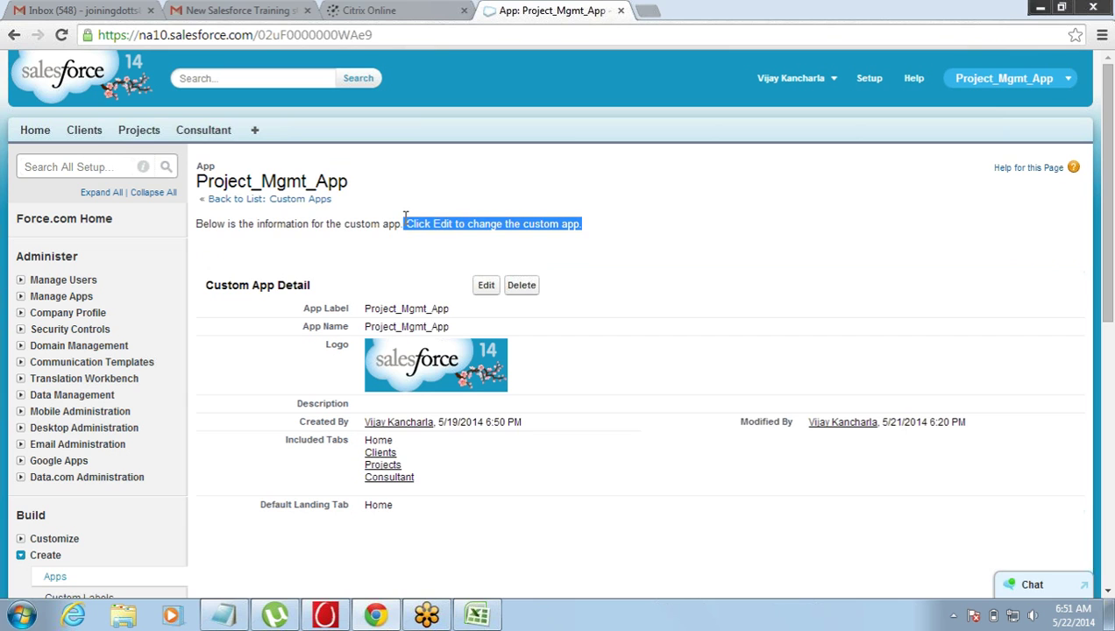
click(405, 216)
scroll(1110, 361, down, 5)
scroll(1106, 289, up, 5)
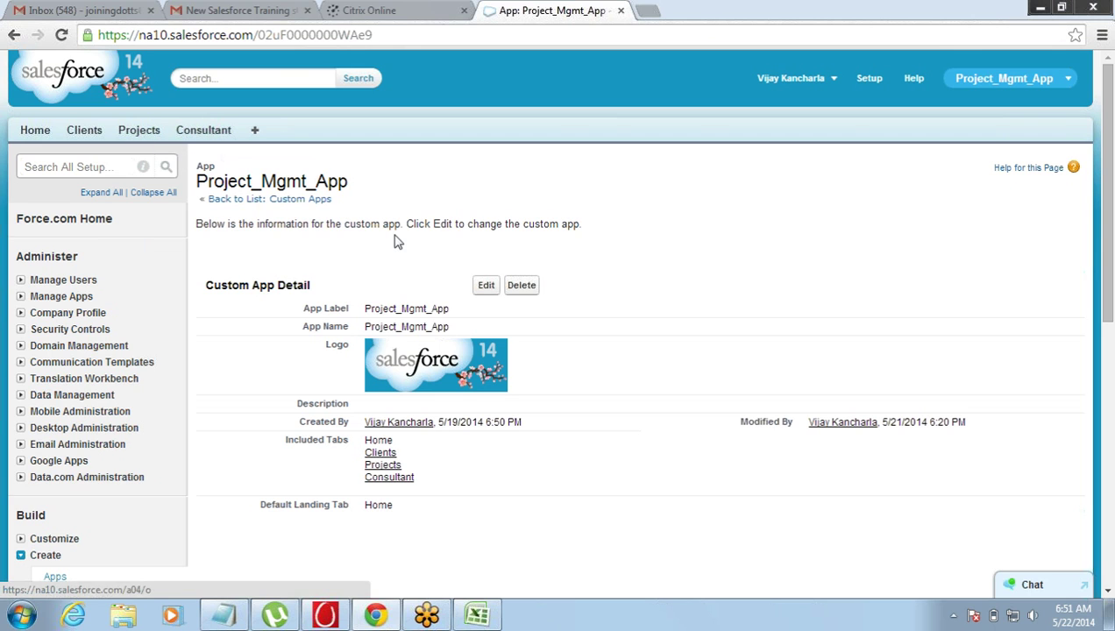
mouse_move(1104, 280)
mouse_down()
mouse_move(1105, 317)
mouse_move(1106, 280)
mouse_up()
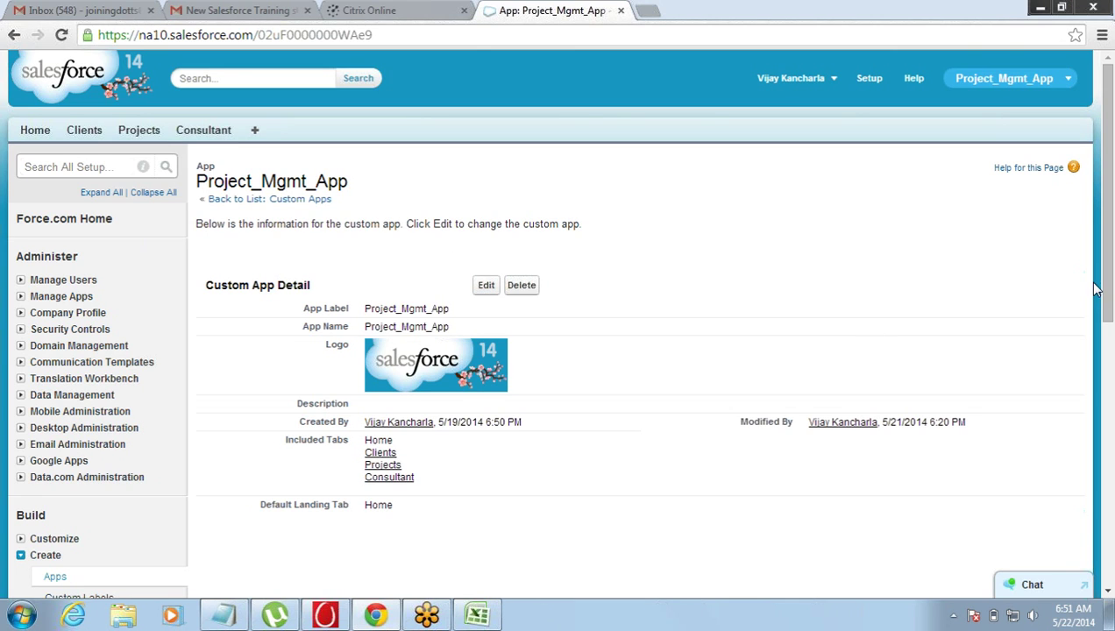
scroll(1112, 298, down, 1)
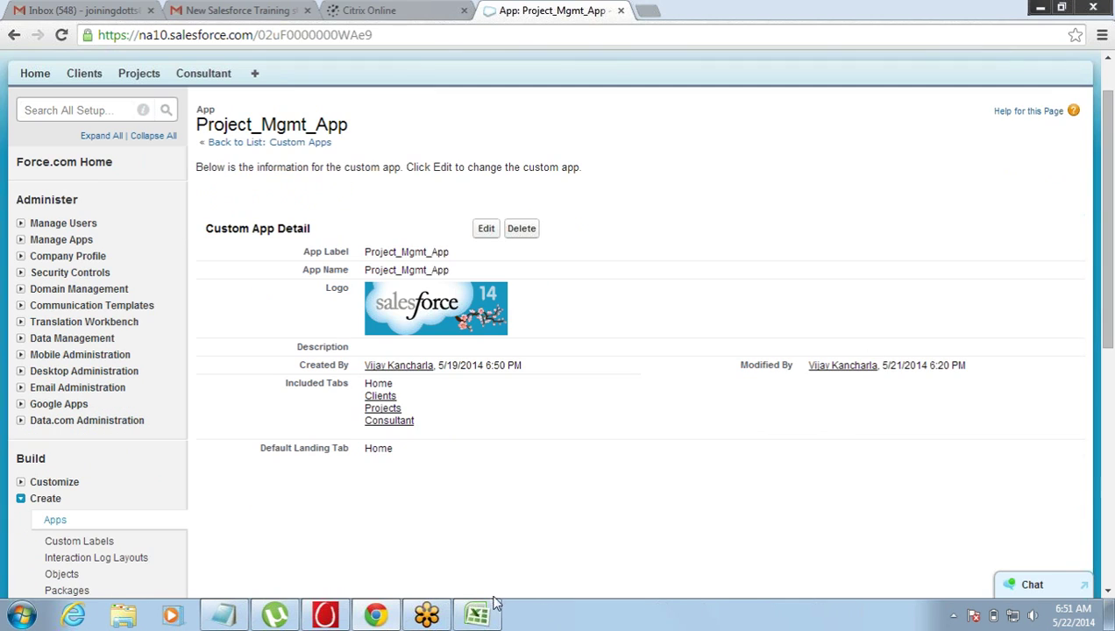
click(489, 620)
- Review the Assignments table's ID, Project and consultant relationship rows, then return to Salesforce
click(398, 311)
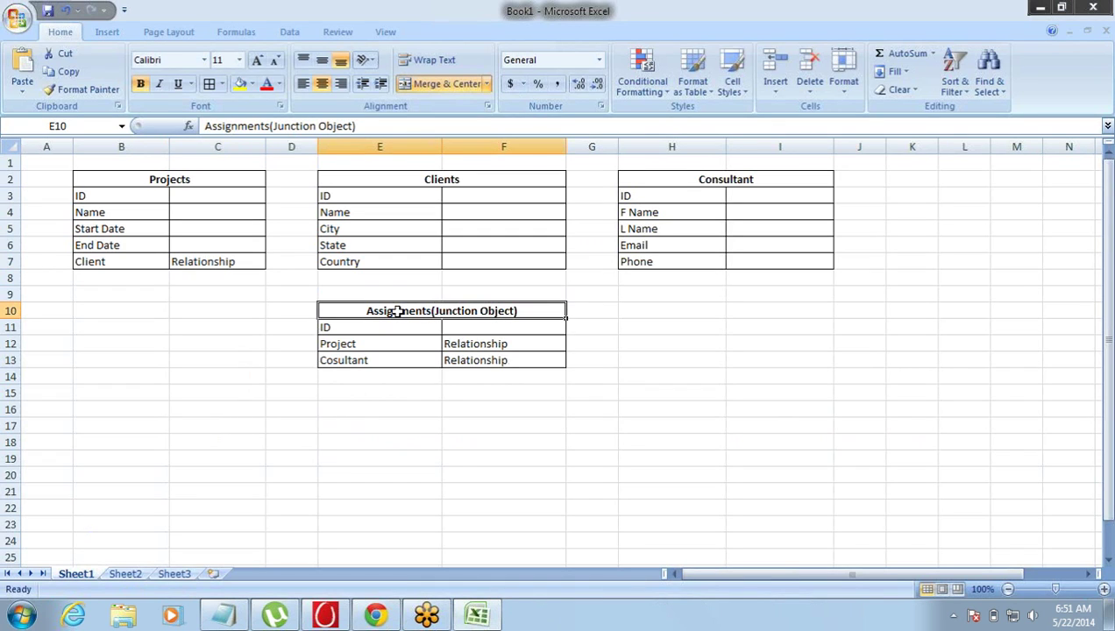
key(Down)
shift+click(398, 312)
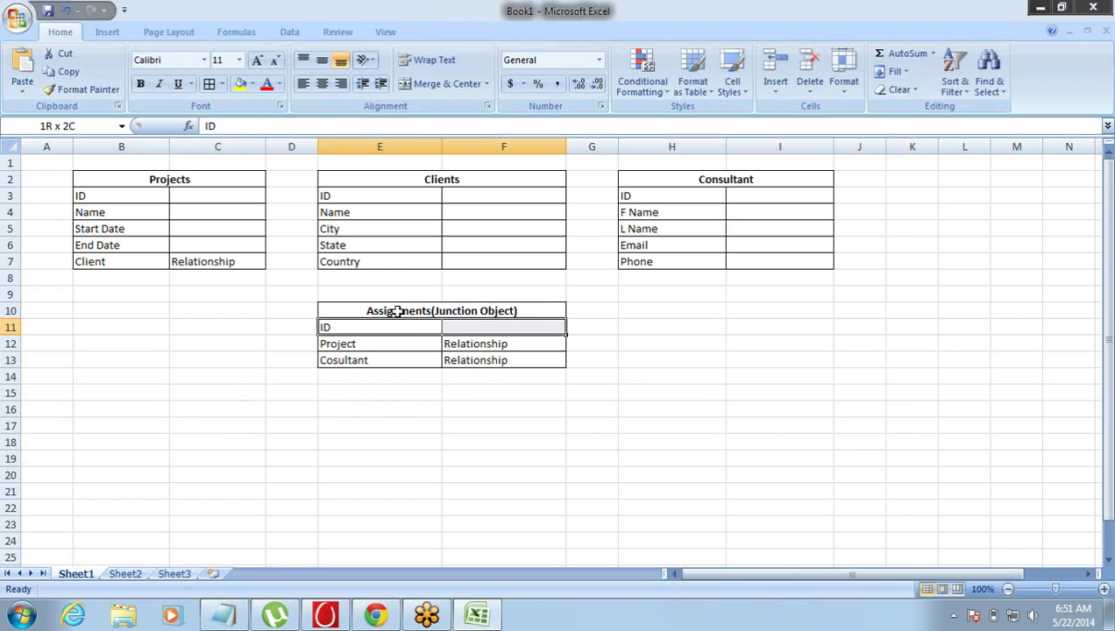
key(Down)
key(shift+Down)
key(shift+Up)
key(Right)
key(Left)
key(shift+Right)
key(Down)
key(shift+Right)
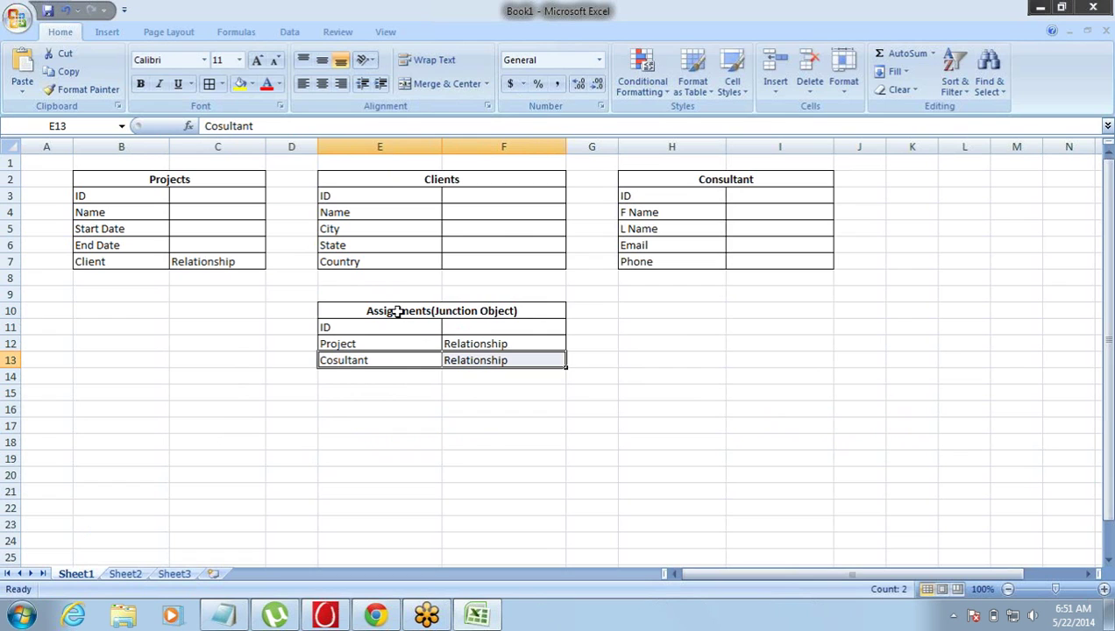
key(alt+Tab)
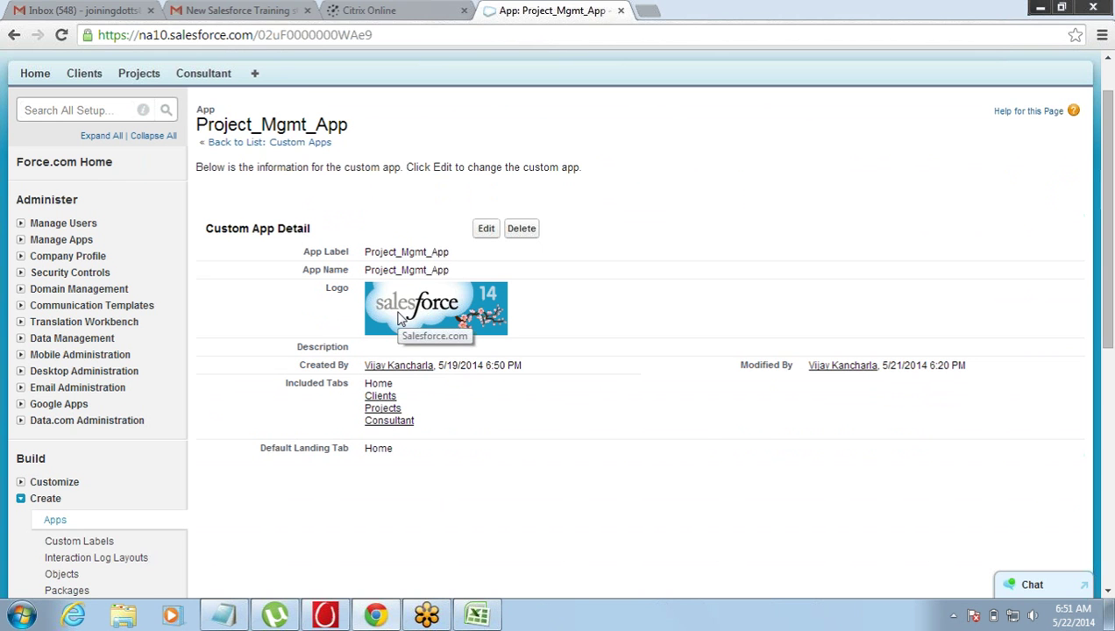
- Start a New Custom Object from the Custom Objects list and focus its Label field
click(62, 575)
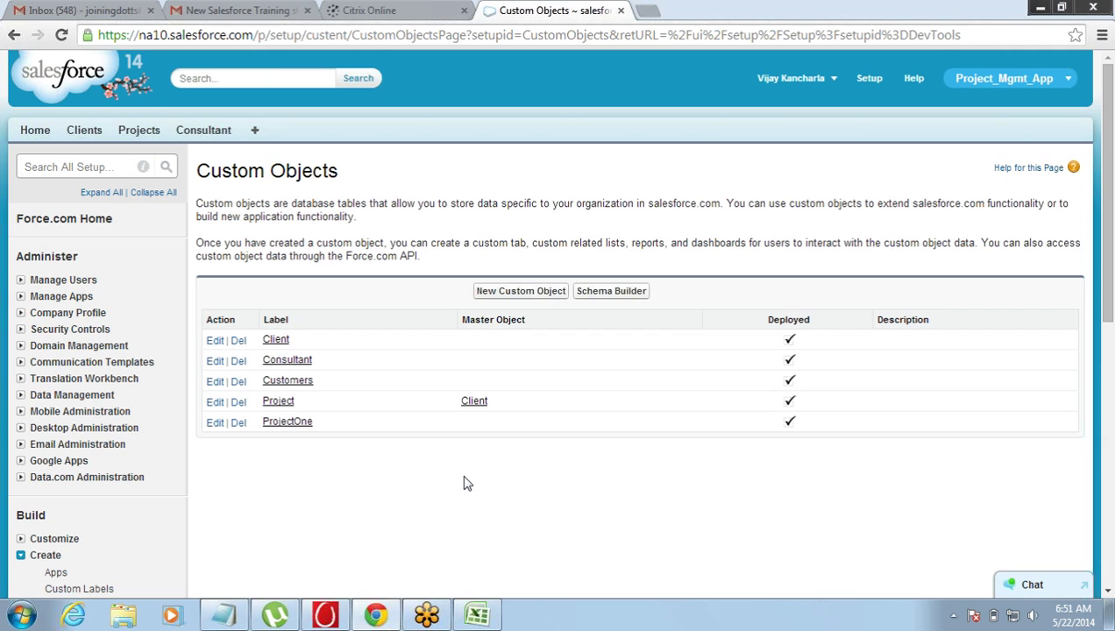
click(511, 298)
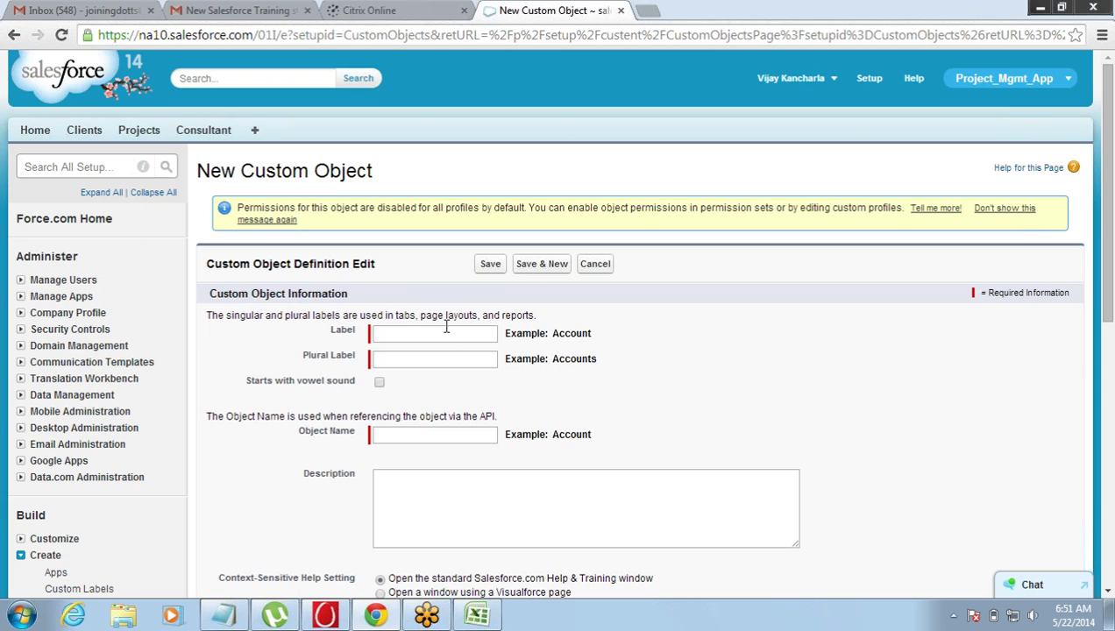
click(446, 328)
- Label the object Assignment, plural Assignments, and tick 'Starts with vowel sound'
text(Assi)
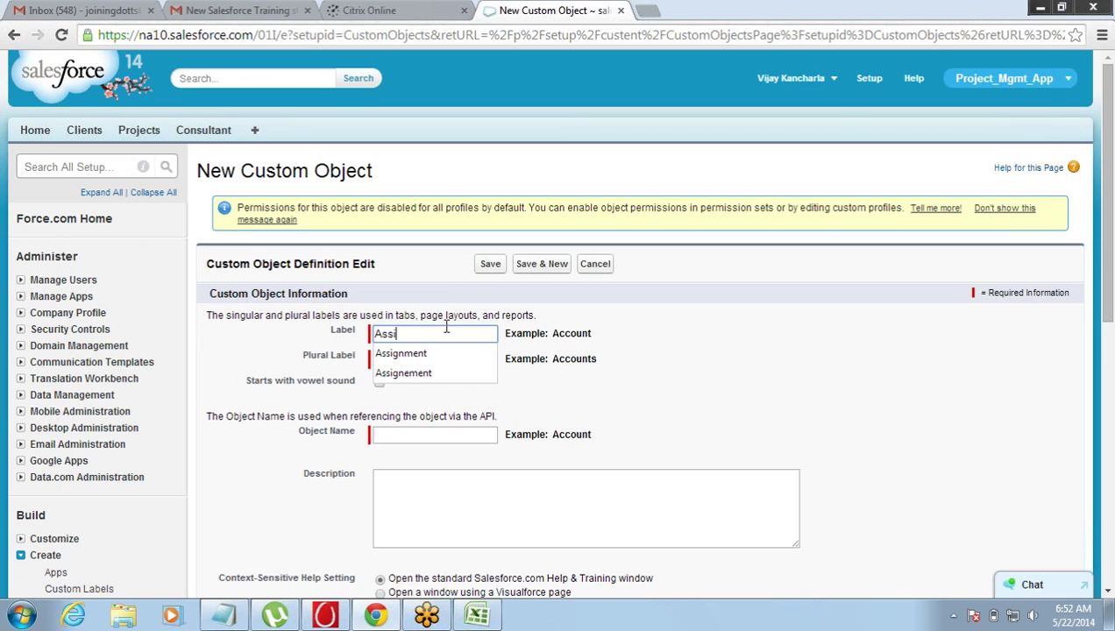
key(Down)
key(Return)
key(Tab)
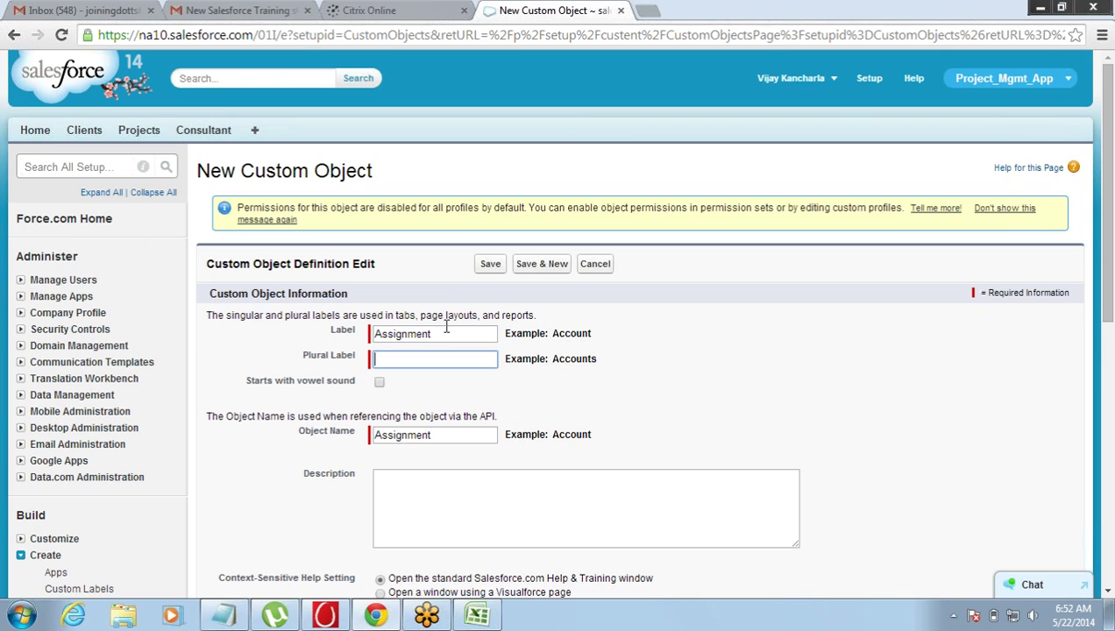
text(Ass)
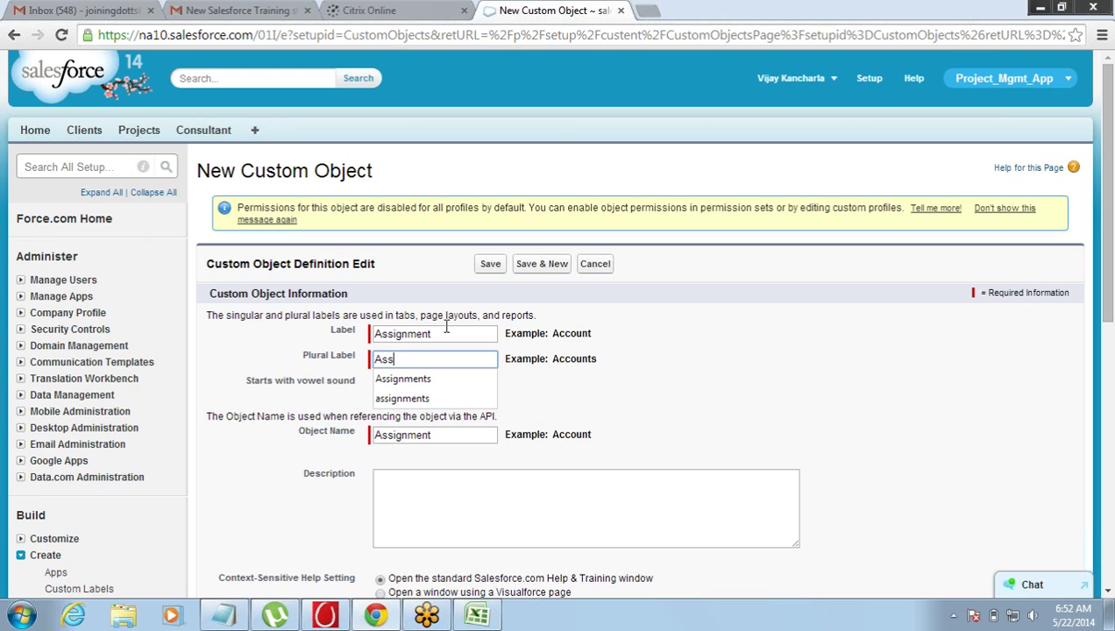
text(i)
key(Down)
key(Return)
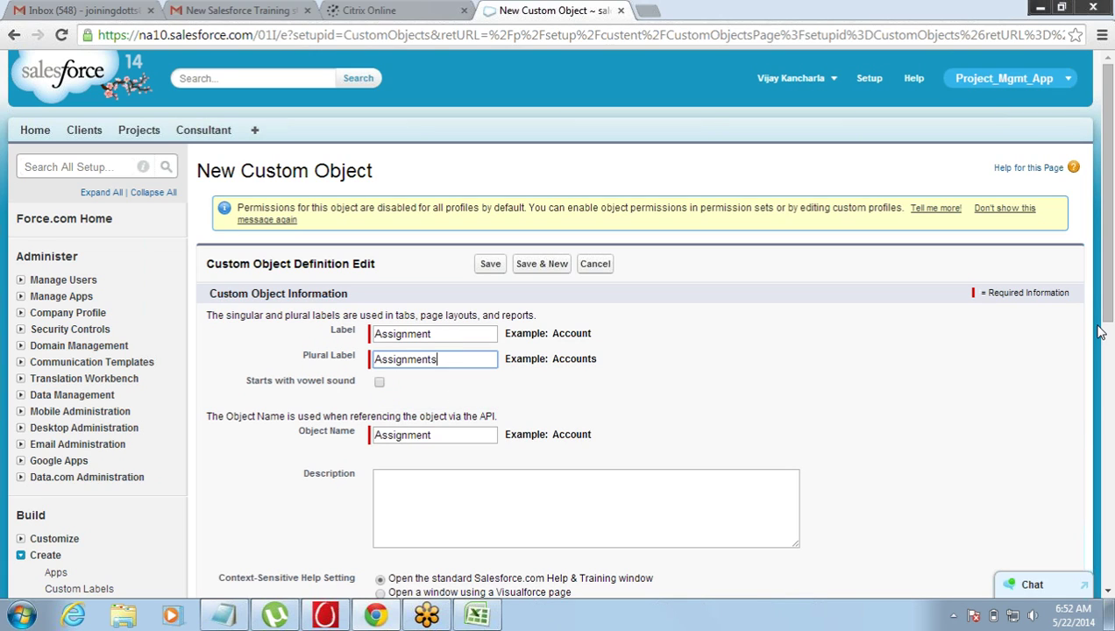
click(379, 383)
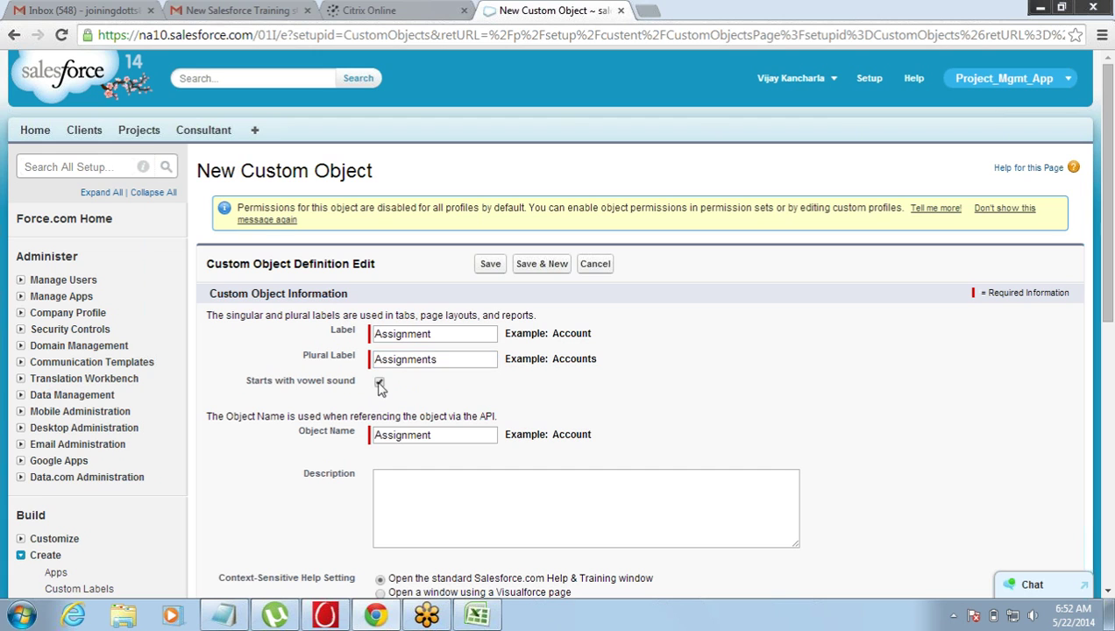
- Change the record name label from 'Assignment Name' to 'Assignment ID'
drag(1103, 304, 1110, 507)
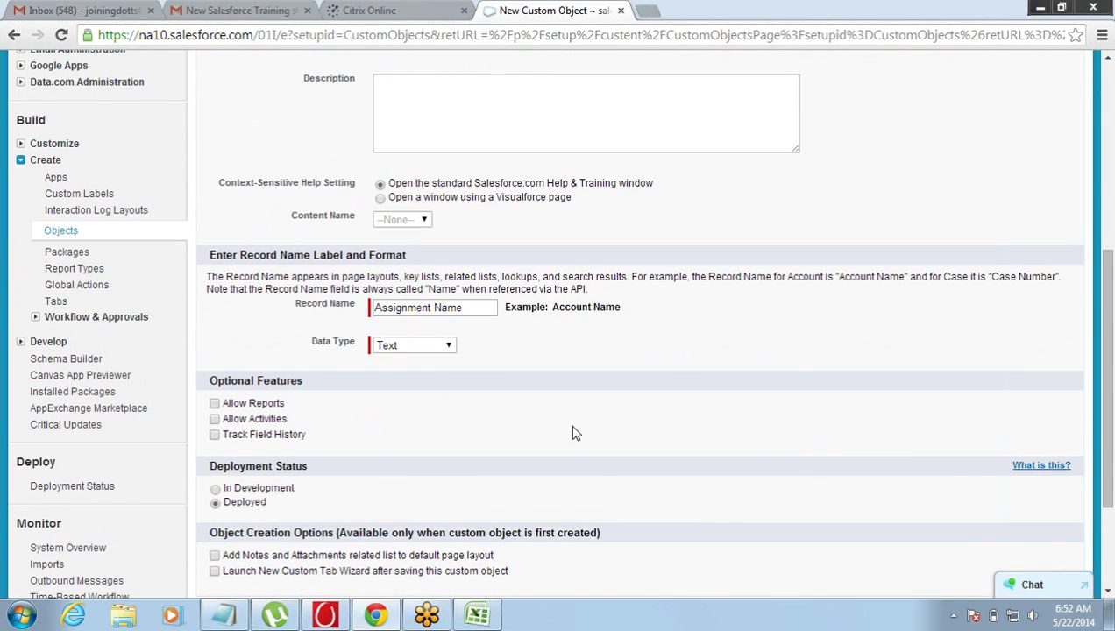
click(479, 309)
double_click(479, 309)
key(BackSpace)
text(ID)
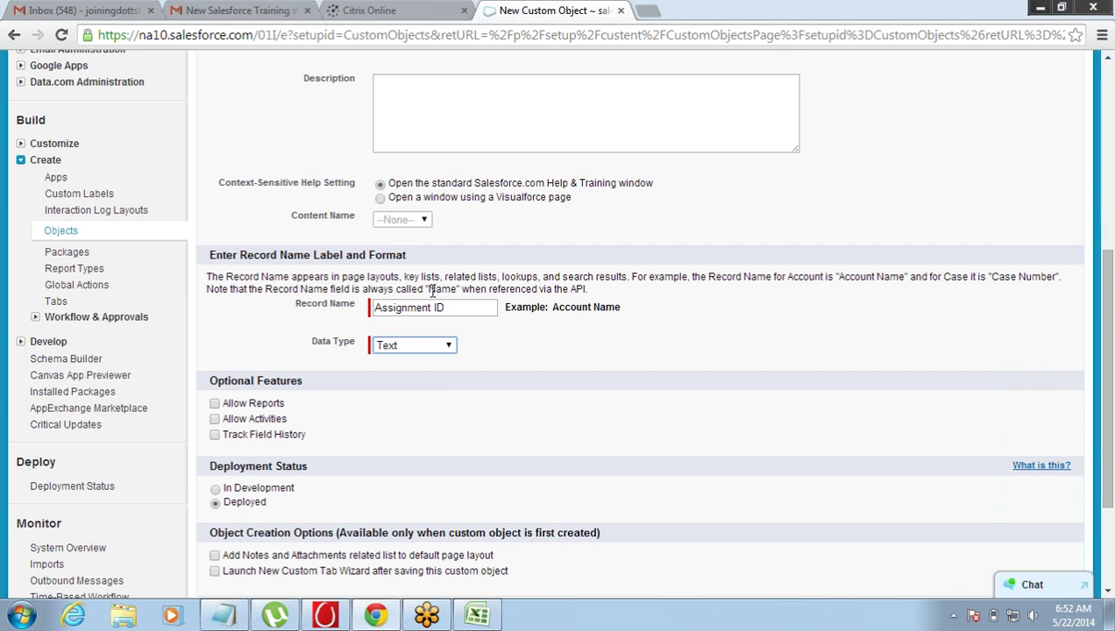
double_click(433, 290)
double_click(448, 307)
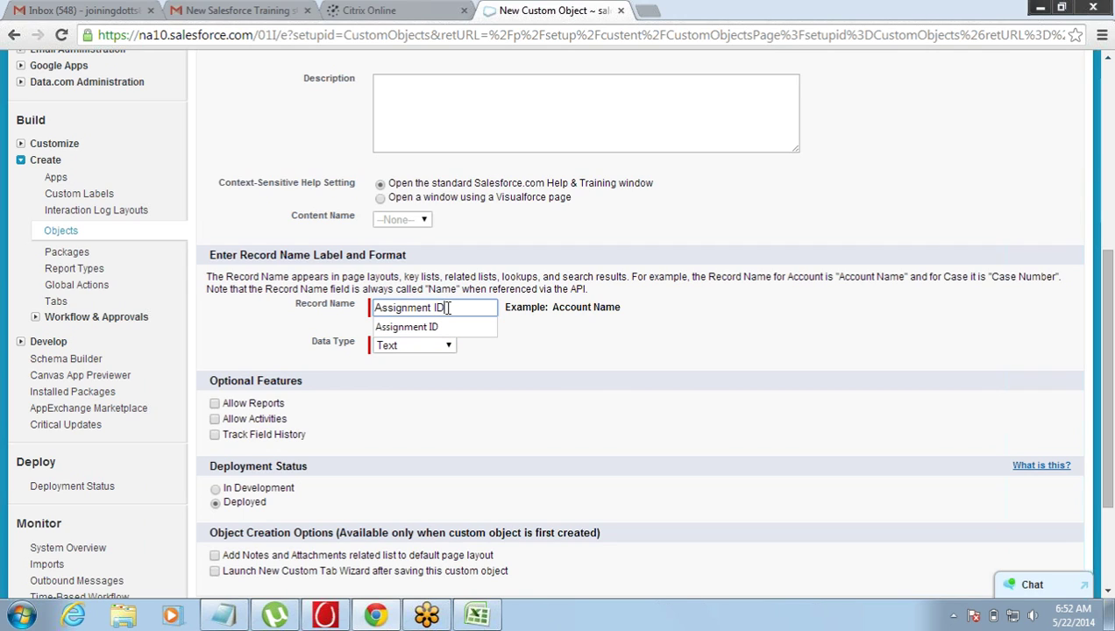
click(308, 328)
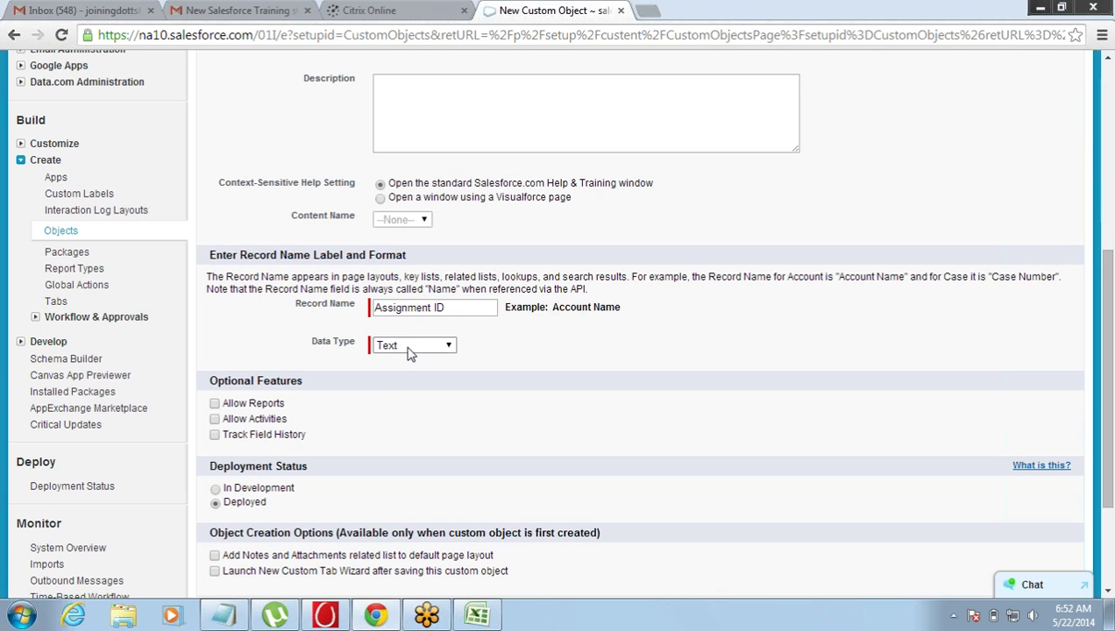
- Make the record name an Auto Number with display format Assignment{000}
click(407, 349)
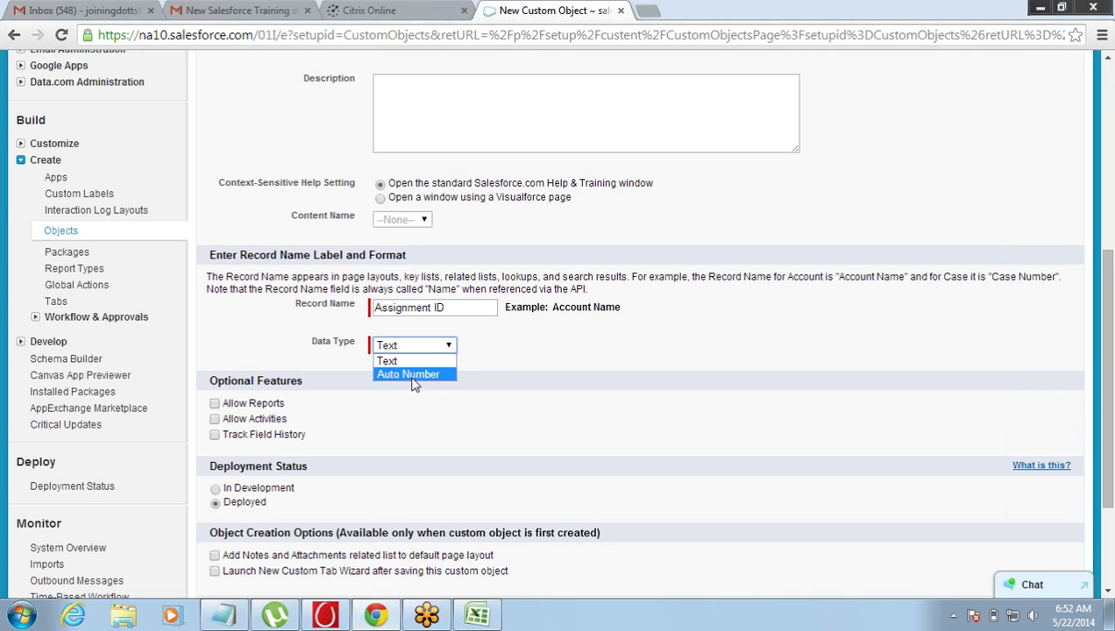
click(412, 377)
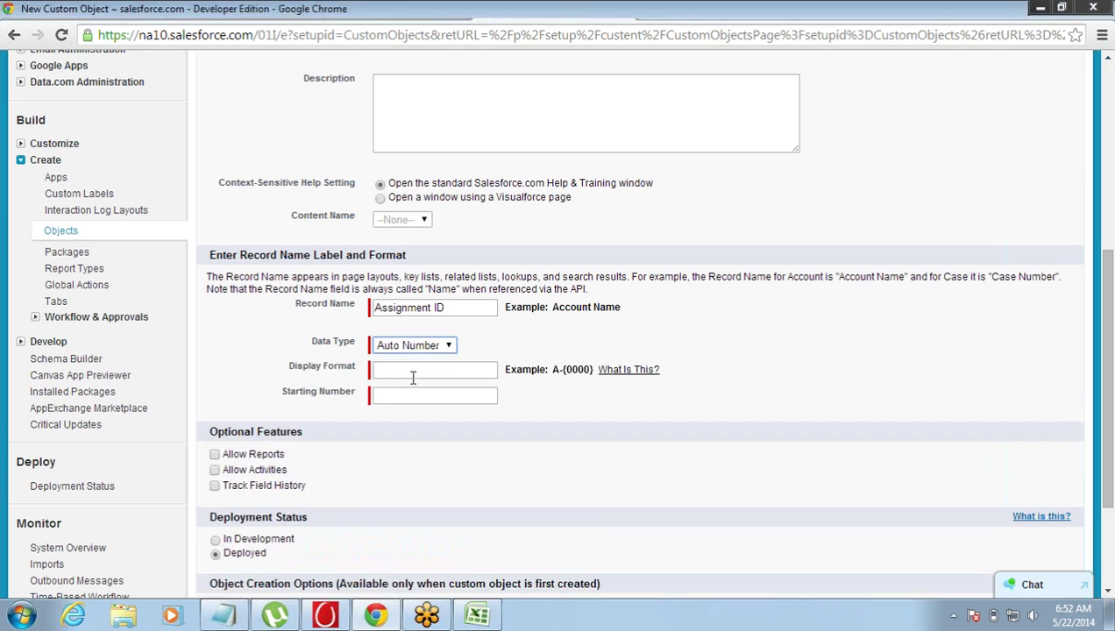
click(412, 376)
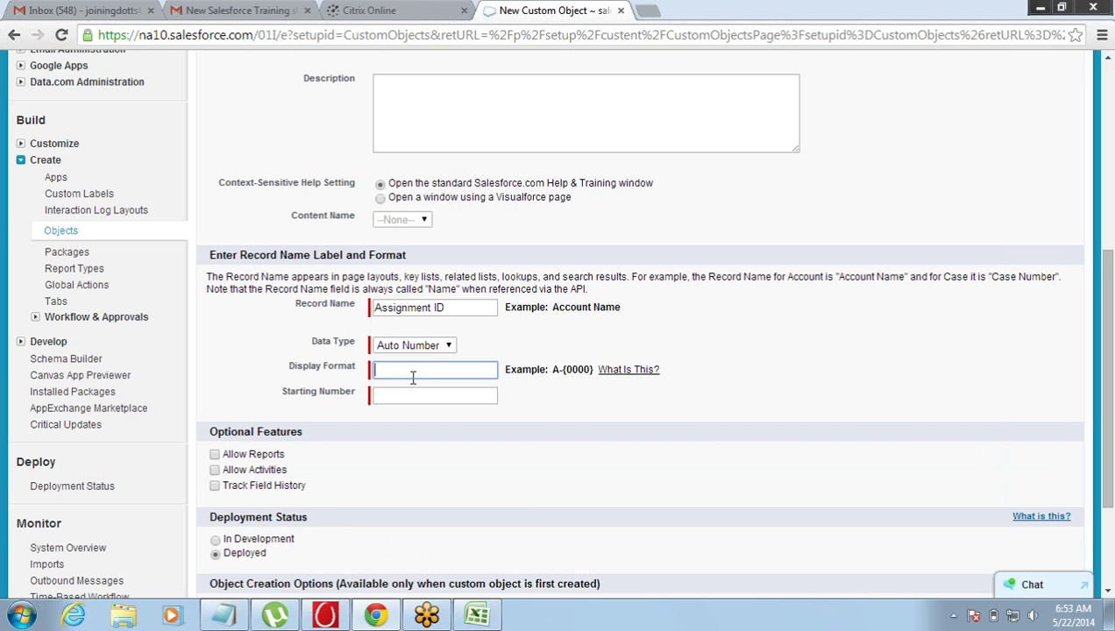
text(Ass)
click(411, 389)
key(Tab)
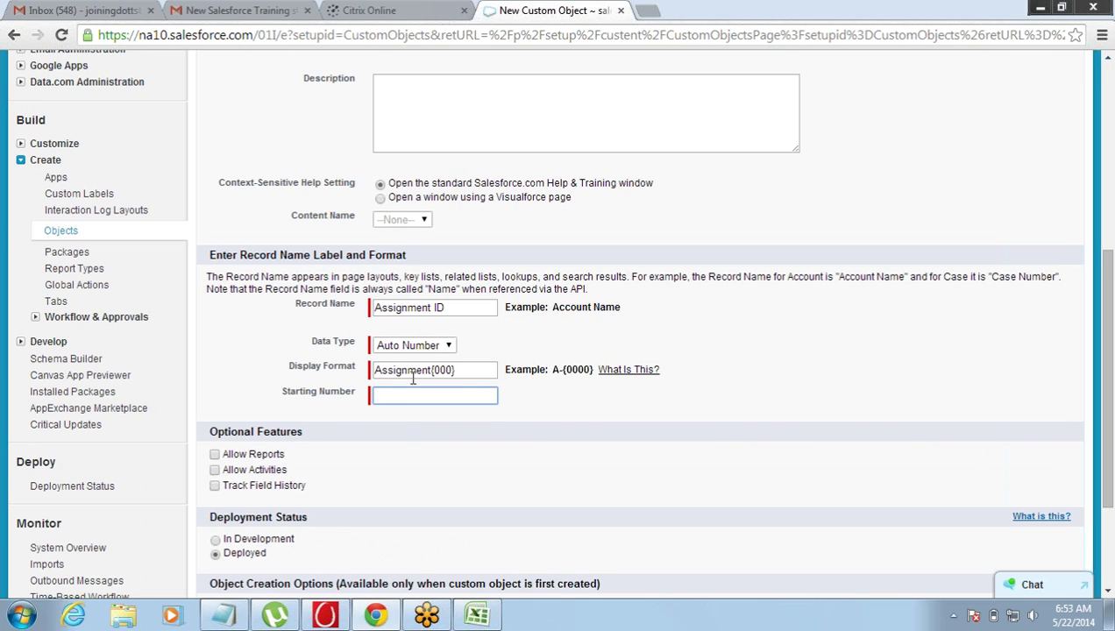
drag(431, 369, 361, 365)
click(362, 369)
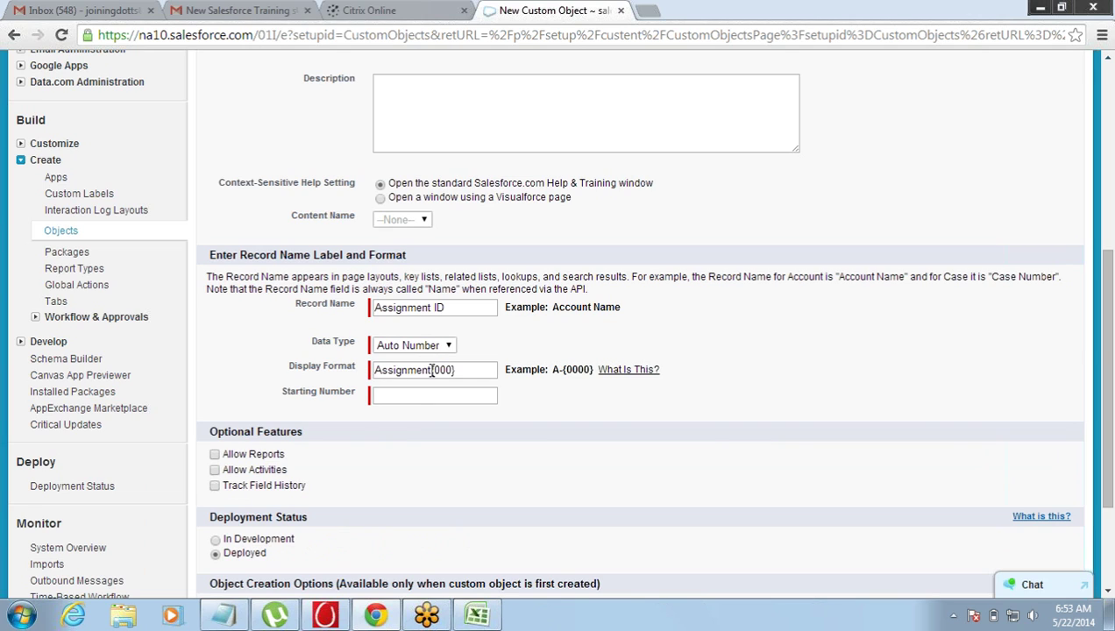
drag(431, 371, 371, 369)
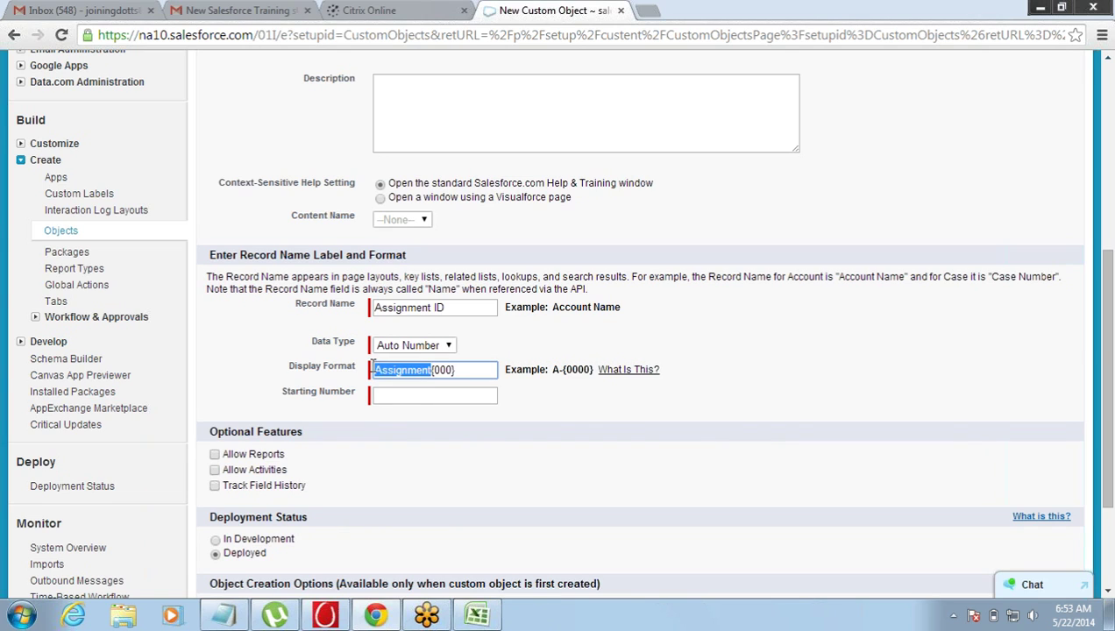
click(449, 369)
drag(453, 369, 438, 369)
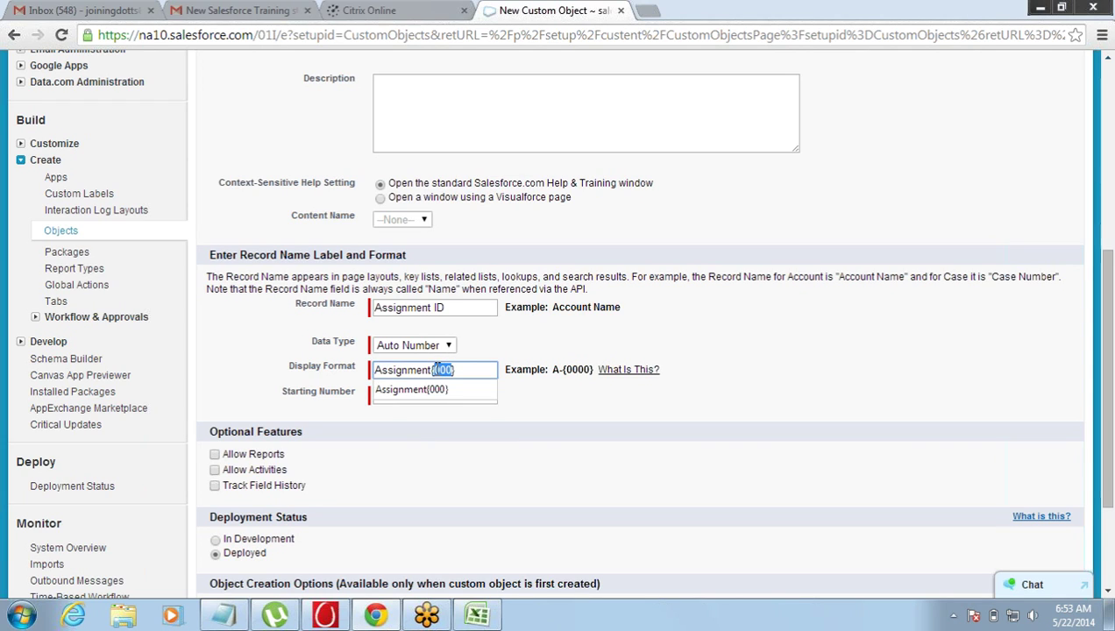
click(459, 370)
click(526, 419)
- Set the auto-number starting number to 1 and save the Assignment object
click(486, 397)
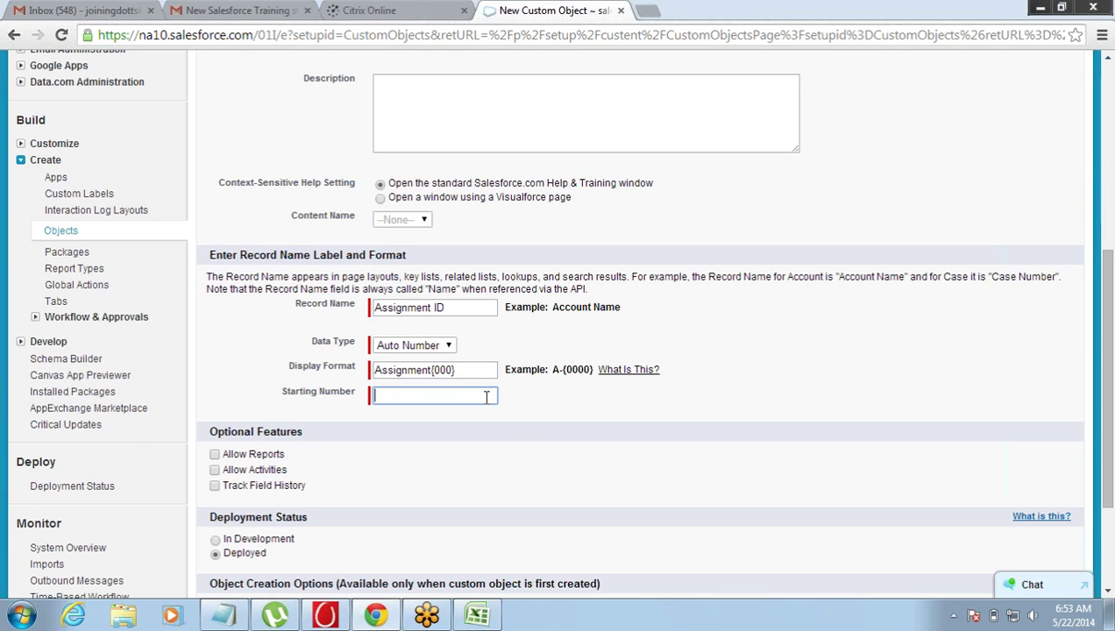
text(1)
click(503, 467)
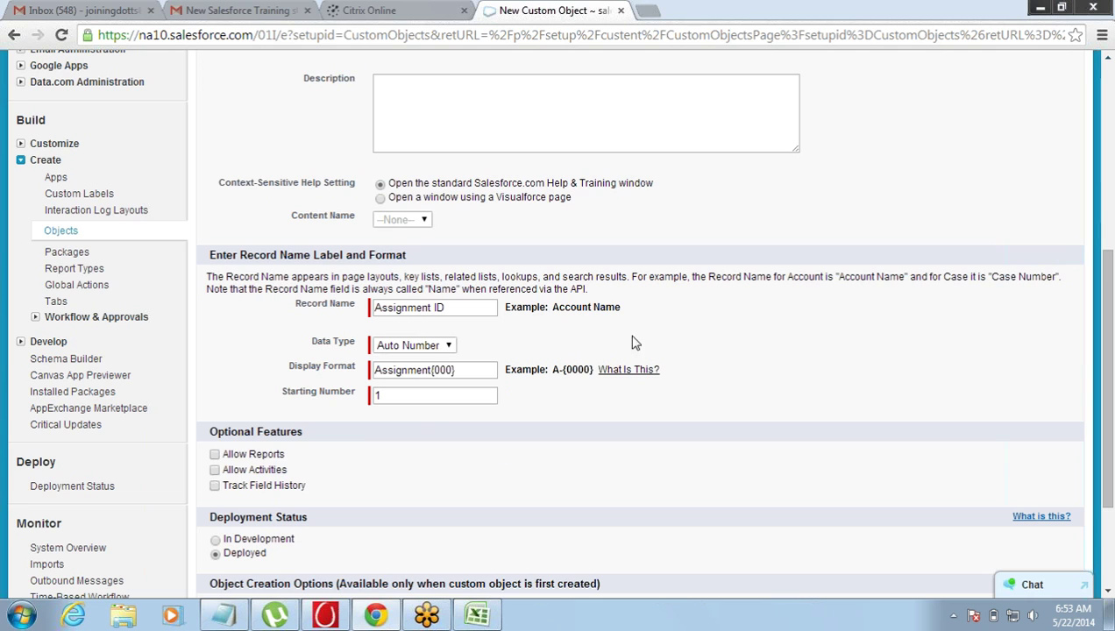
drag(1109, 351, 797, 336)
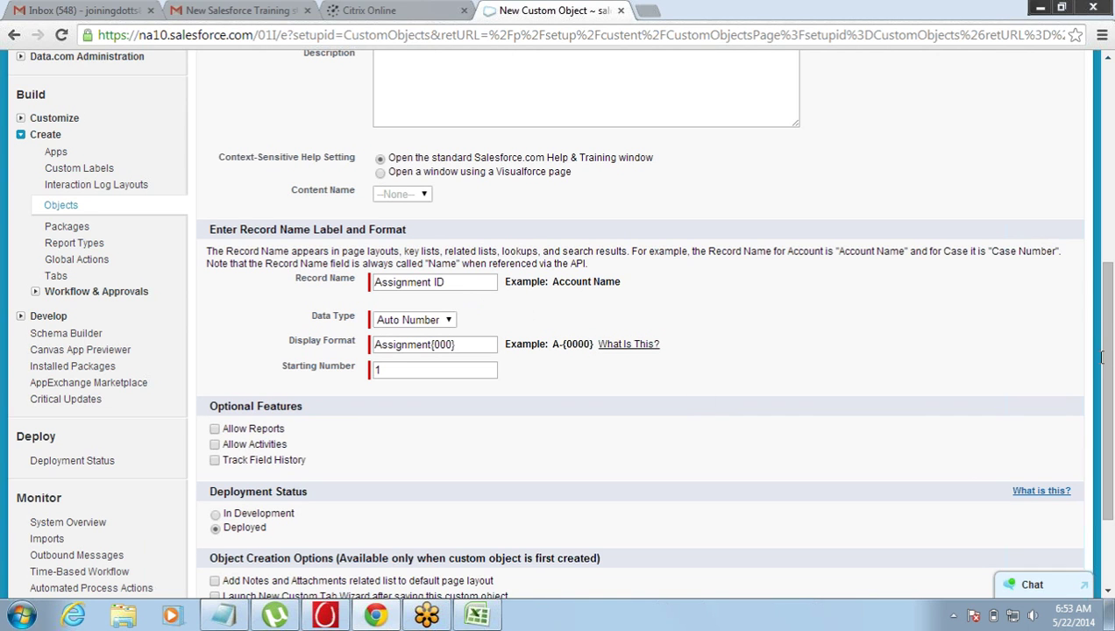
drag(1103, 356, 1111, 398)
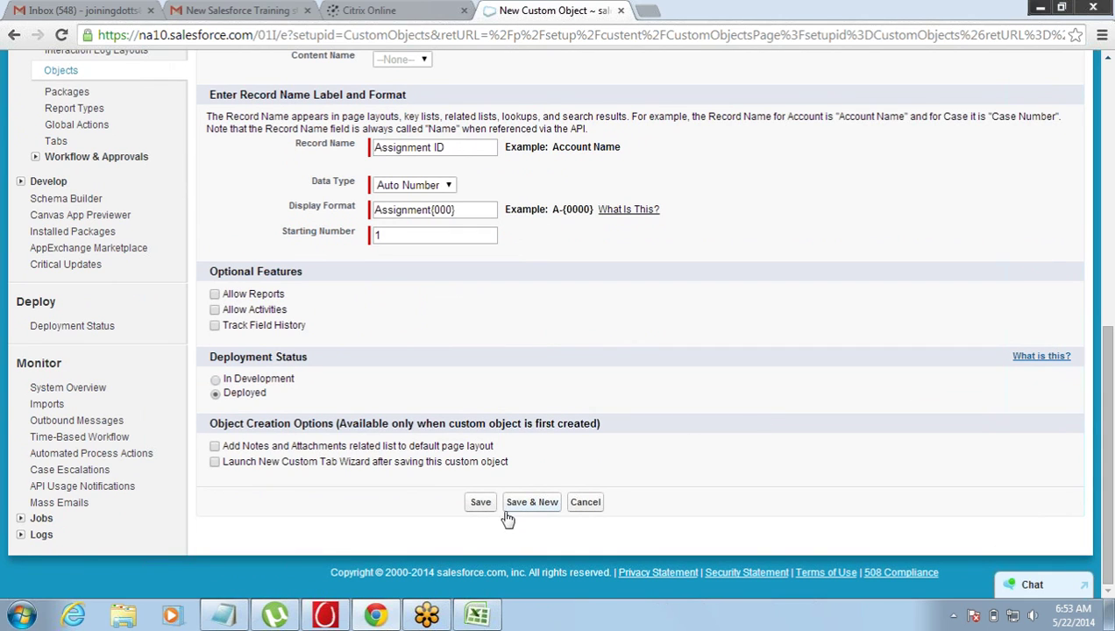
click(479, 505)
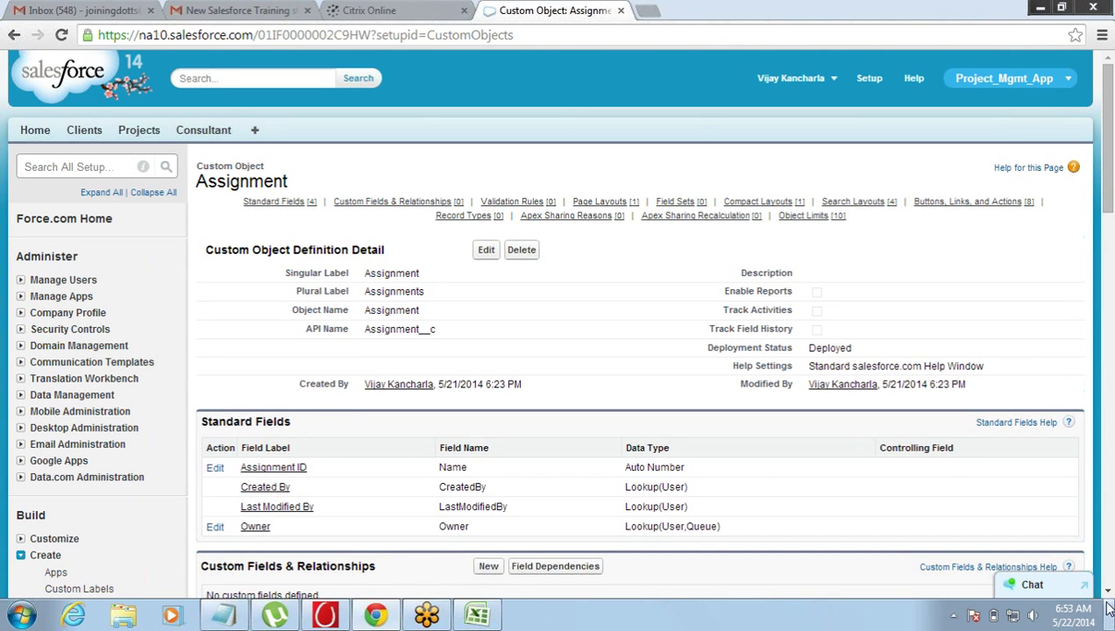
- Add a new Master-Detail Relationship field on Assignment related to Project
scroll(1107, 595, down, 3)
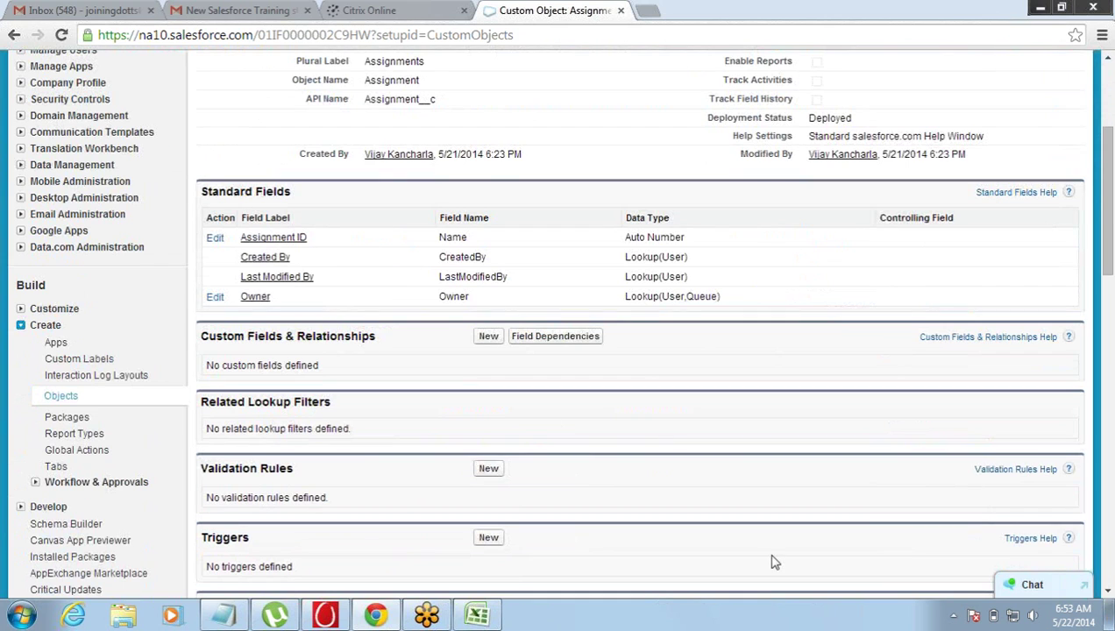
click(488, 337)
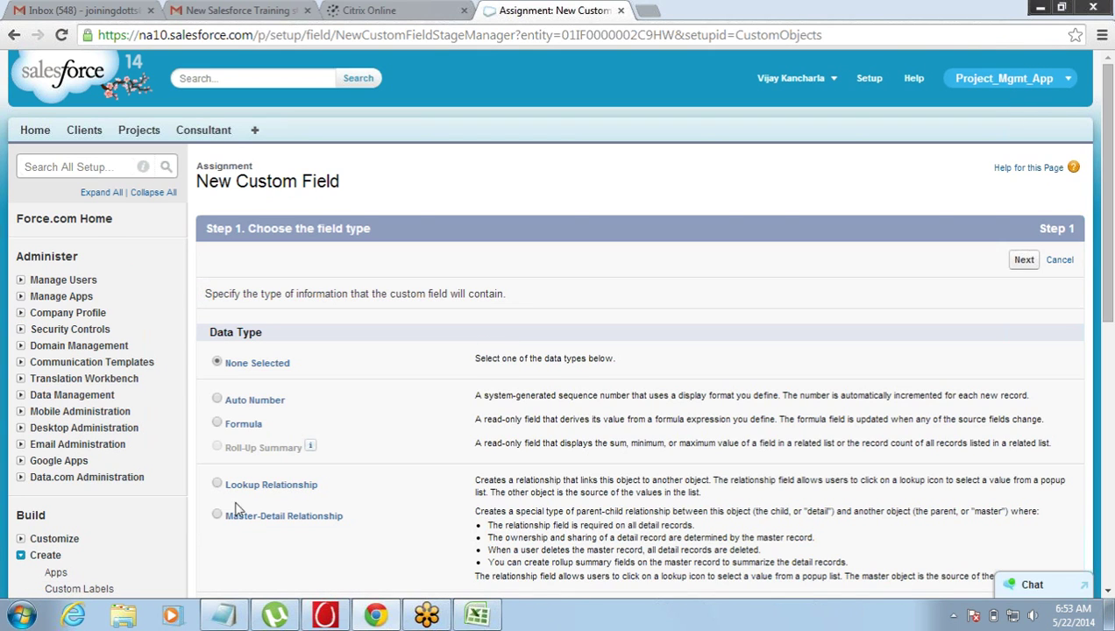
click(216, 516)
click(1021, 270)
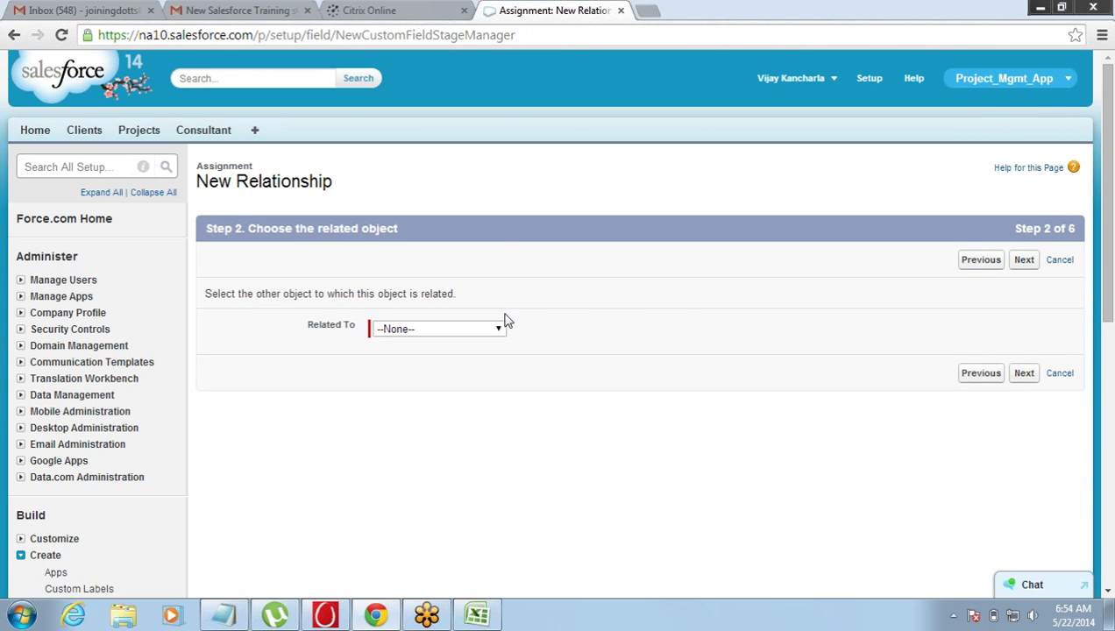
click(492, 329)
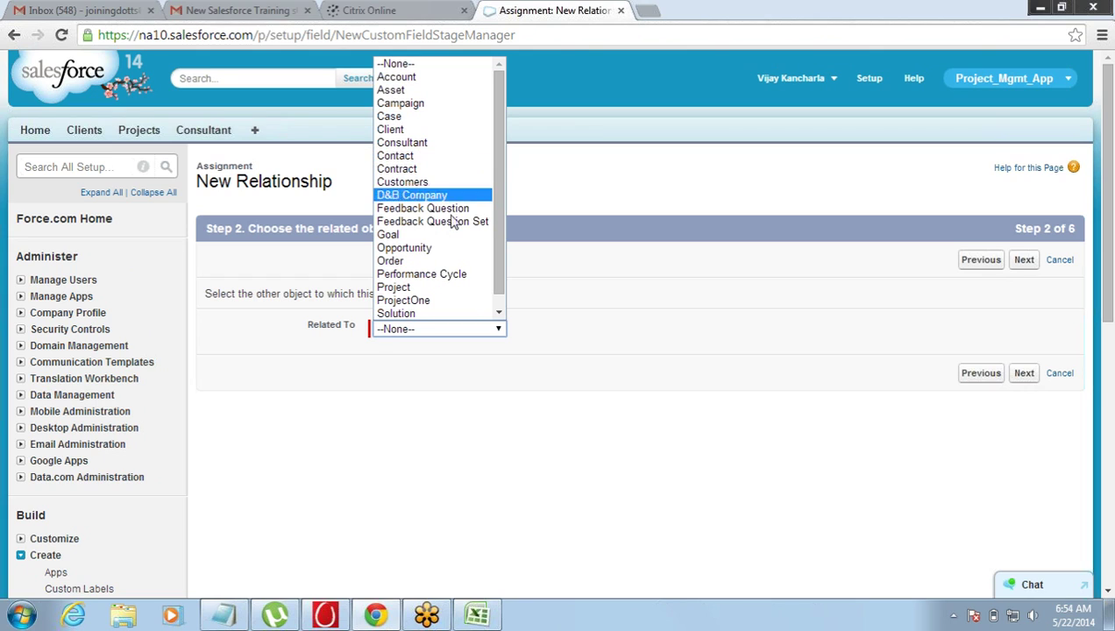
click(428, 288)
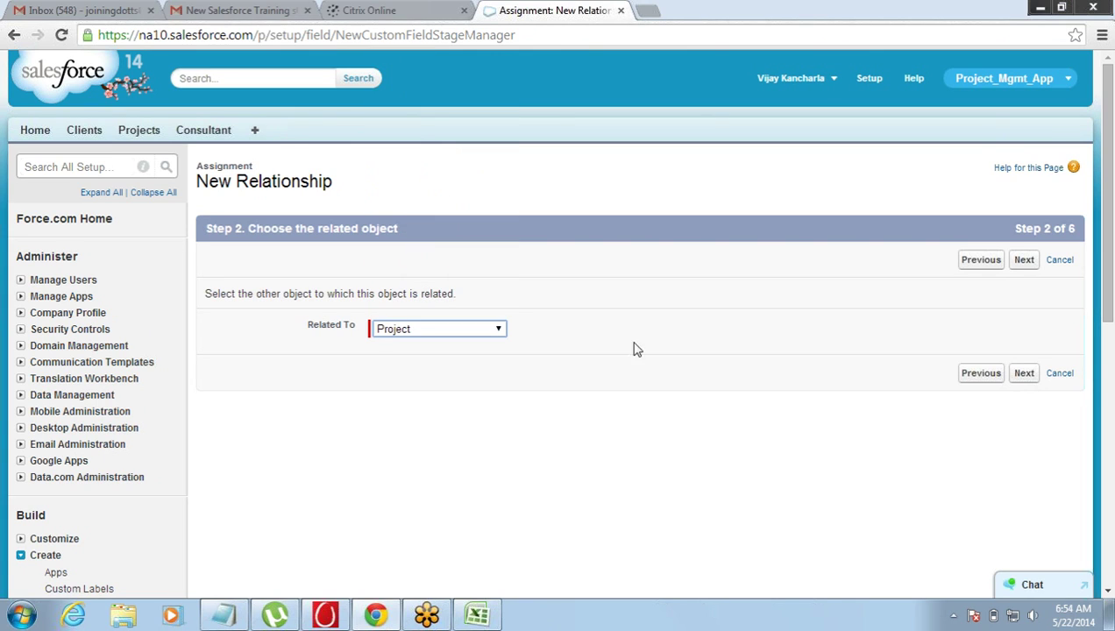
click(1022, 375)
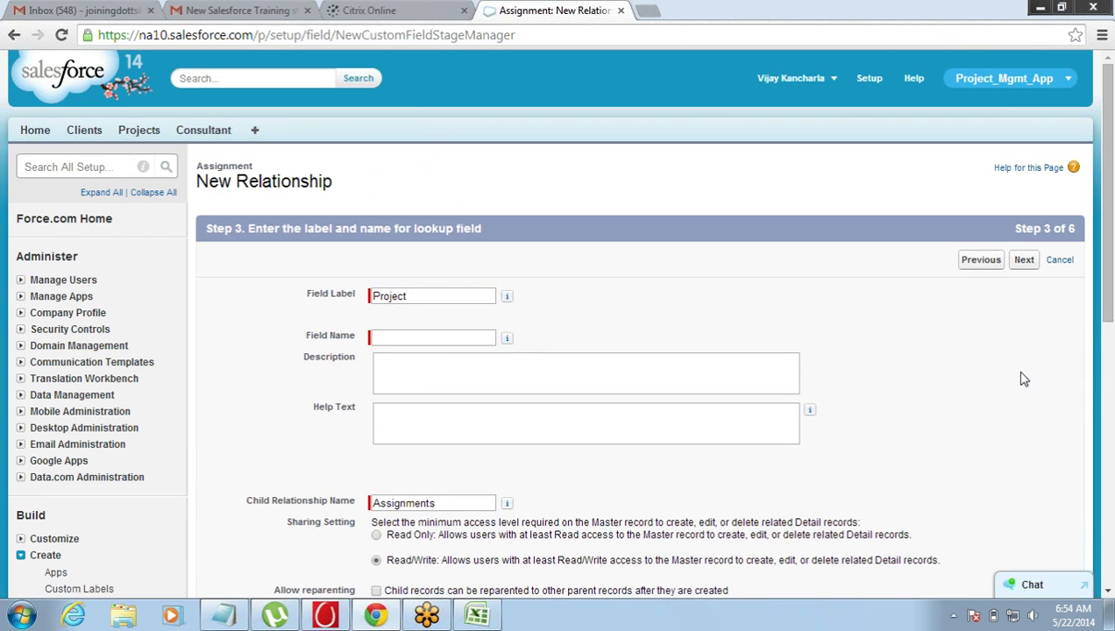
- Use the default Project label and name, security and layout, then Save & New
click(389, 335)
click(423, 296)
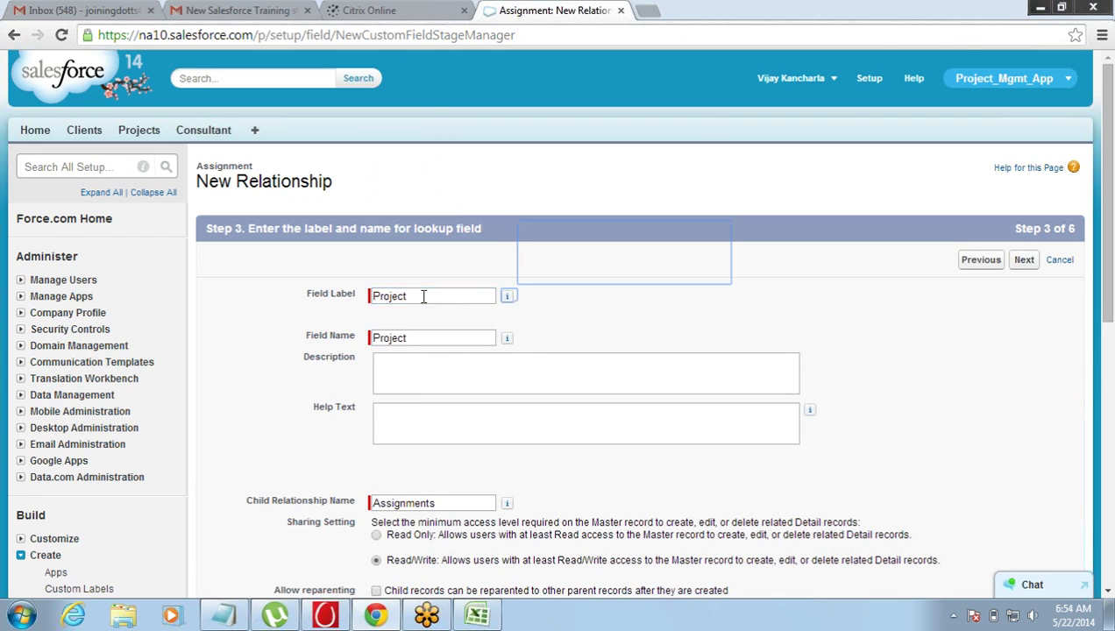
click(1024, 260)
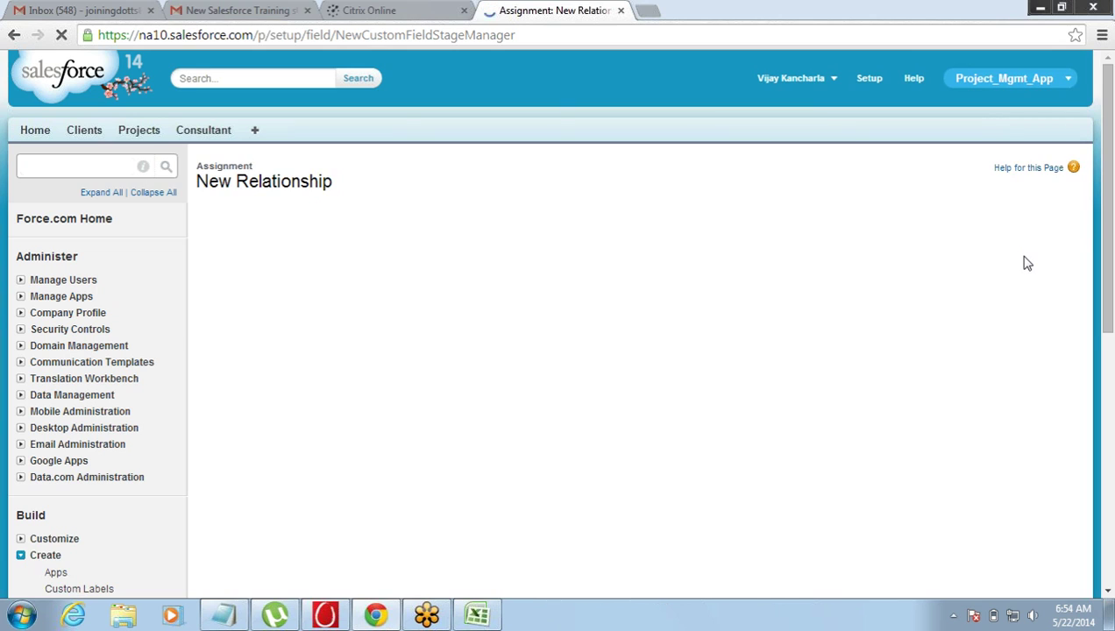
click(1022, 261)
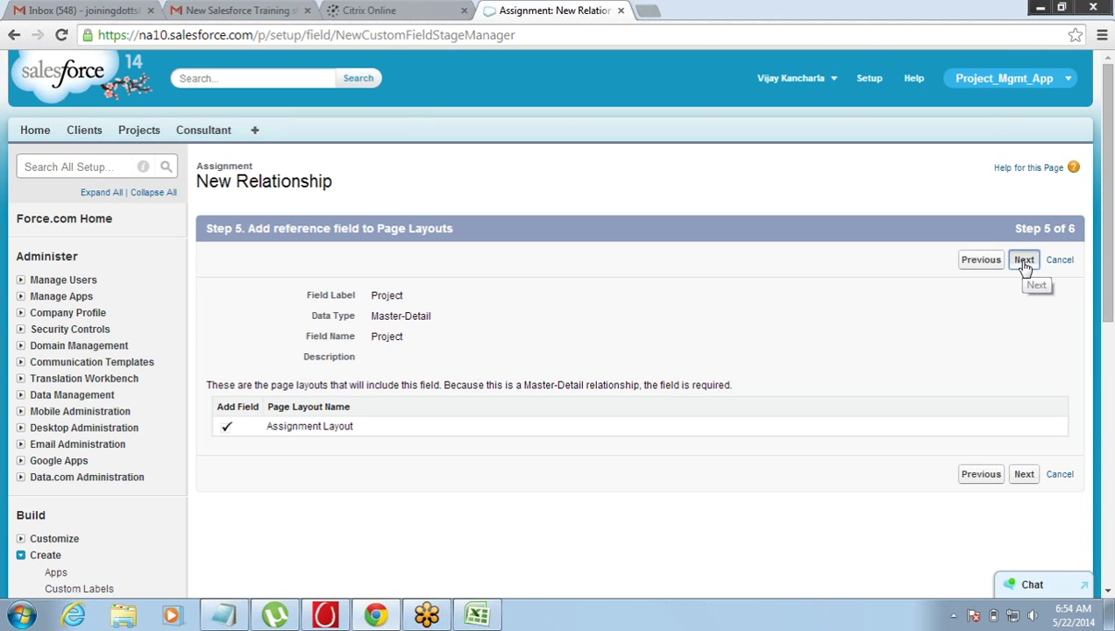
click(1024, 260)
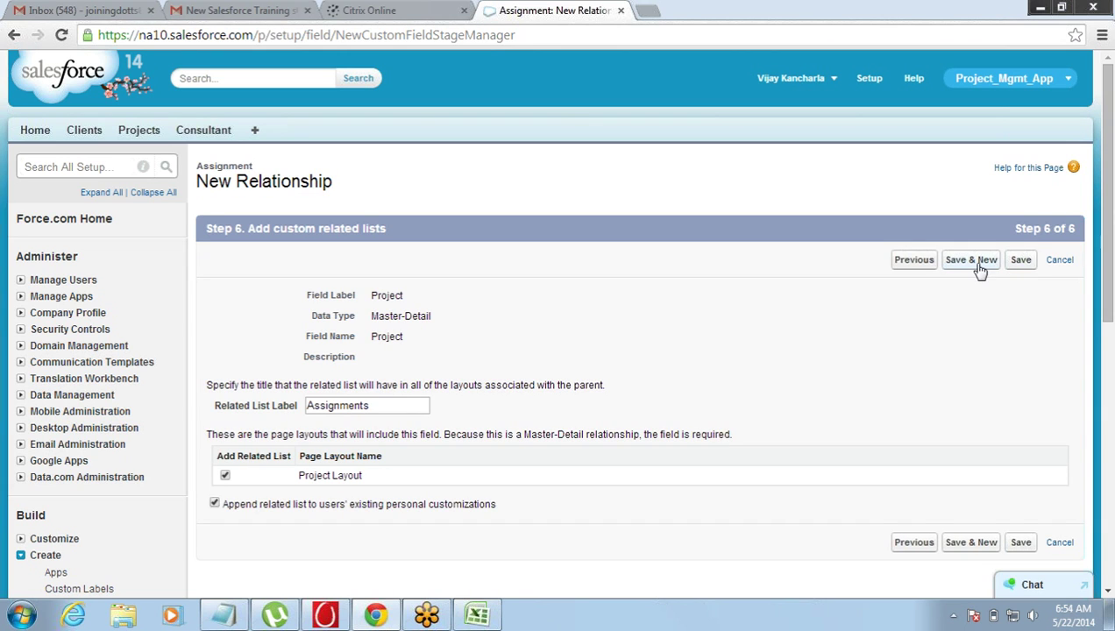
click(975, 265)
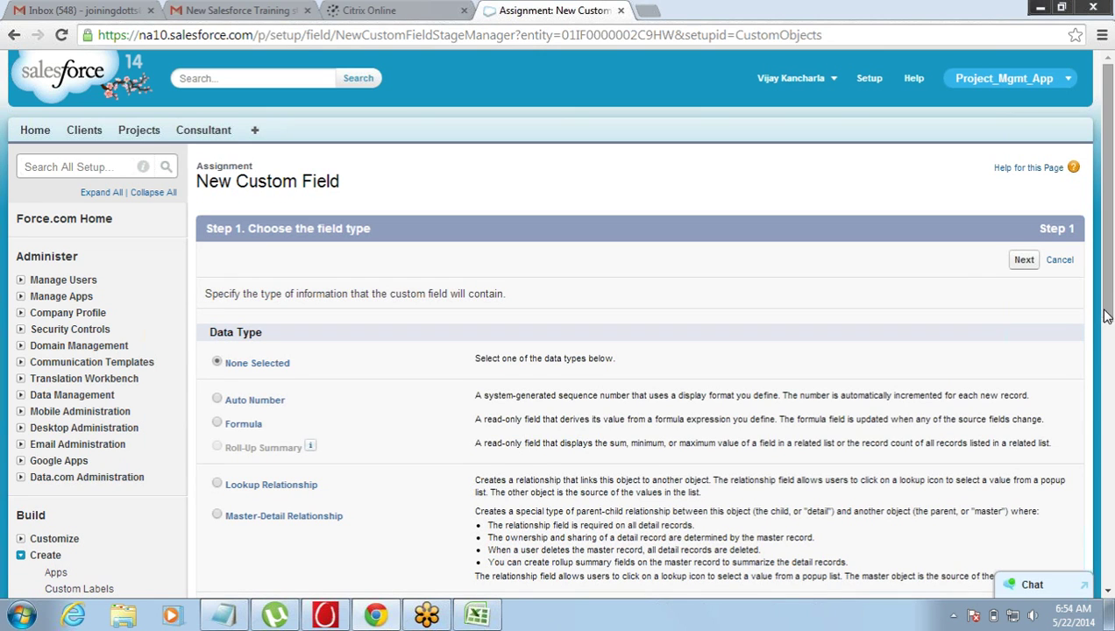
- Create a Master-Detail field related to Consultant with default label, security and layouts, and save
click(220, 515)
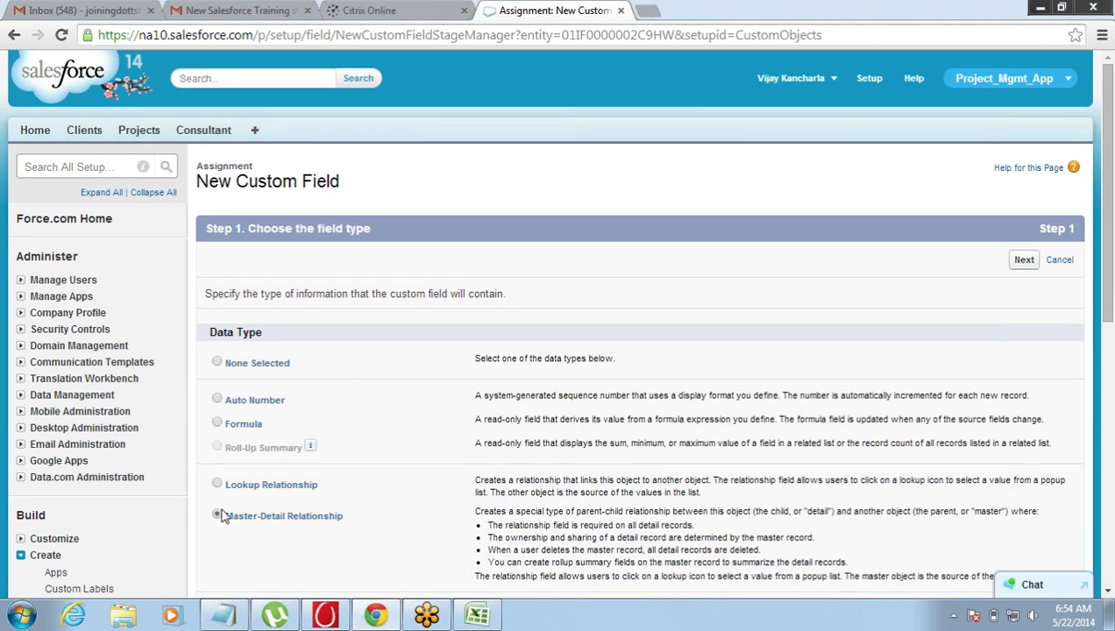
click(1024, 260)
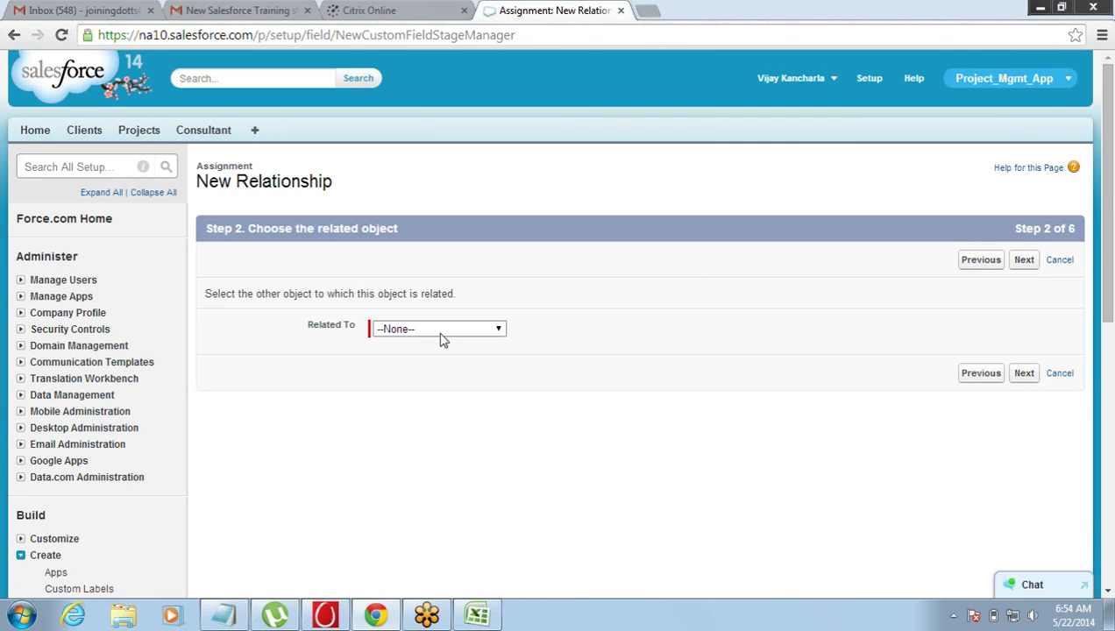
click(443, 330)
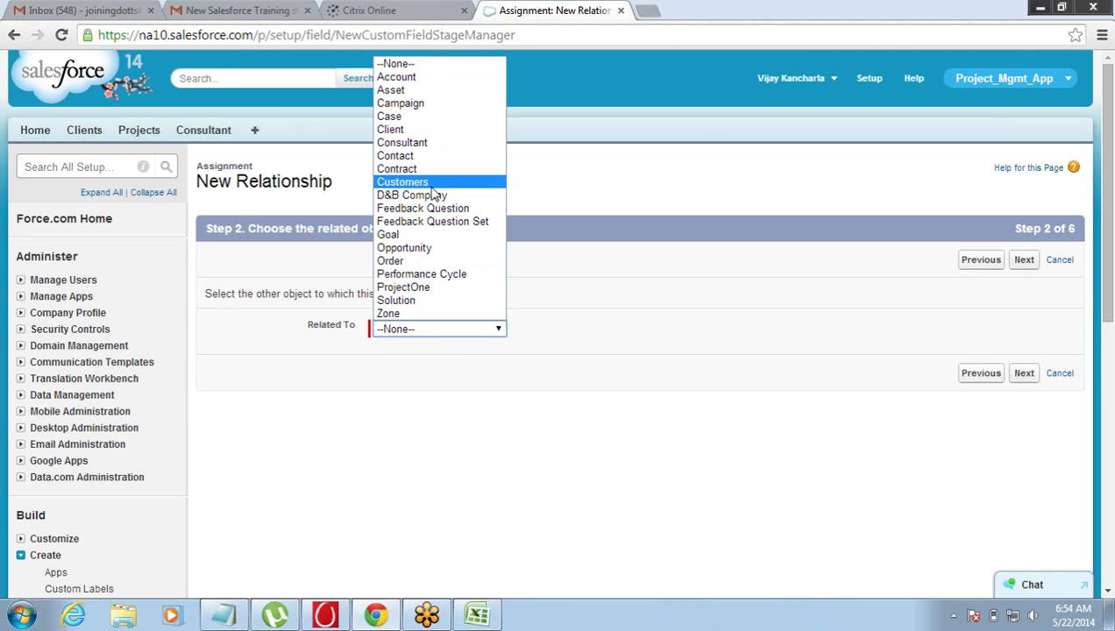
click(438, 146)
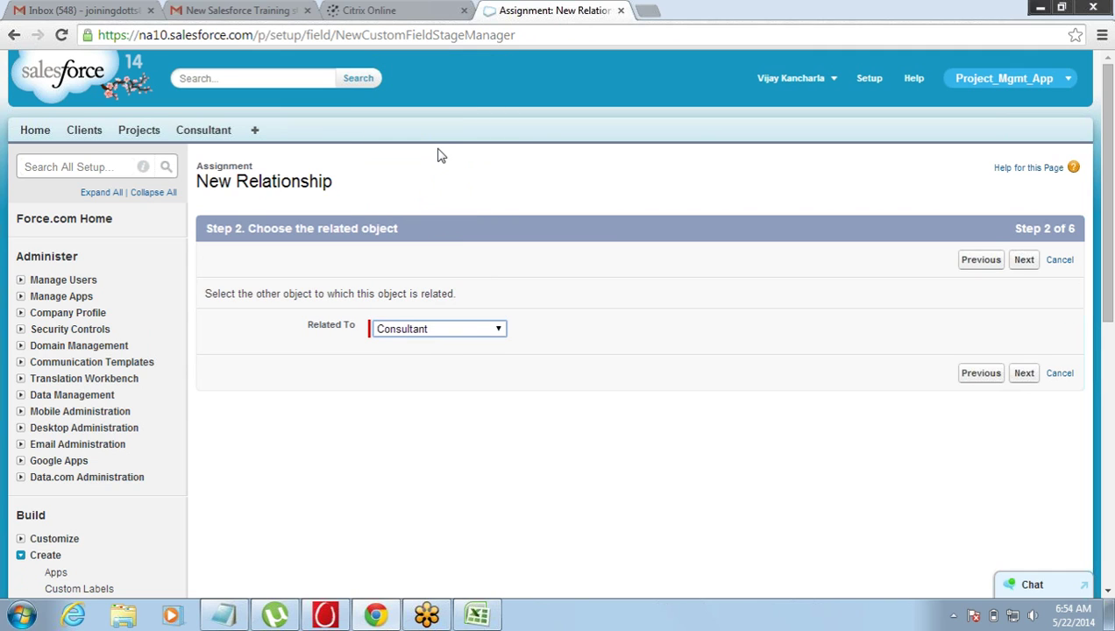
click(1026, 262)
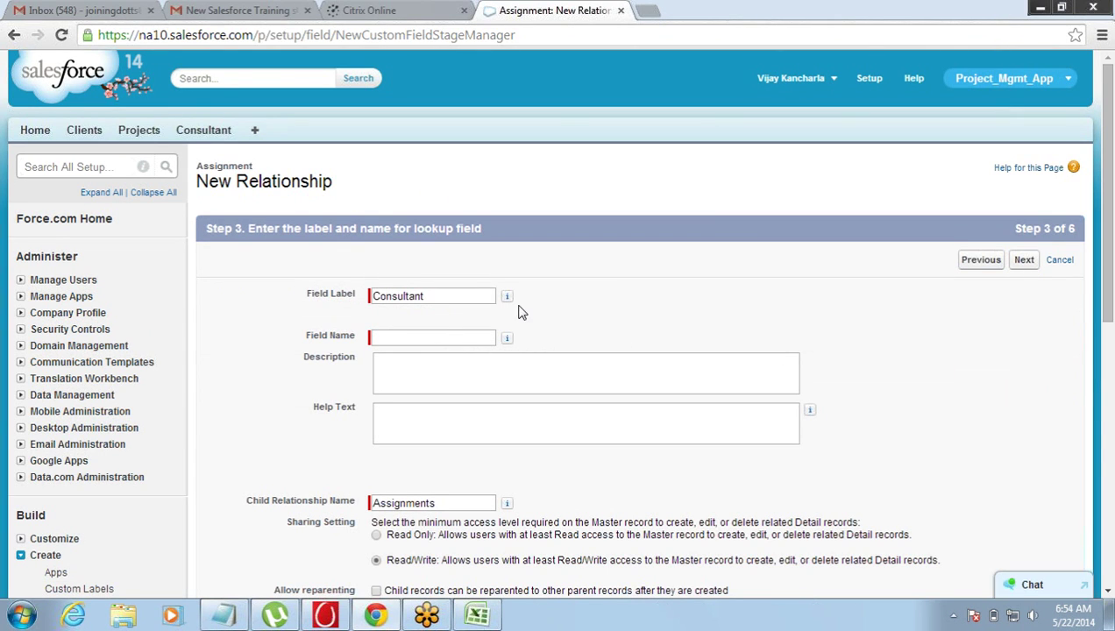
click(507, 296)
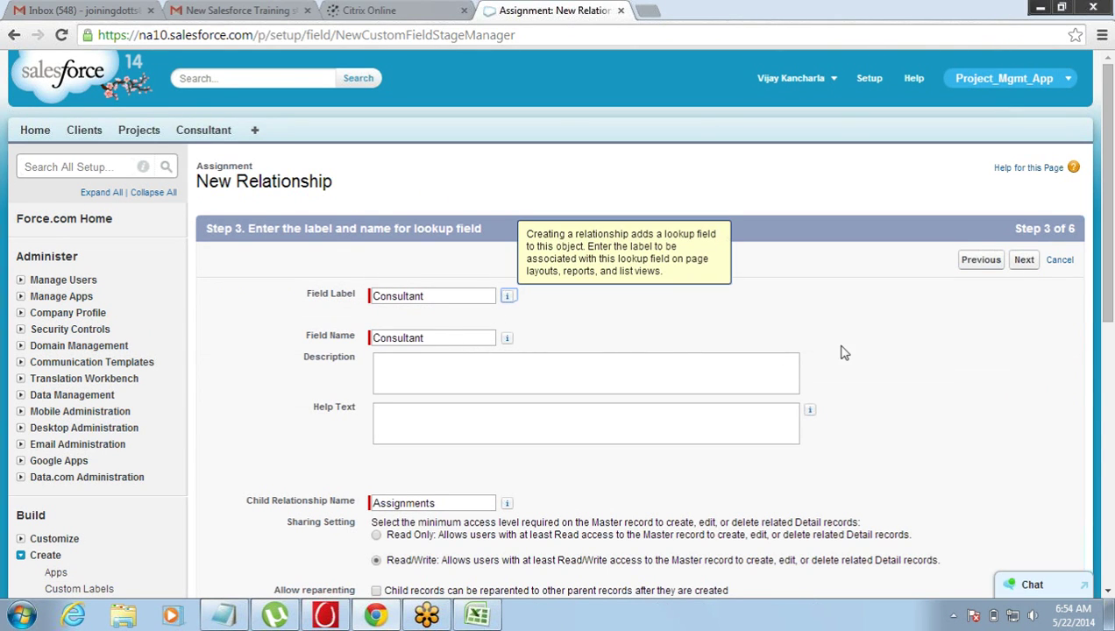
click(1023, 261)
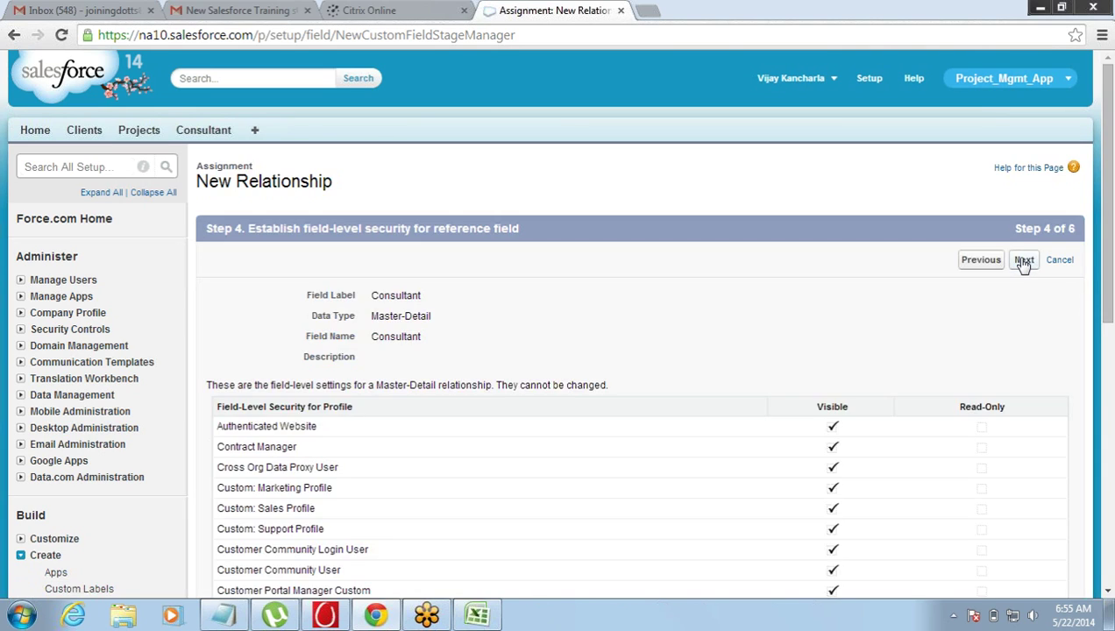
click(1023, 260)
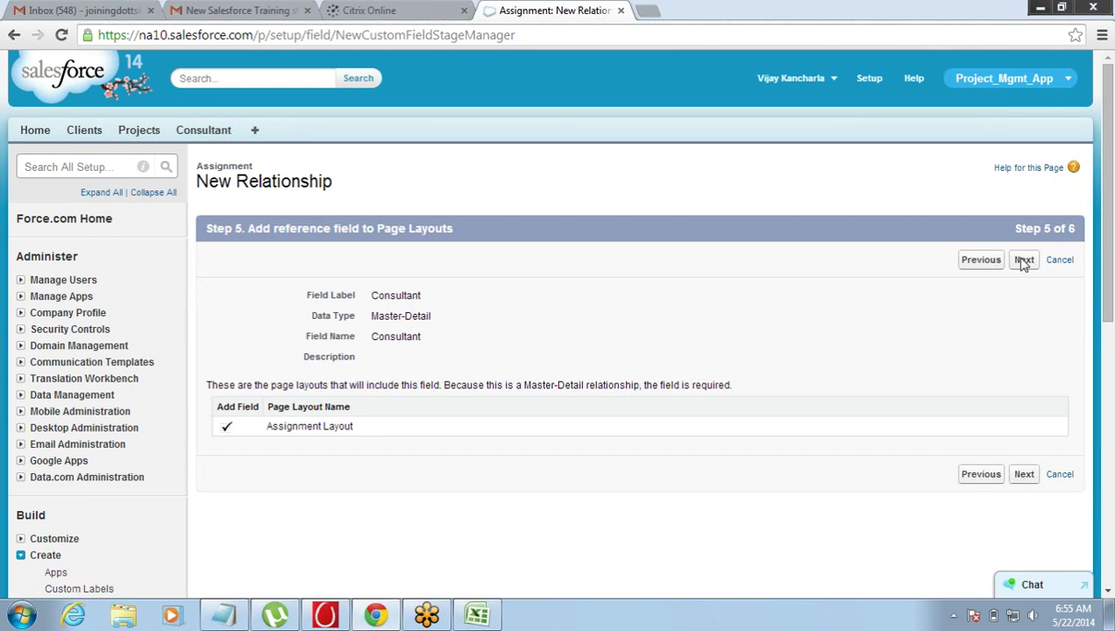
click(1024, 260)
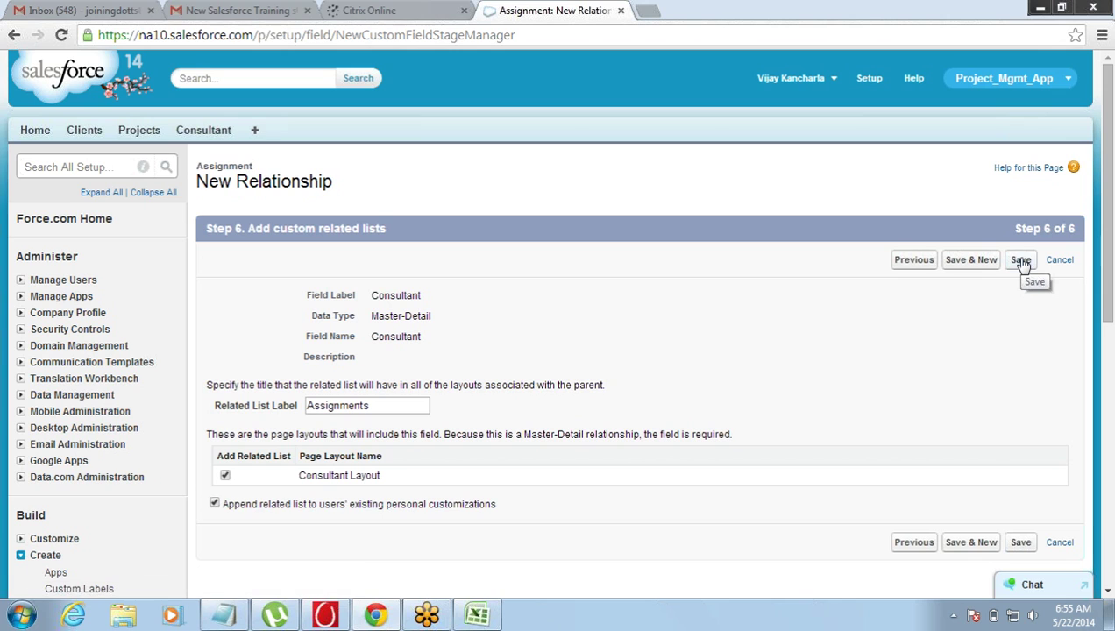
click(1020, 260)
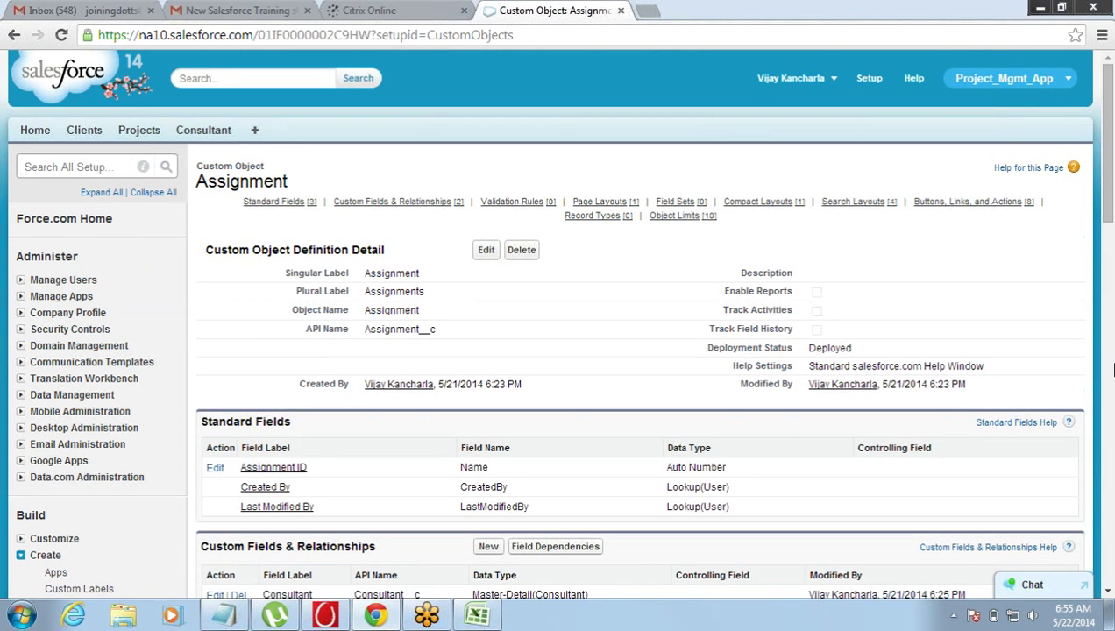
scroll(1106, 526, down, 3)
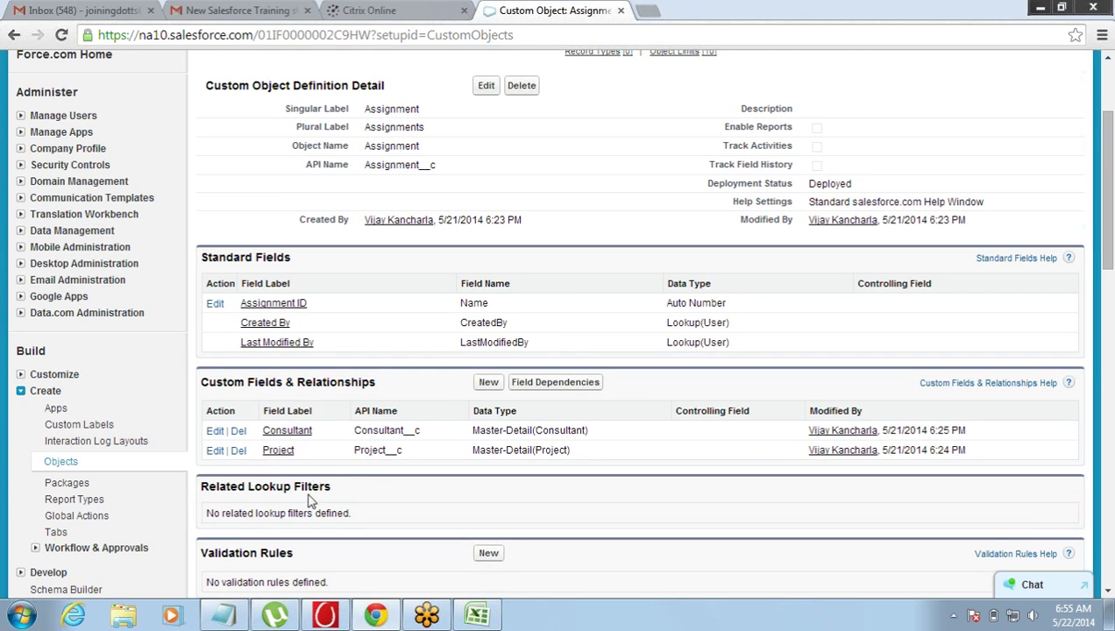
double_click(569, 431)
double_click(554, 449)
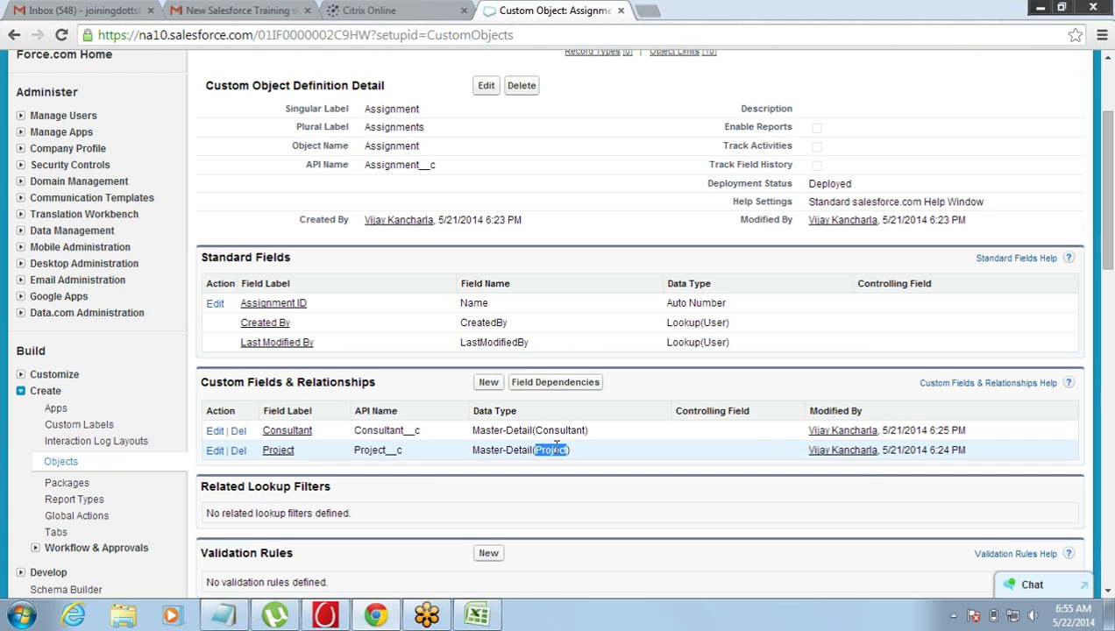
click(1109, 65)
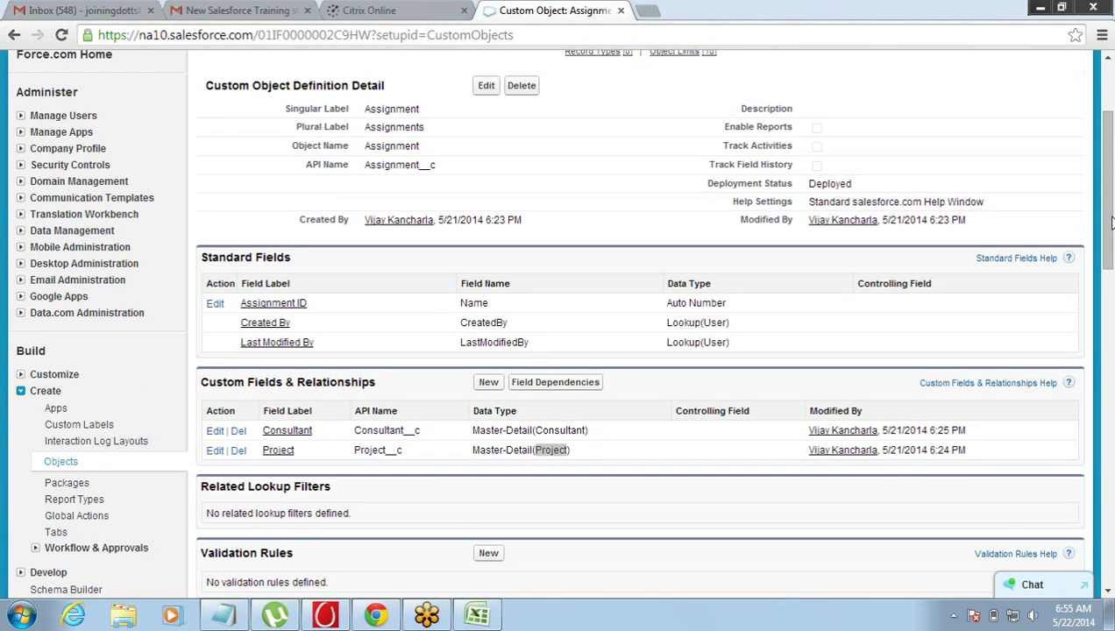
drag(1111, 153, 1108, 107)
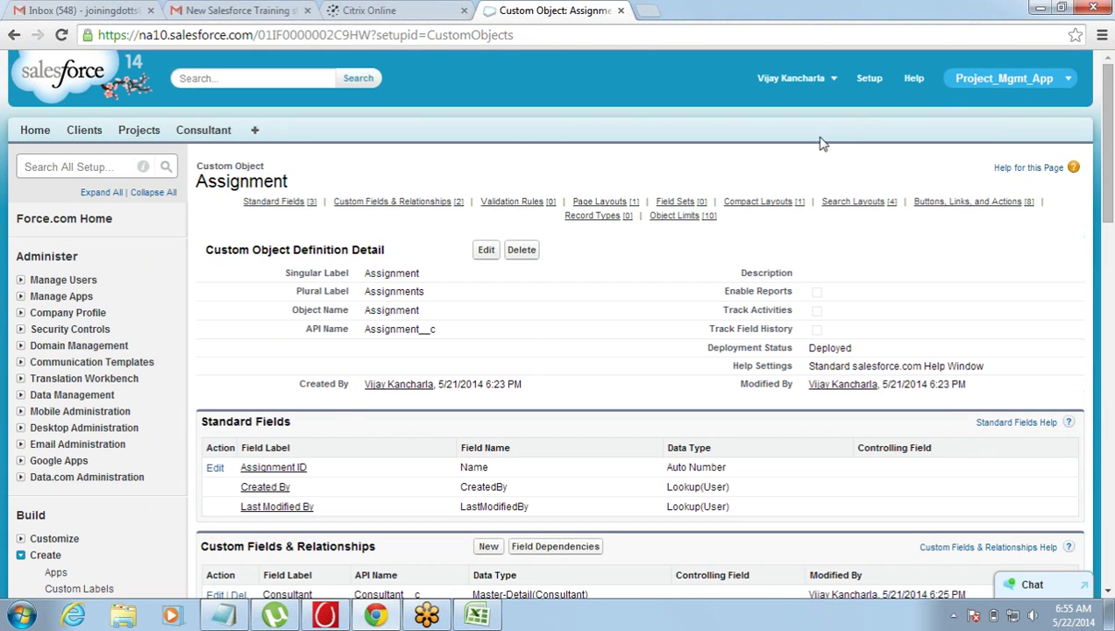
- Check the Excel data model sheet, then return to the Salesforce browser window
click(471, 613)
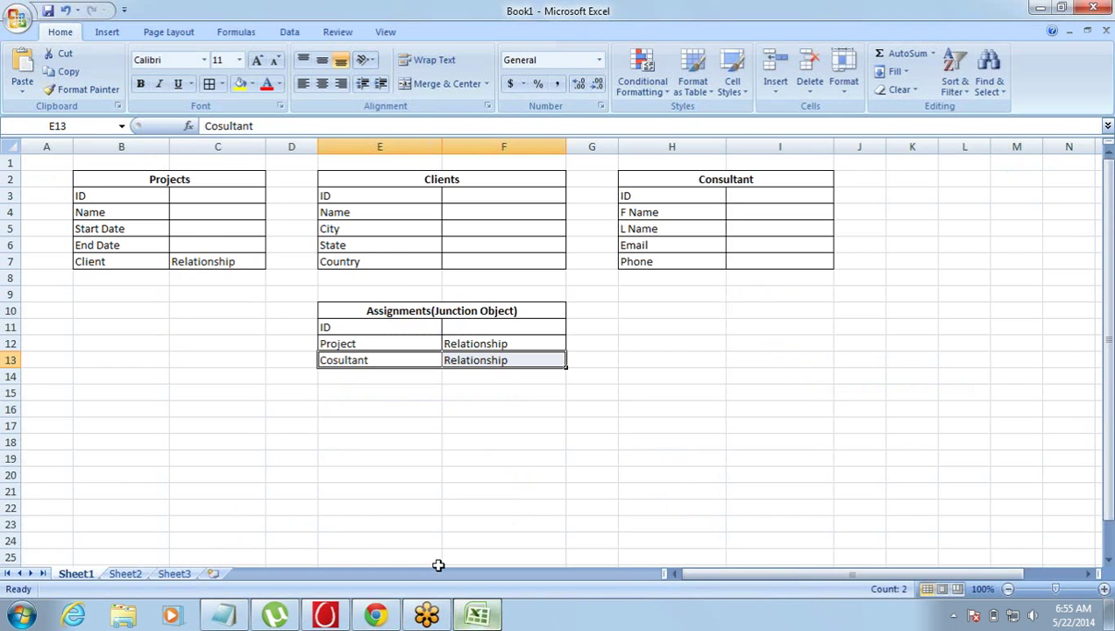
click(190, 224)
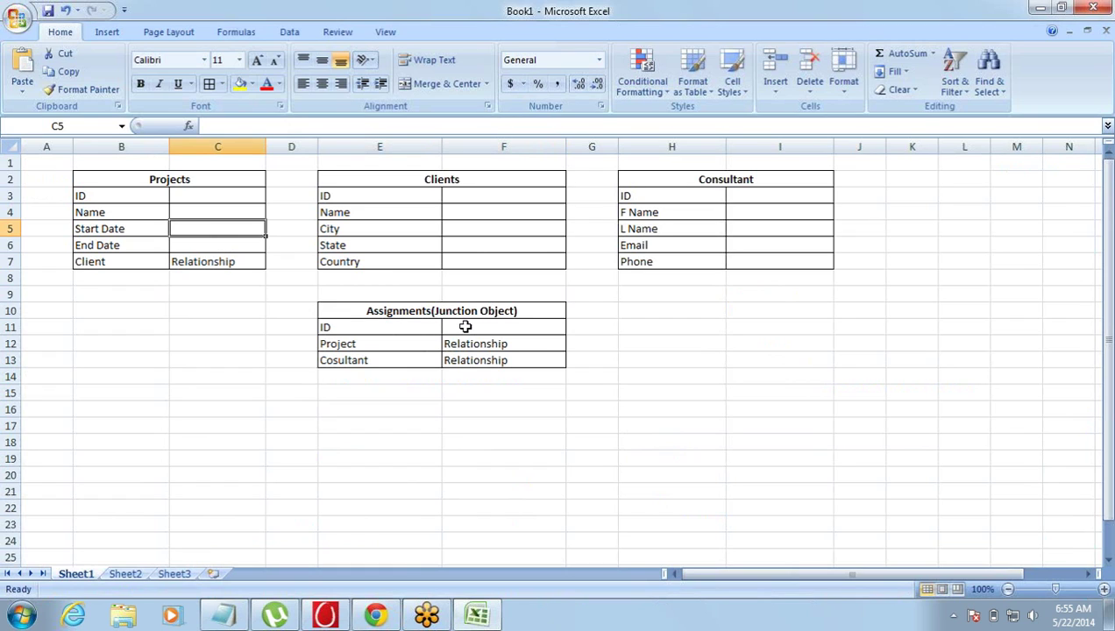
mouse_move(347, 605)
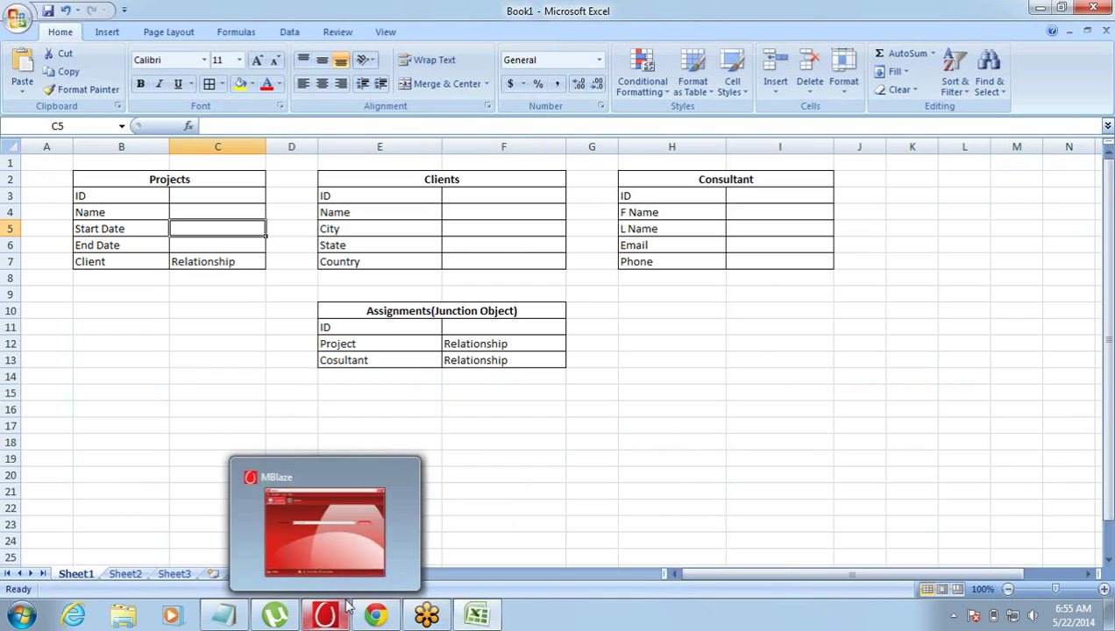
mouse_move(377, 617)
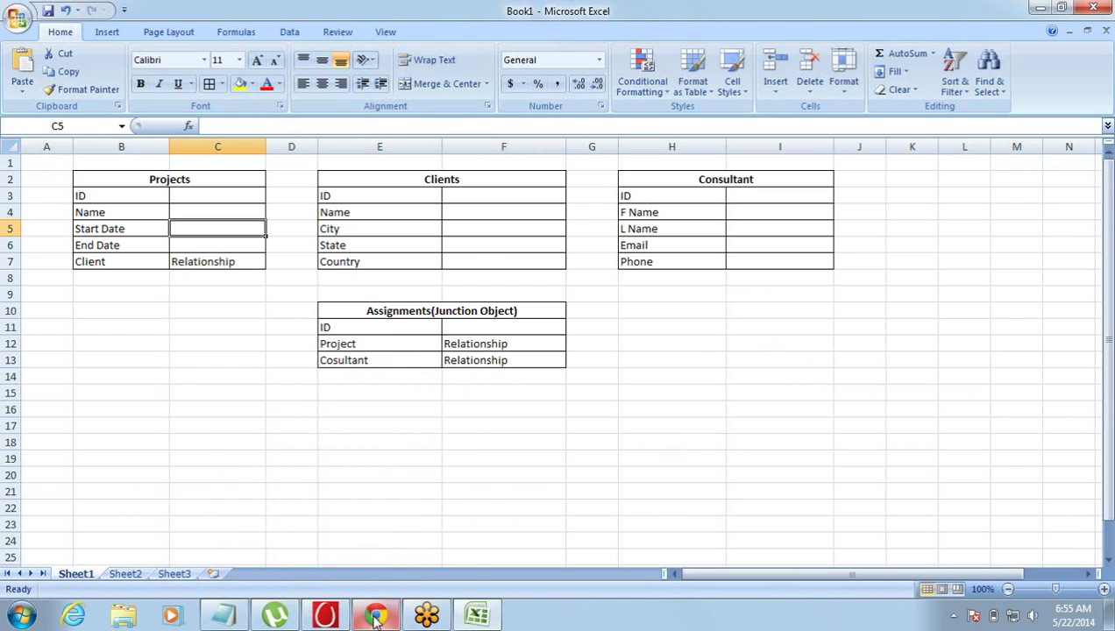
click(393, 492)
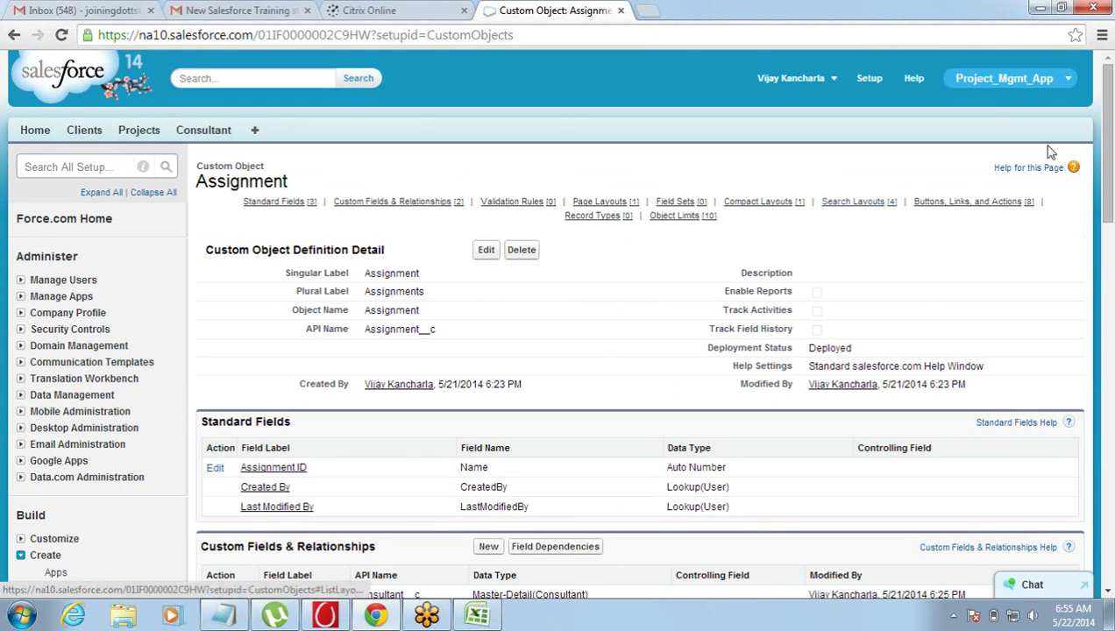
drag(1106, 158, 1108, 128)
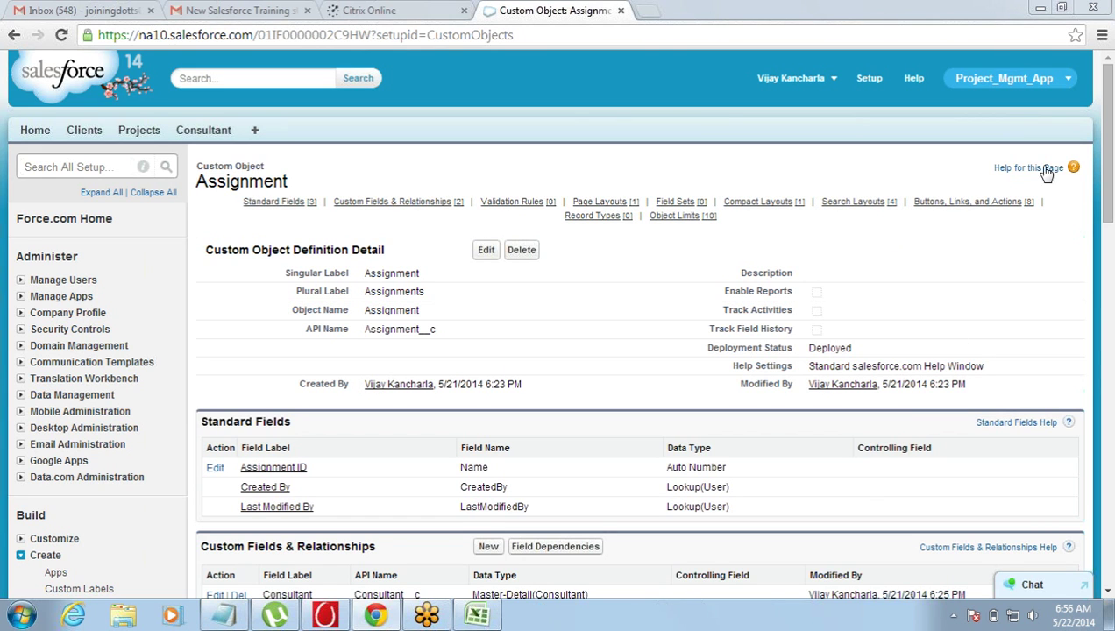
scroll(1105, 129, down, 2)
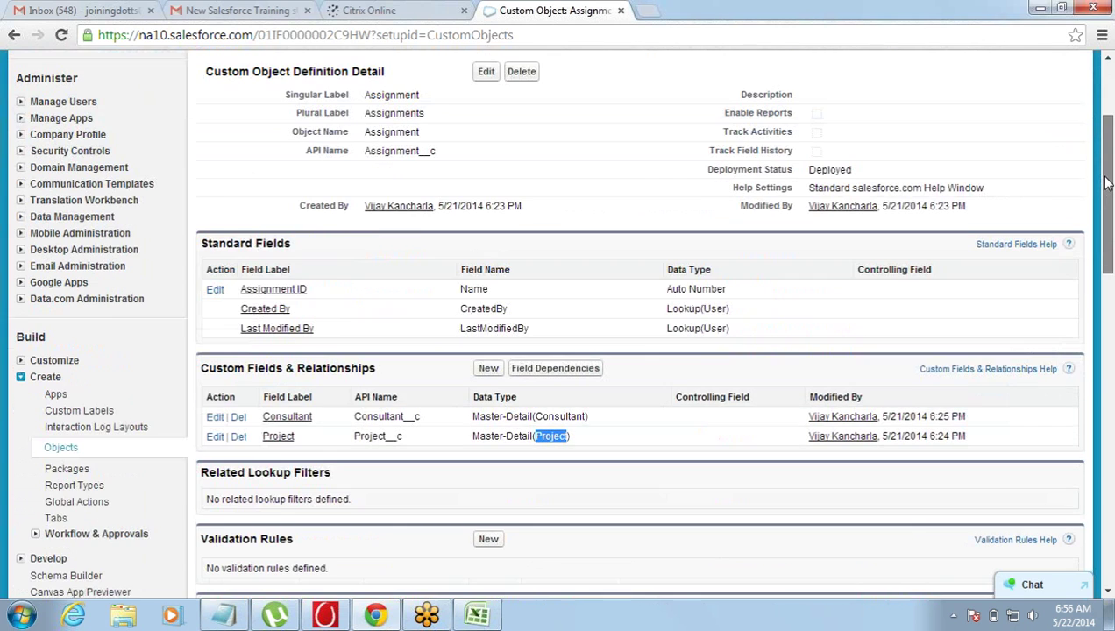
double_click(519, 416)
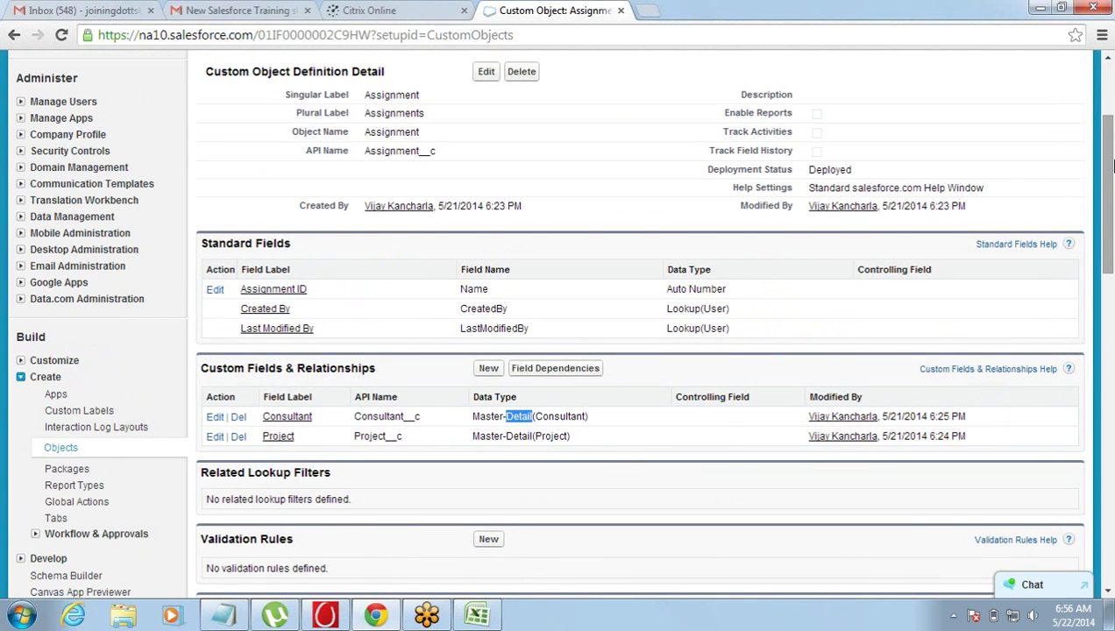
scroll(1110, 77, up, 2)
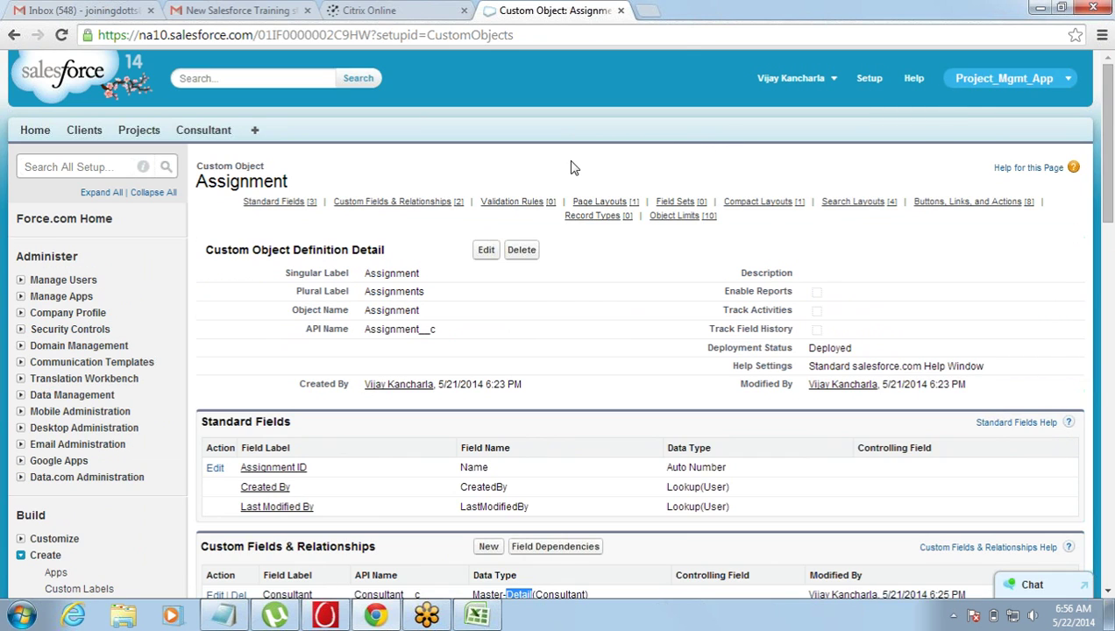
click(525, 93)
- On the Clients tab, save new client Dell India Pvt Ltd with city Bangalore and country India
click(138, 136)
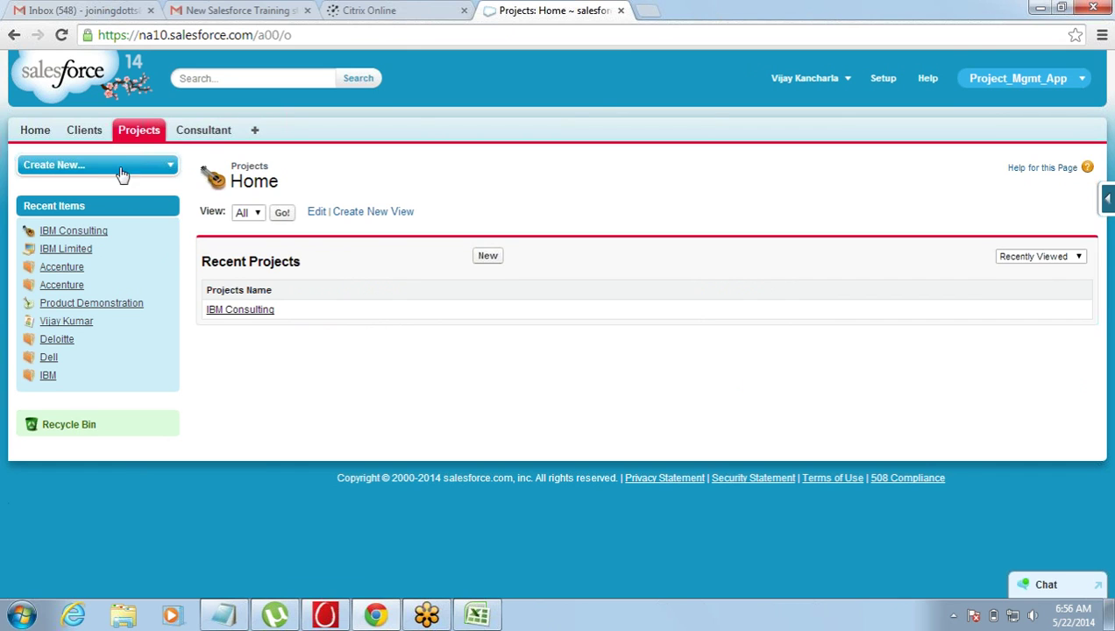
click(87, 136)
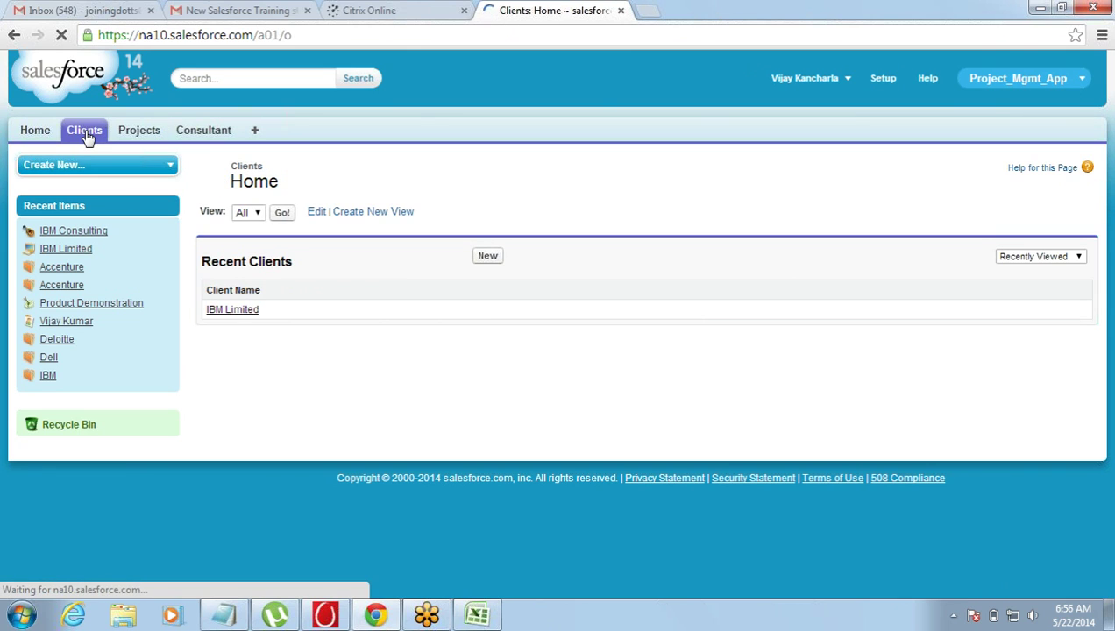
click(489, 256)
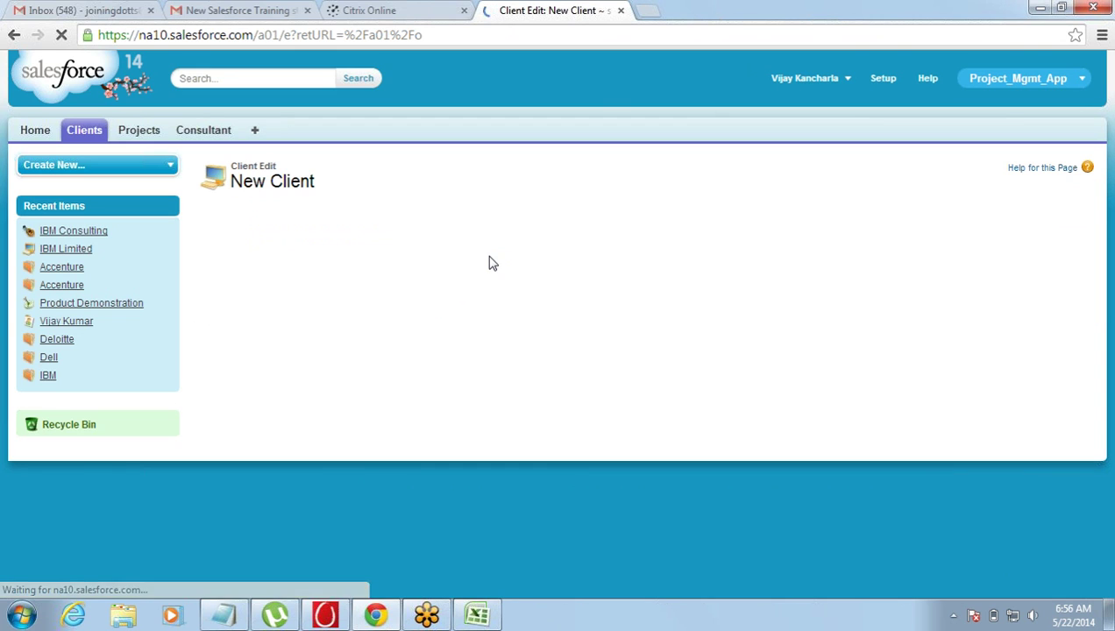
click(463, 280)
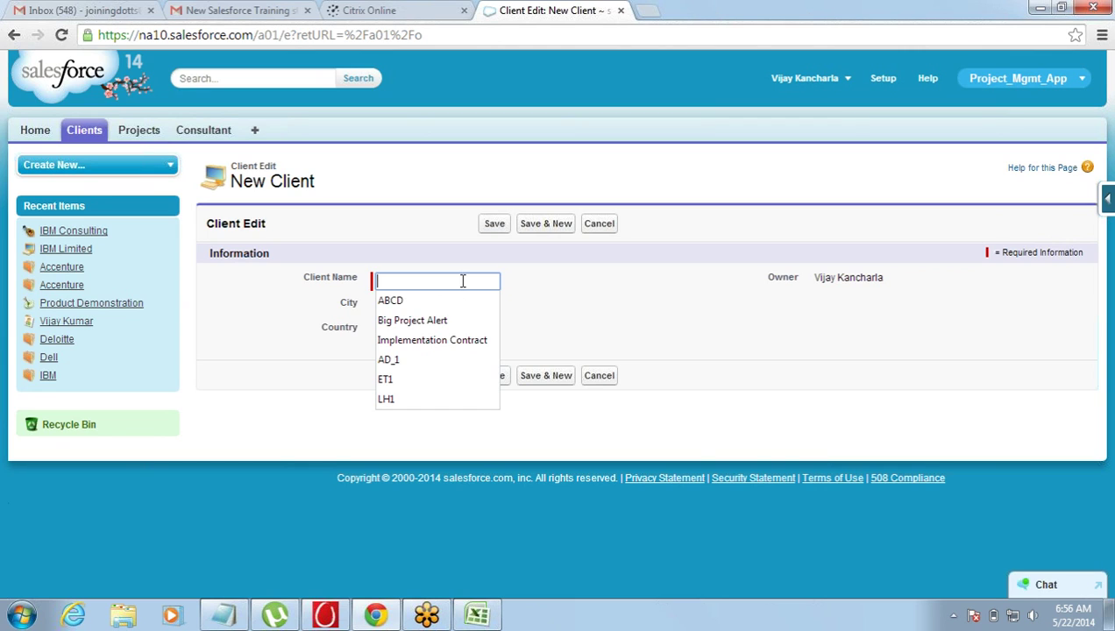
text(Dell)
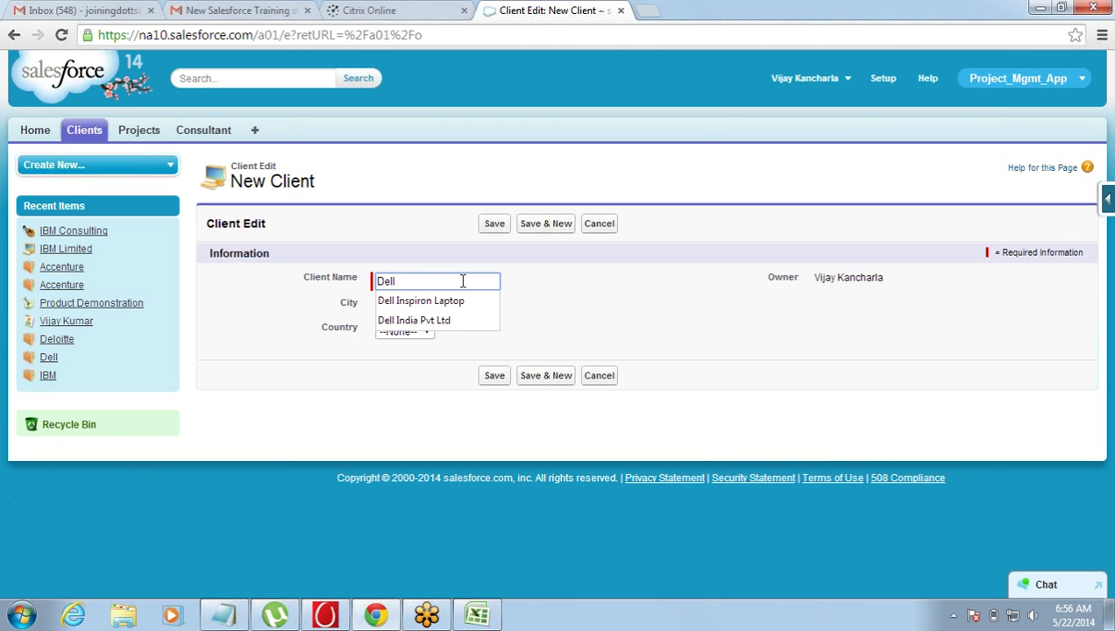
key(Down)
key(Down)
key(Tab)
click(436, 306)
click(424, 348)
click(421, 338)
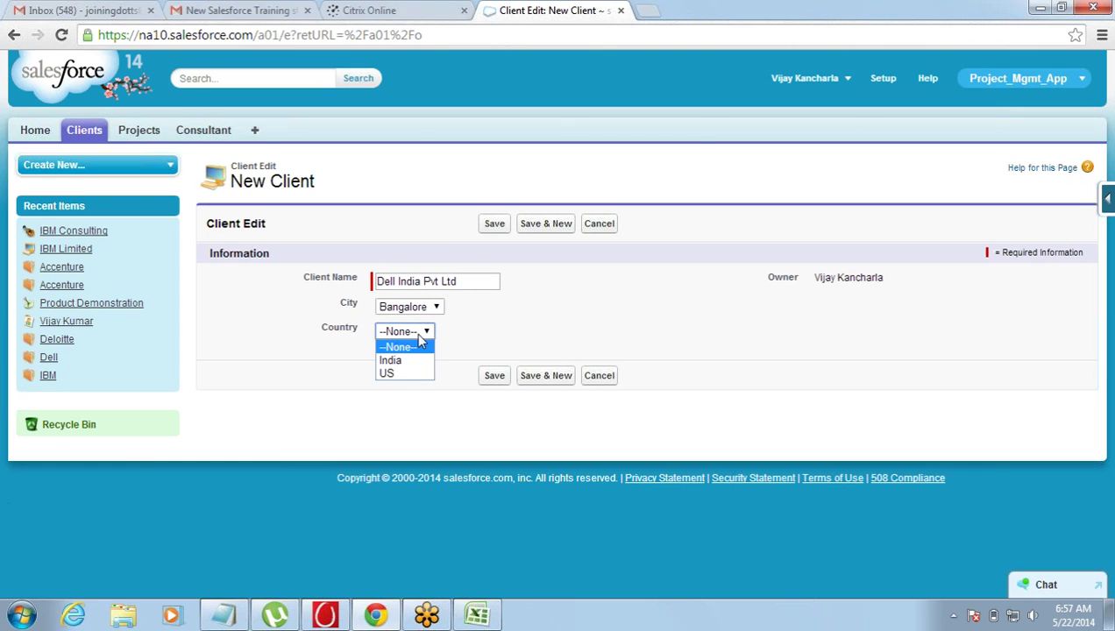
click(412, 360)
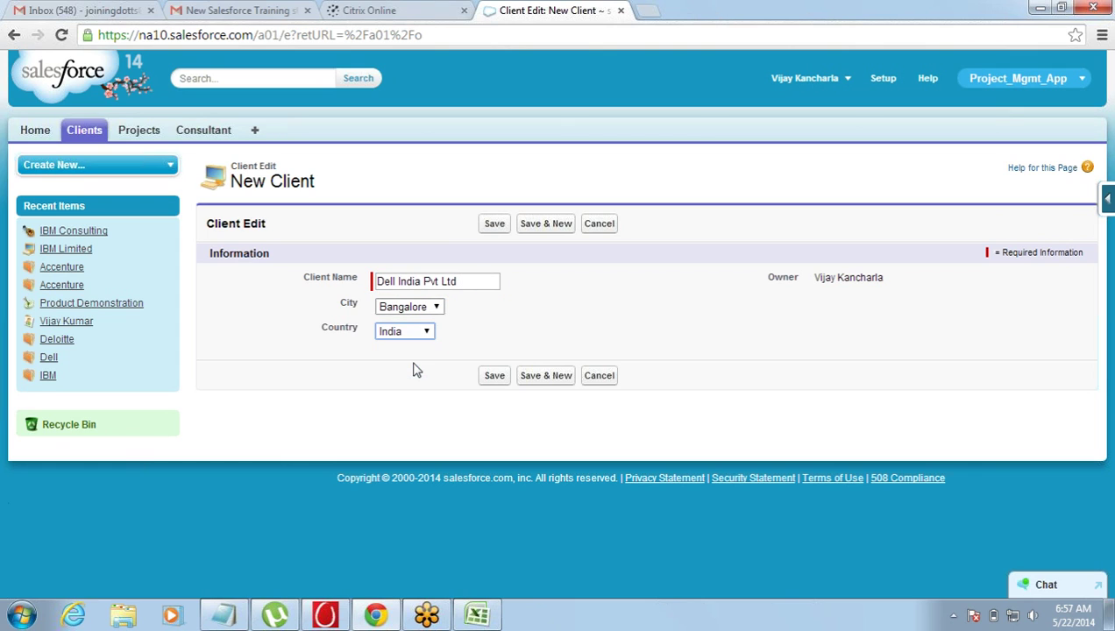
click(495, 225)
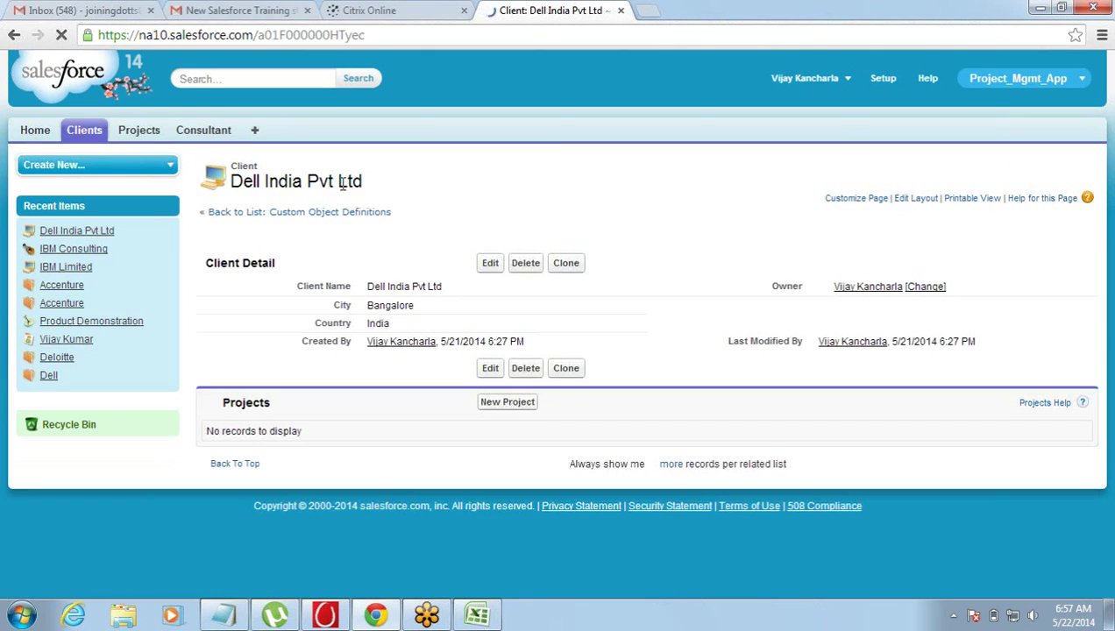
- Start a new project named IBM Auditing with start date 5/30/2014
click(154, 139)
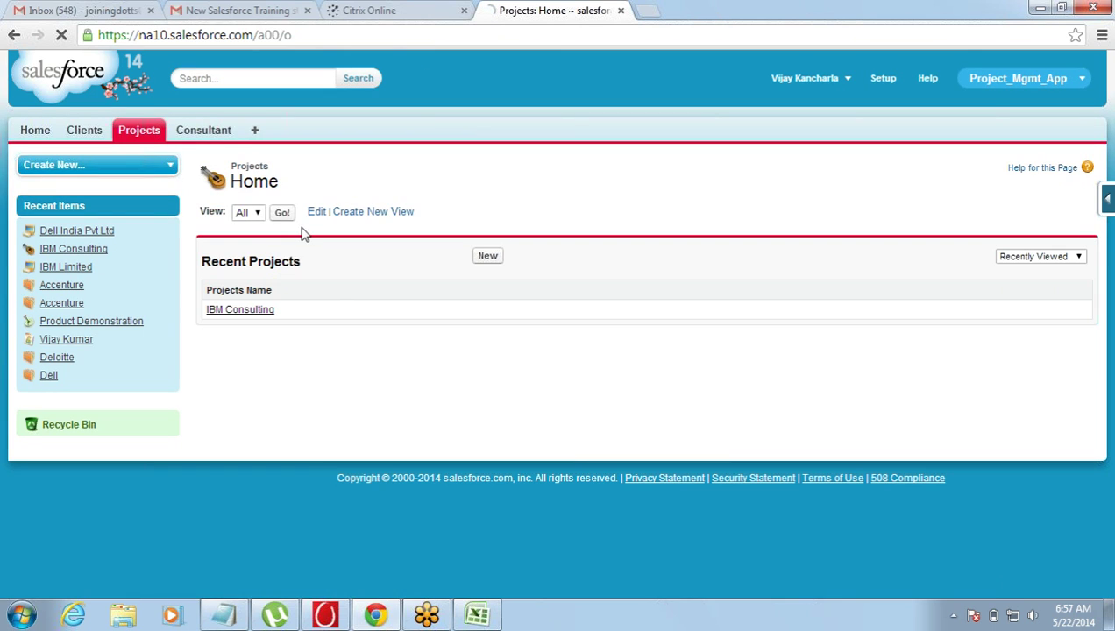
click(487, 257)
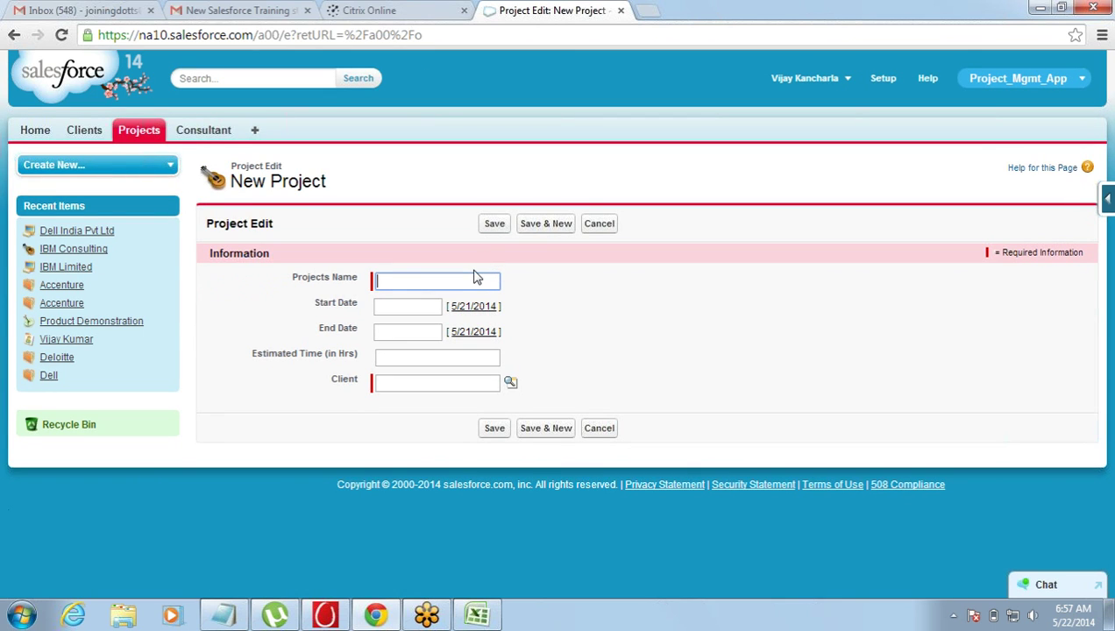
text(IBM)
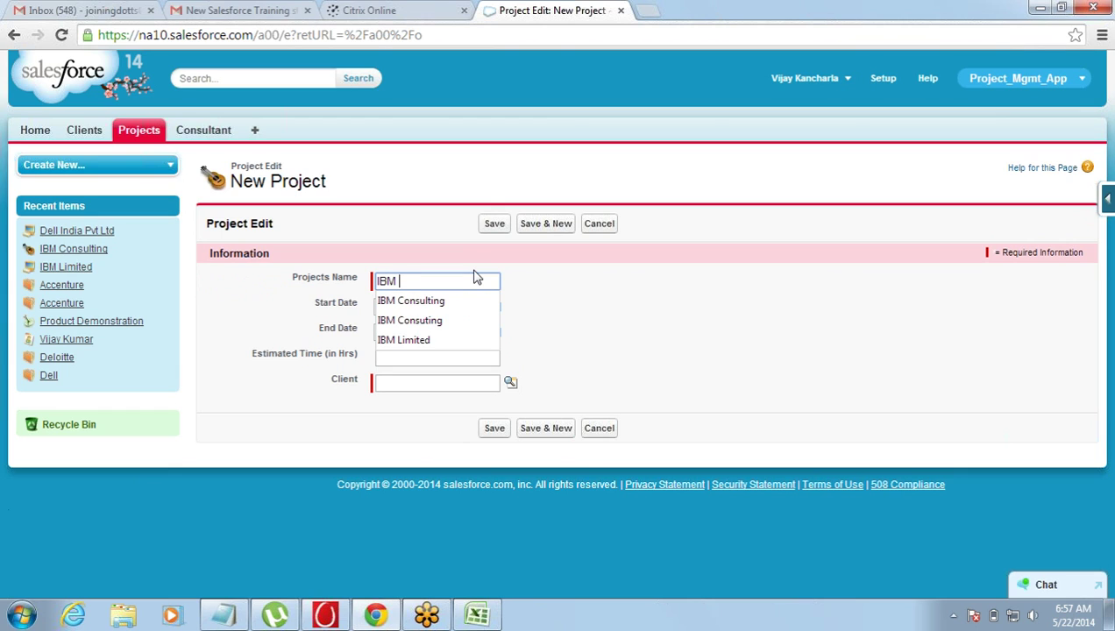
text( Auditing)
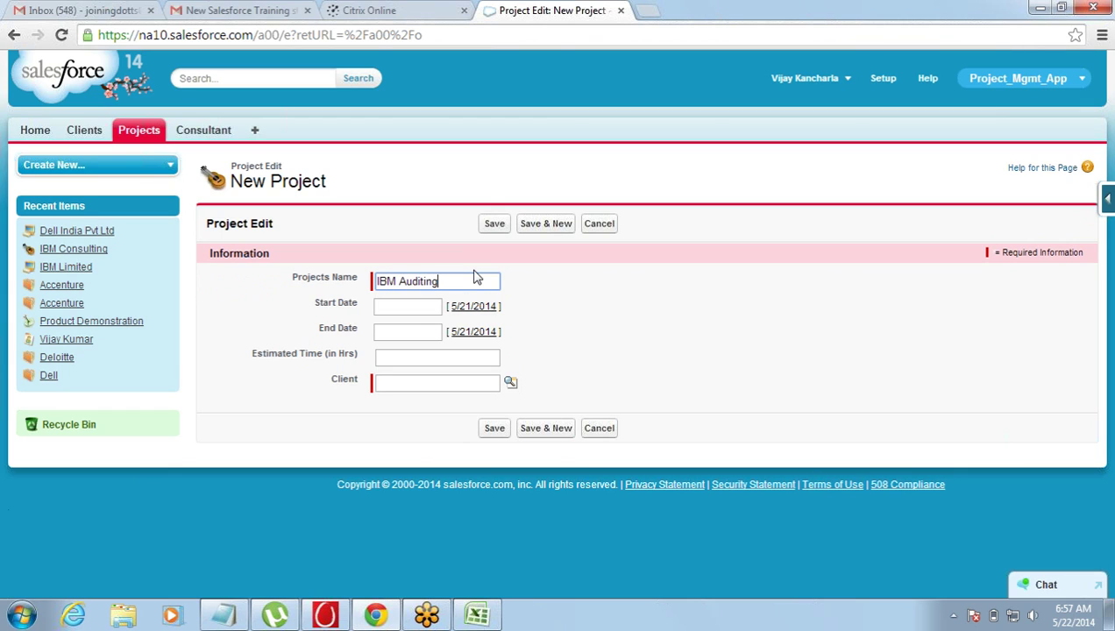
key(Tab)
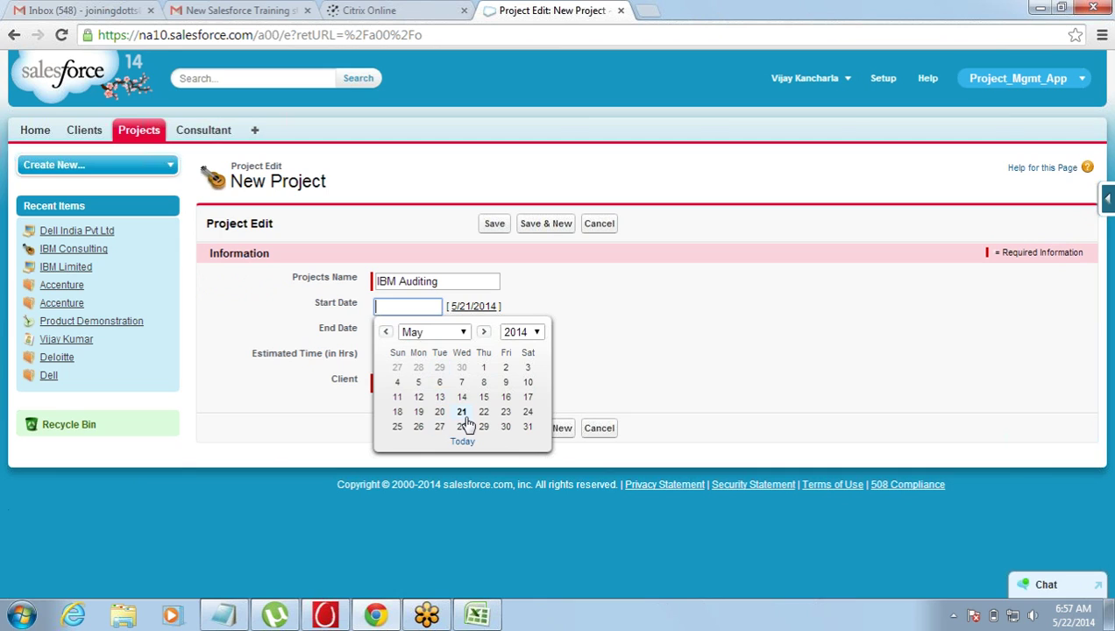
click(506, 427)
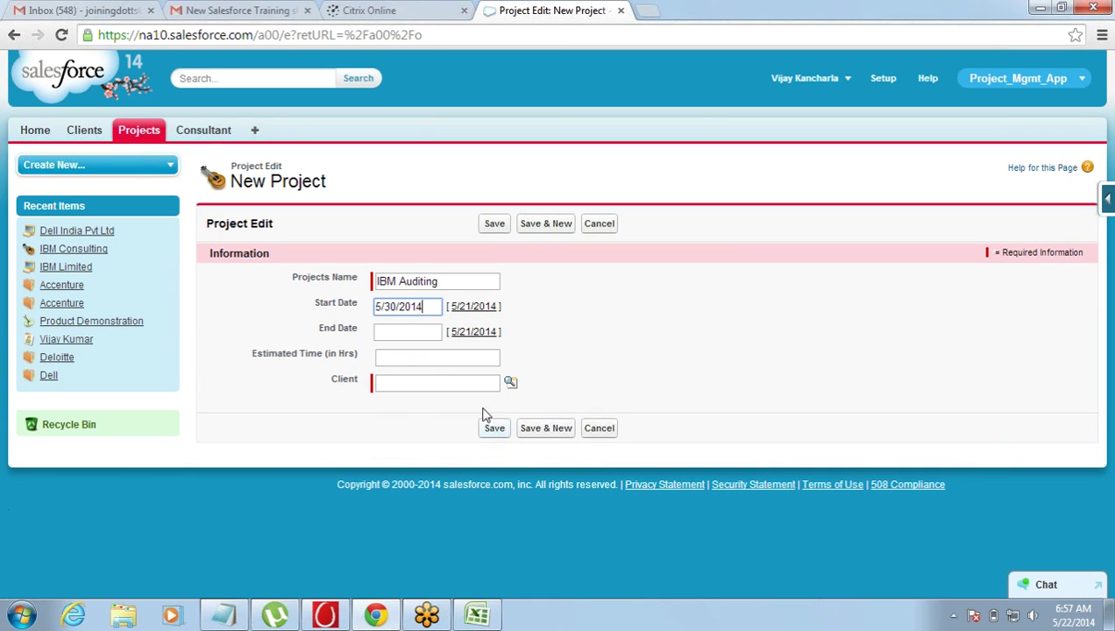
- Set end date 6/25/2014, 20 hours, client Dell India Pvt Ltd, and save the project
click(420, 329)
click(462, 467)
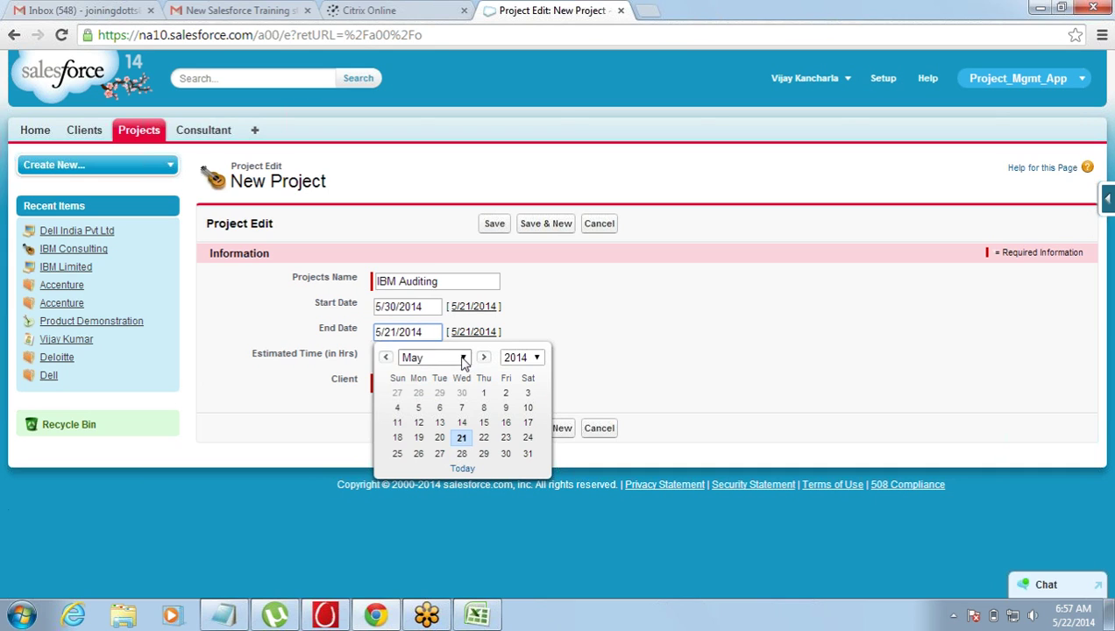
click(462, 357)
click(461, 438)
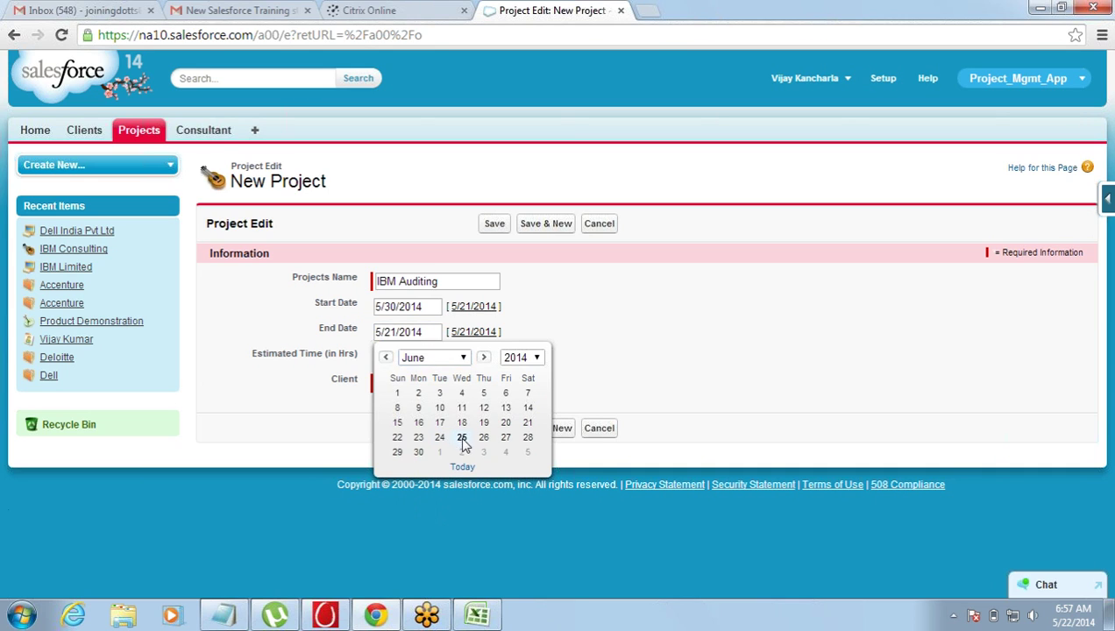
click(461, 437)
click(449, 359)
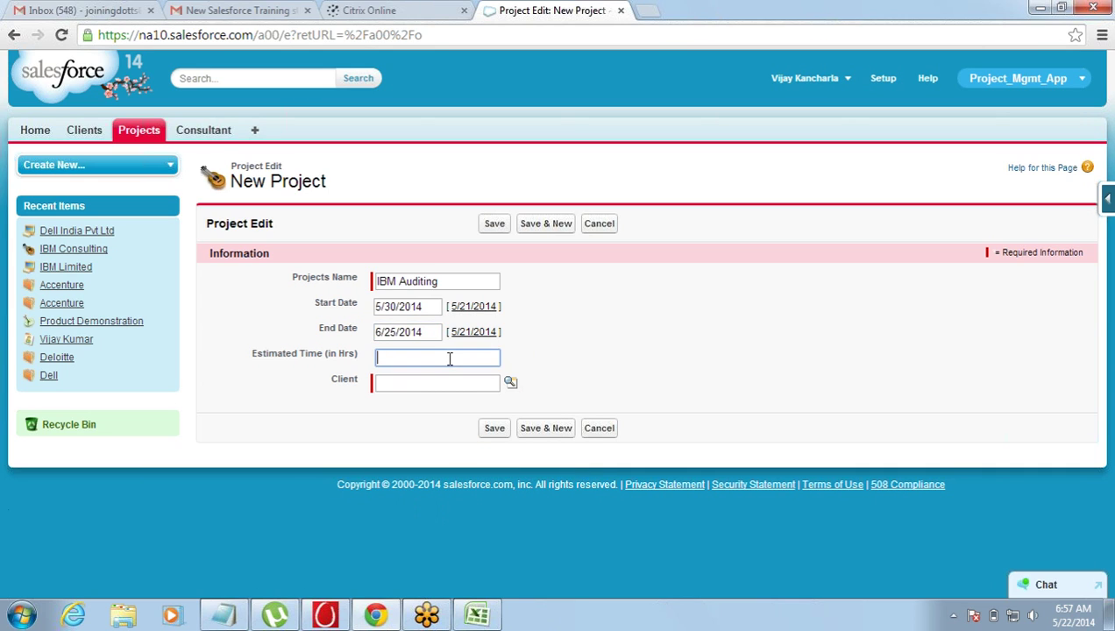
click(510, 383)
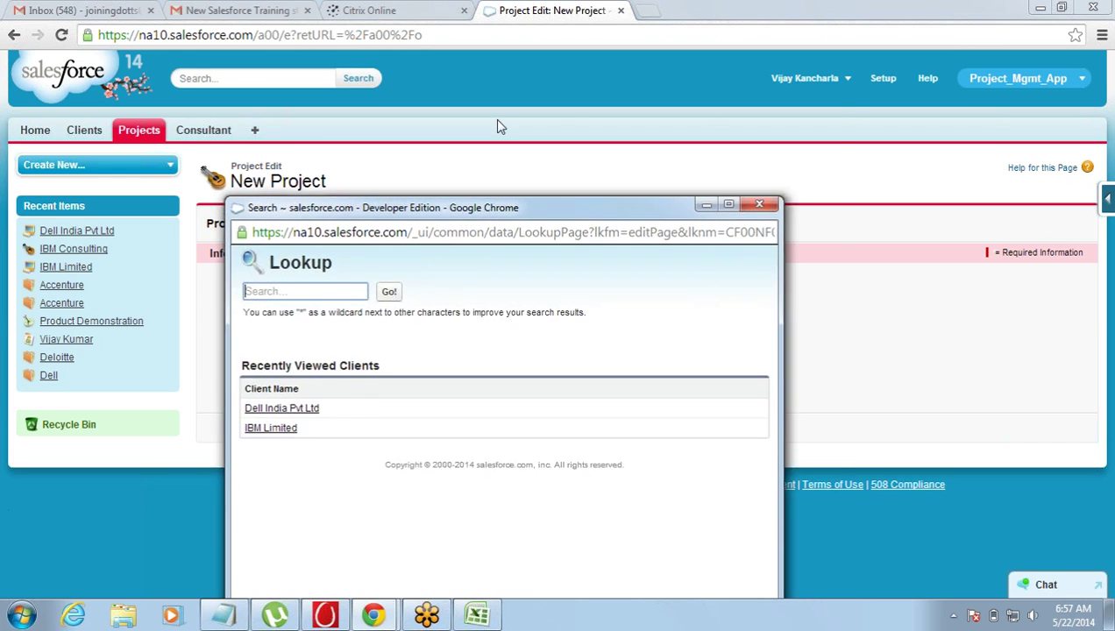
click(318, 278)
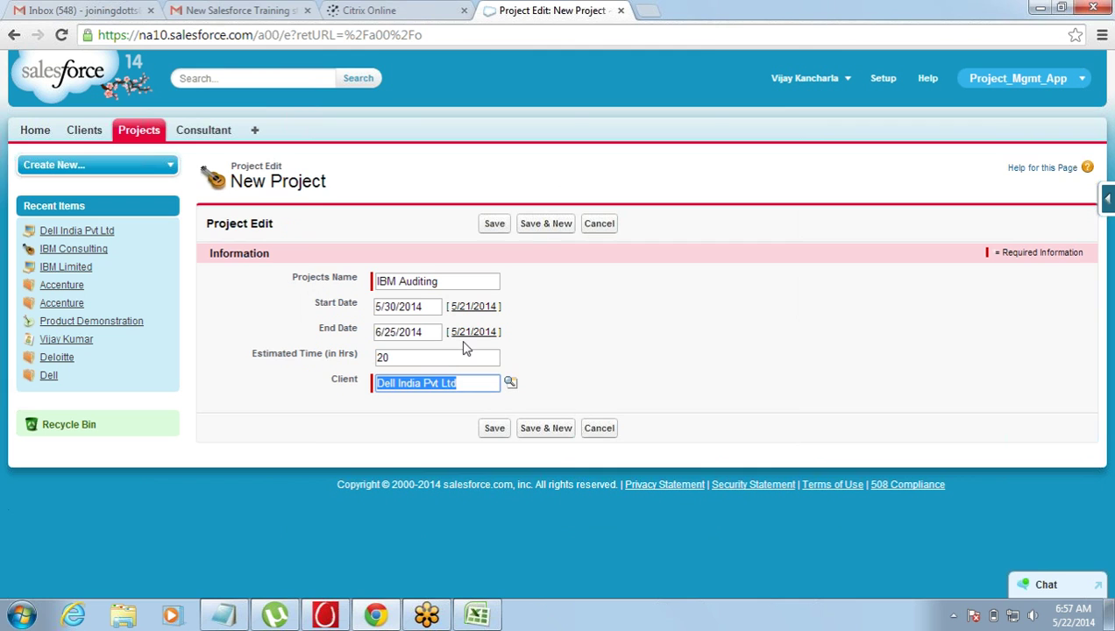
click(618, 343)
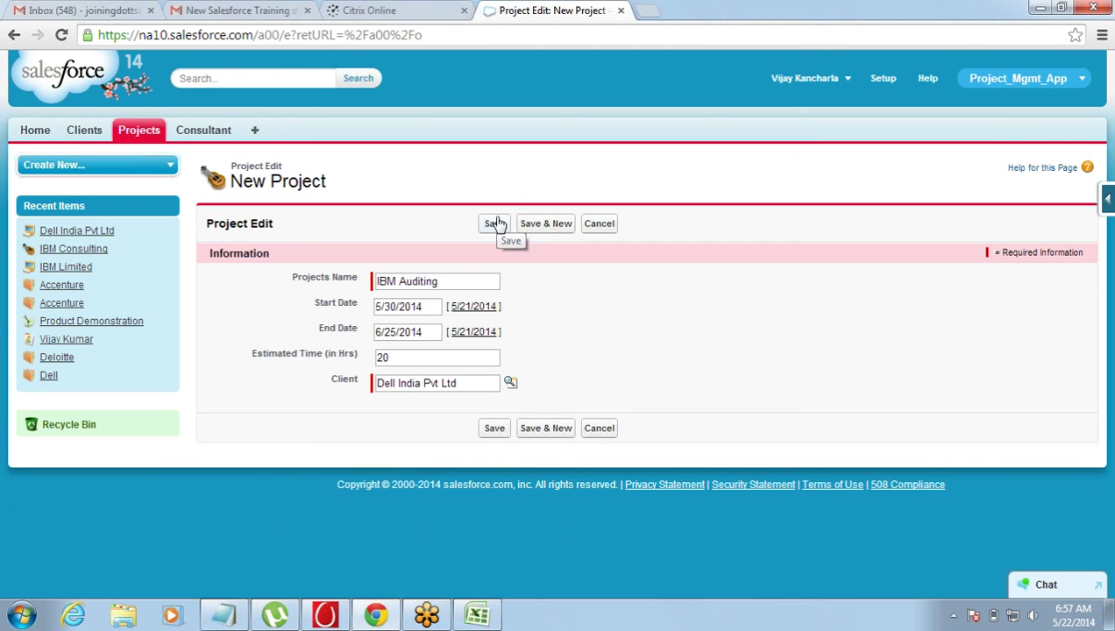
click(496, 224)
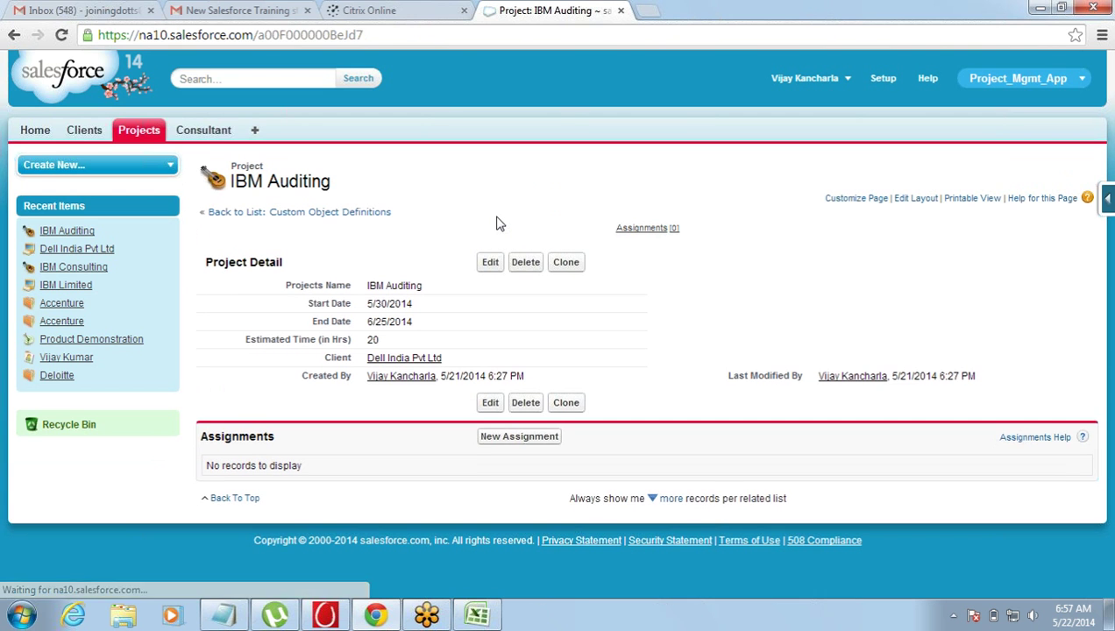
click(140, 129)
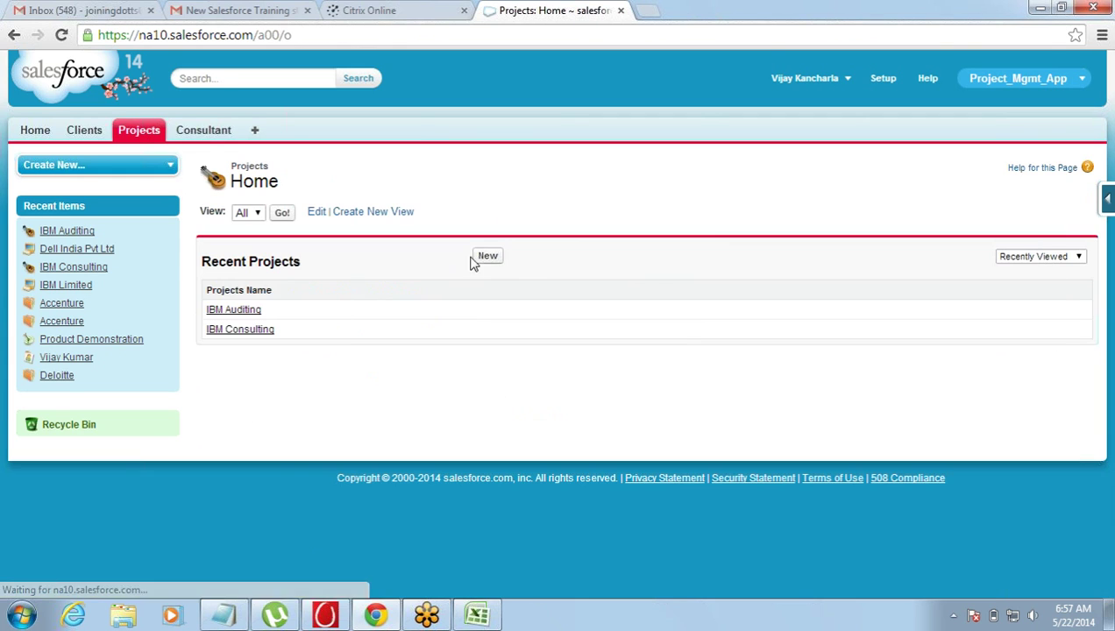
- Start project Dell Consulting with dates 5/22/2014 to 5/24/2014
click(486, 256)
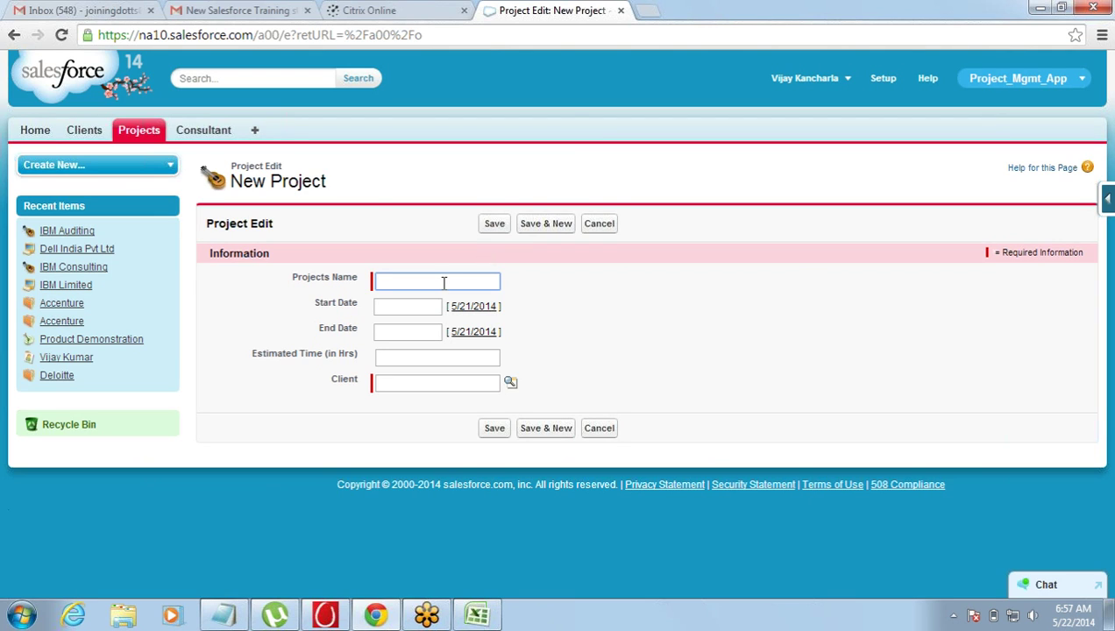
text(Dell)
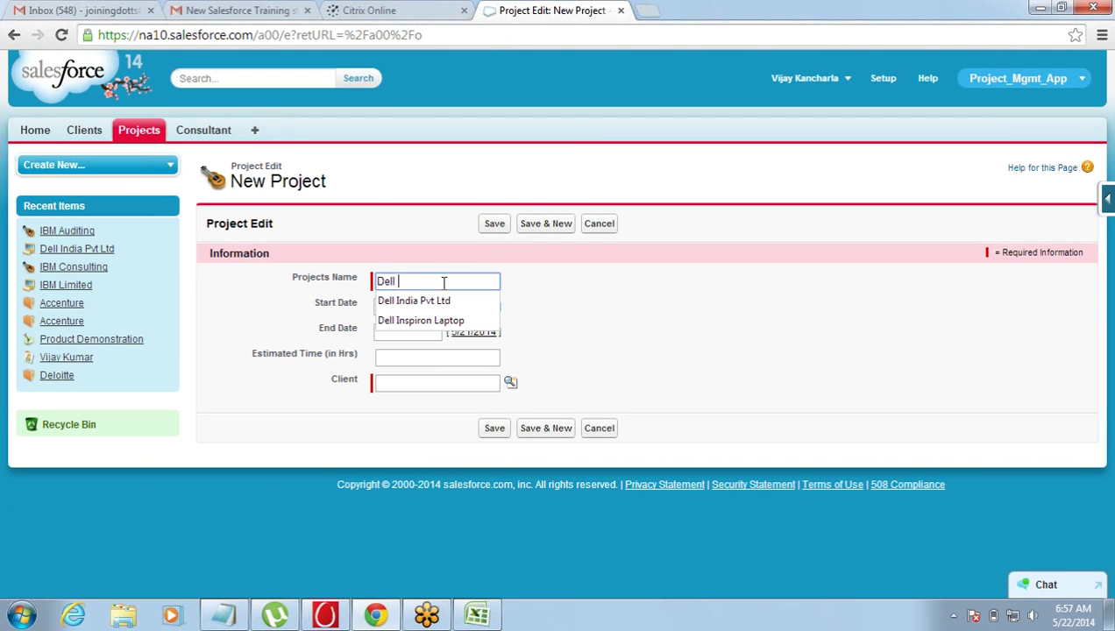
text( Consultin)
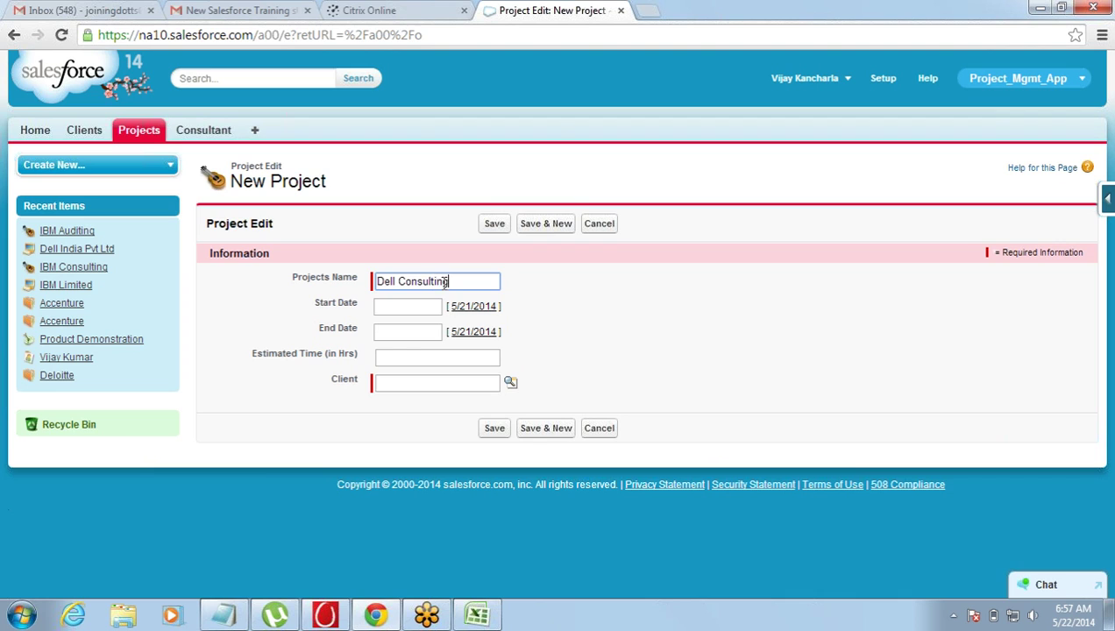
text(g)
key(Tab)
click(465, 407)
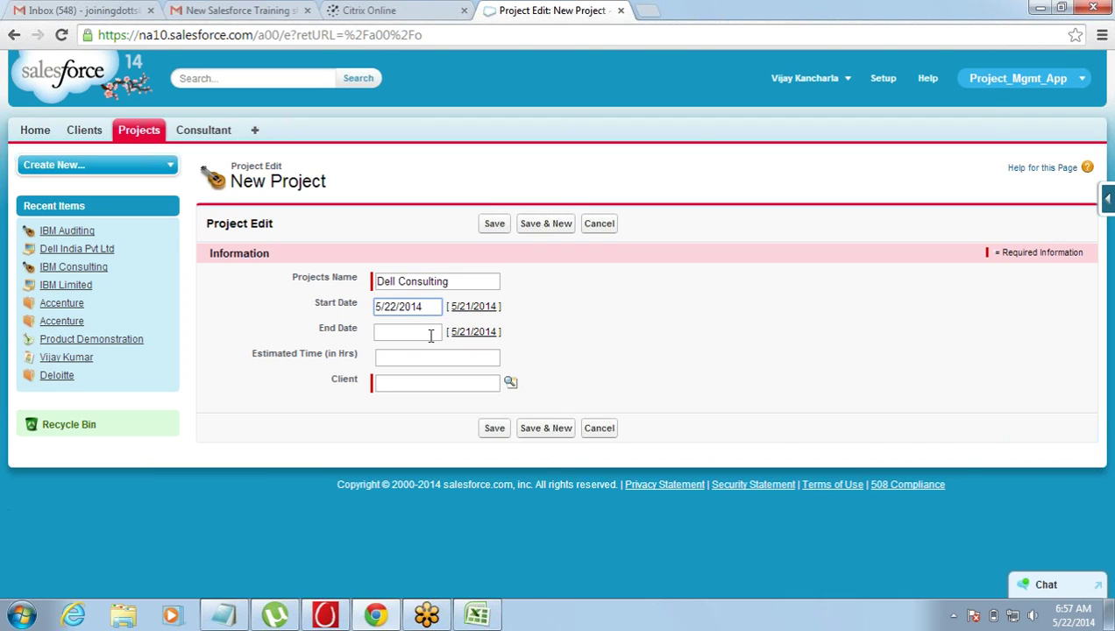
click(430, 335)
click(523, 440)
- Enter 40 estimated hours, choose client Dell India Pvt Ltd, and Save & New
click(453, 356)
text(40)
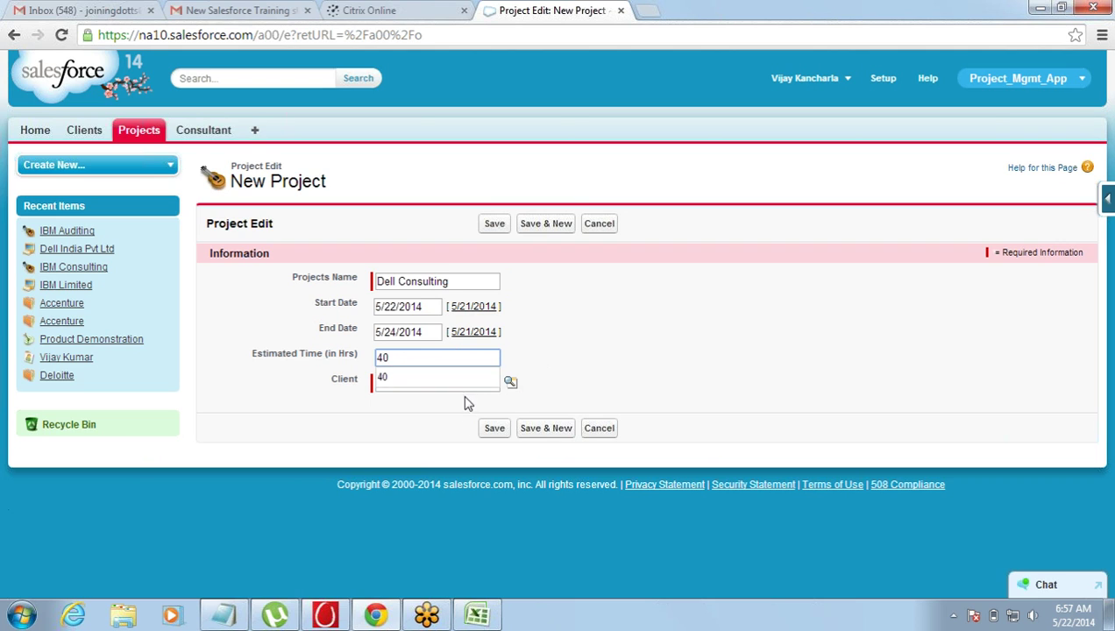
click(462, 382)
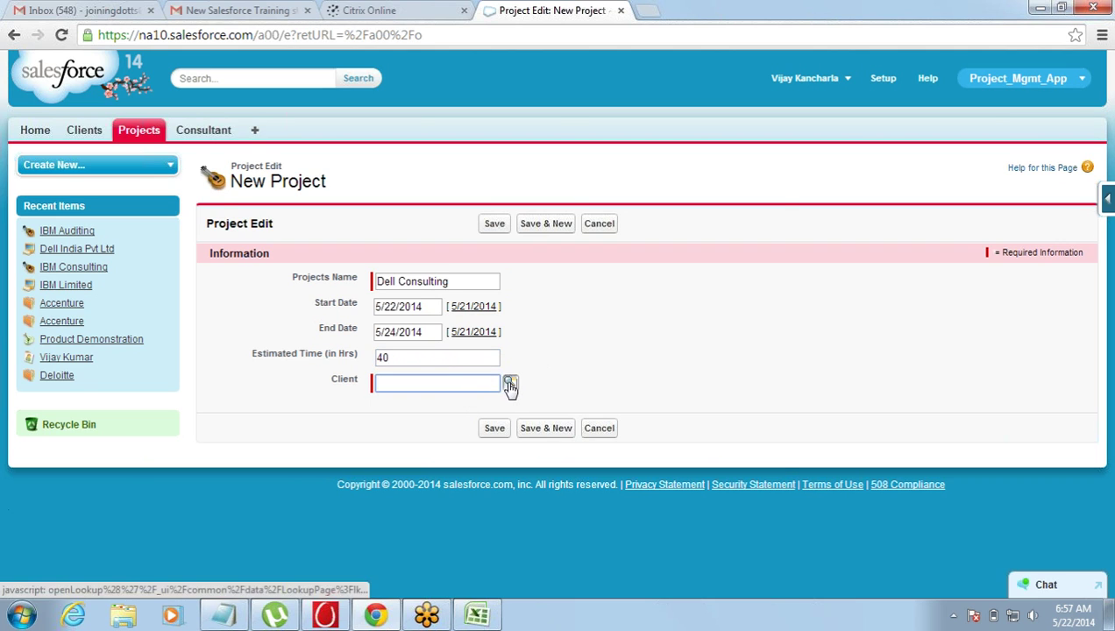
click(510, 382)
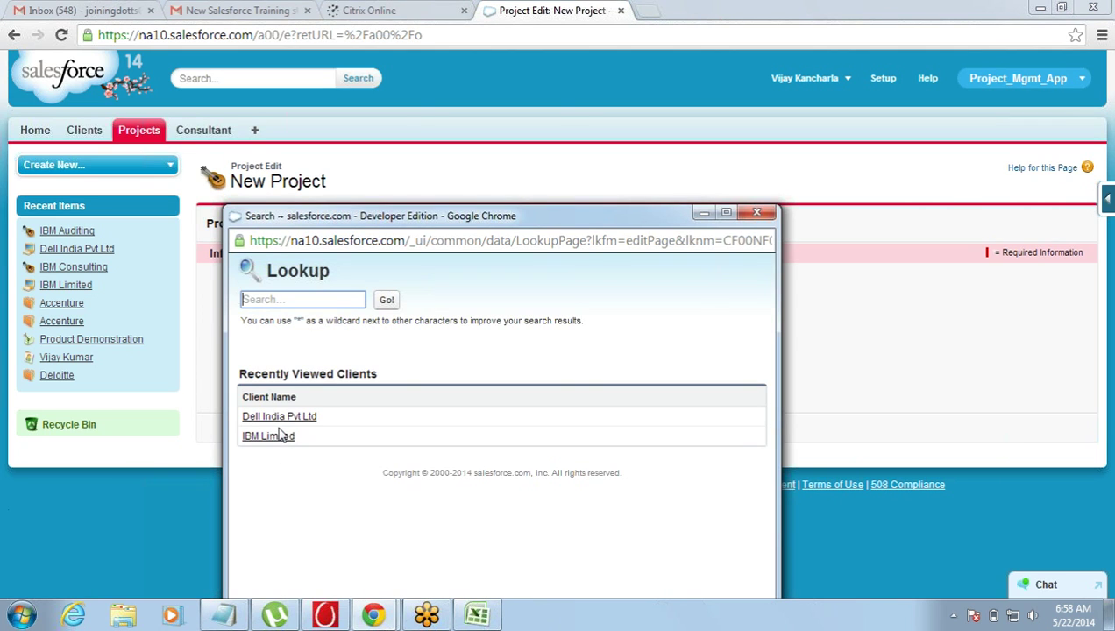
click(279, 418)
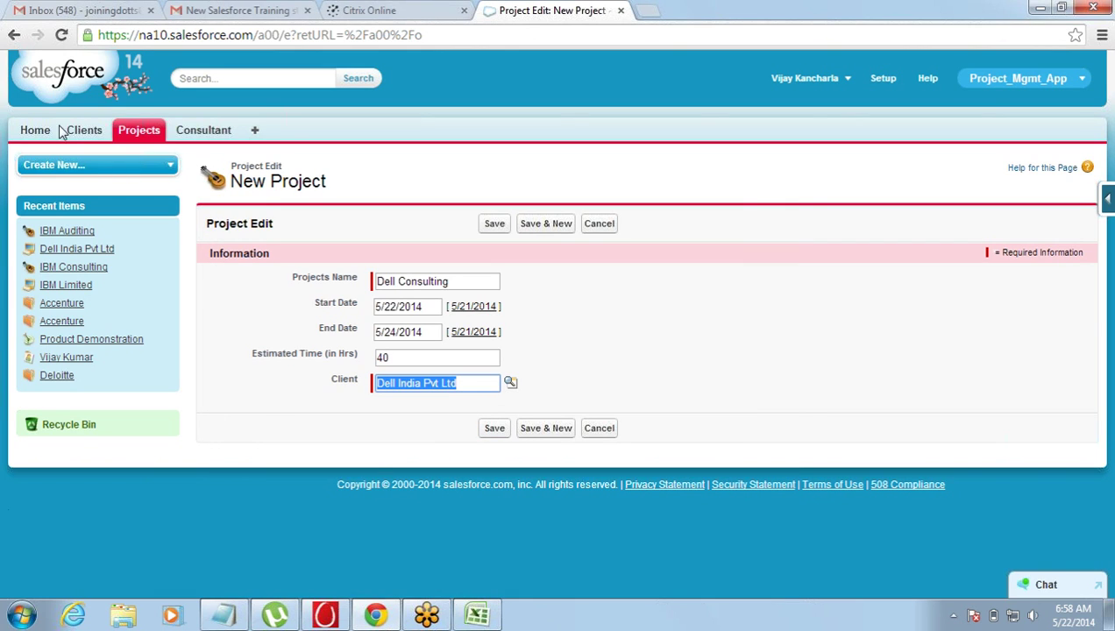
click(531, 431)
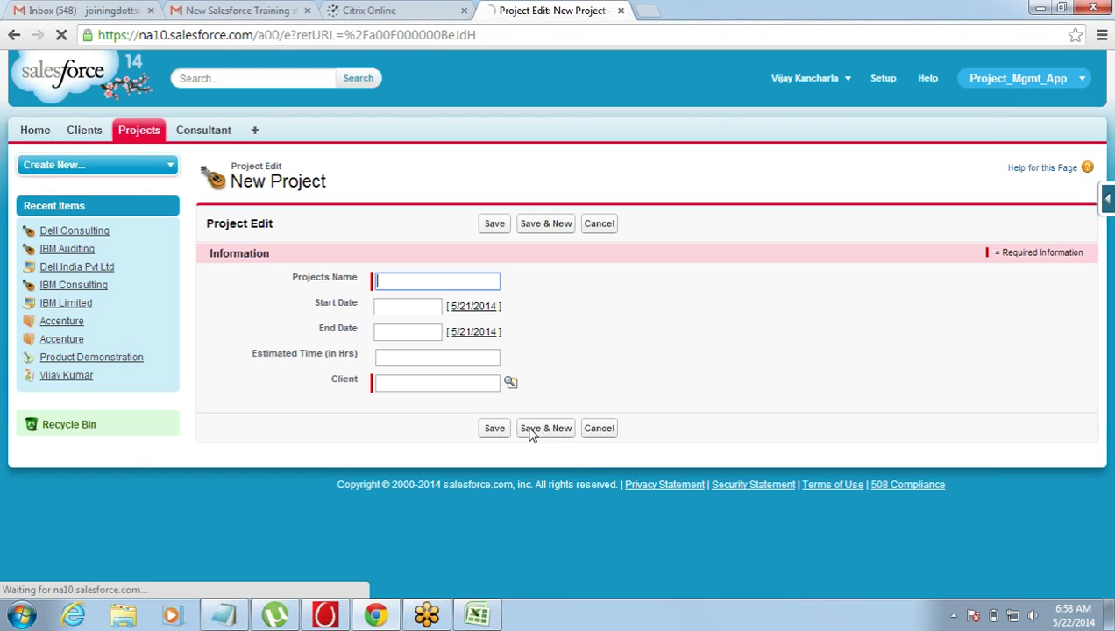
- Name the new project Dell Audits with dates 5/29/2014 to 8/27/2014
click(484, 385)
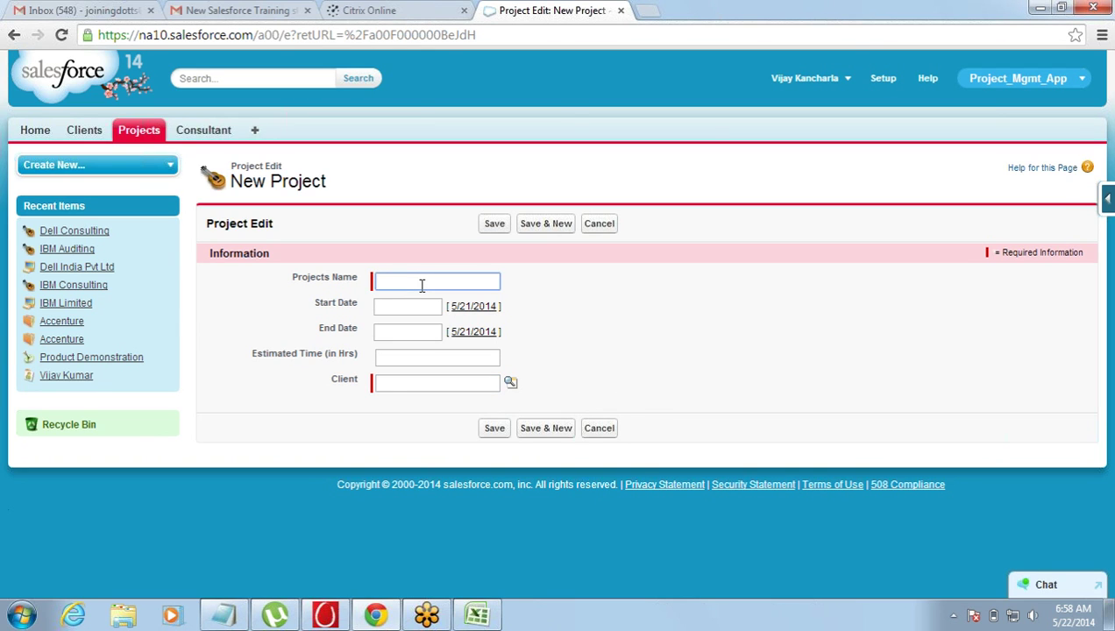
text(Dell Audits)
click(410, 309)
click(487, 427)
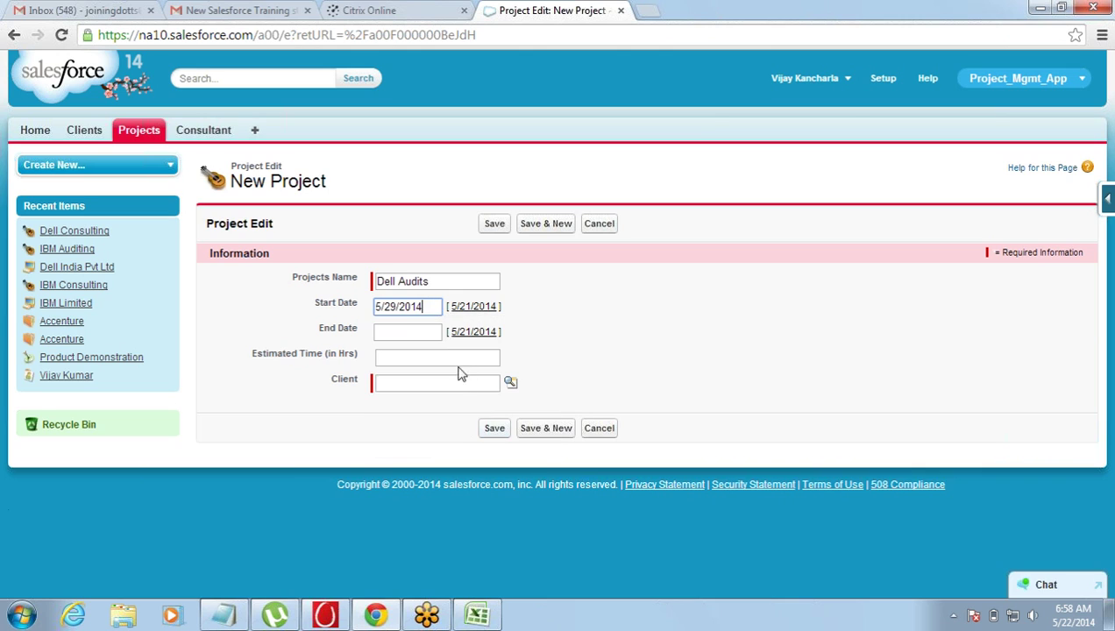
click(432, 333)
click(462, 359)
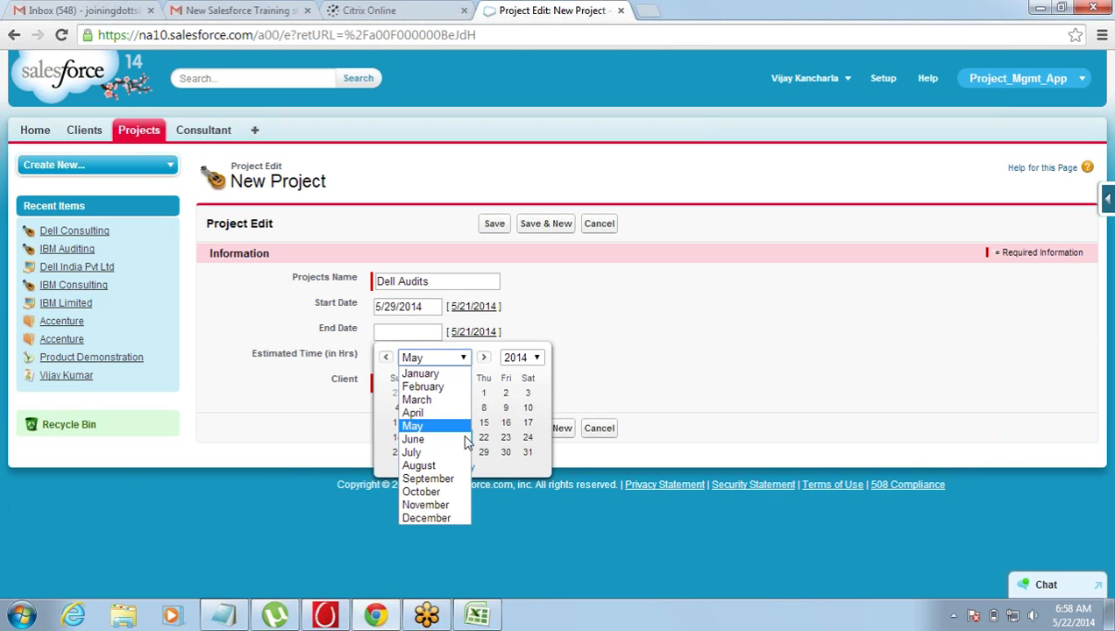
click(464, 467)
click(464, 451)
- Enter 300 hours, choose client Dell India Pvt Ltd, save, and view the Projects list
click(448, 357)
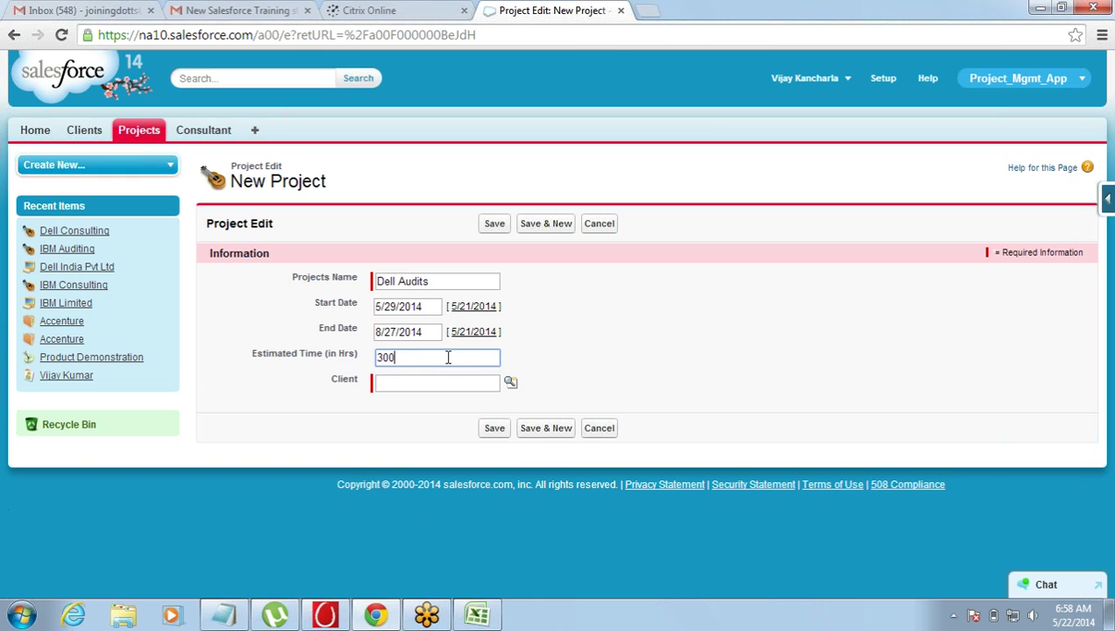
click(445, 385)
click(510, 383)
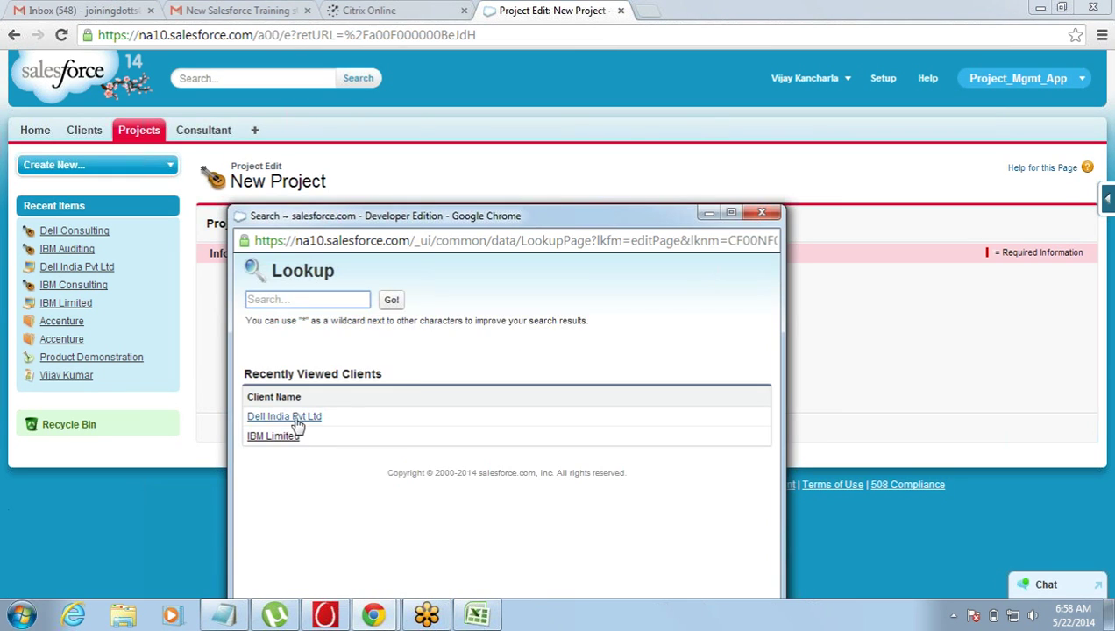
click(293, 416)
click(499, 429)
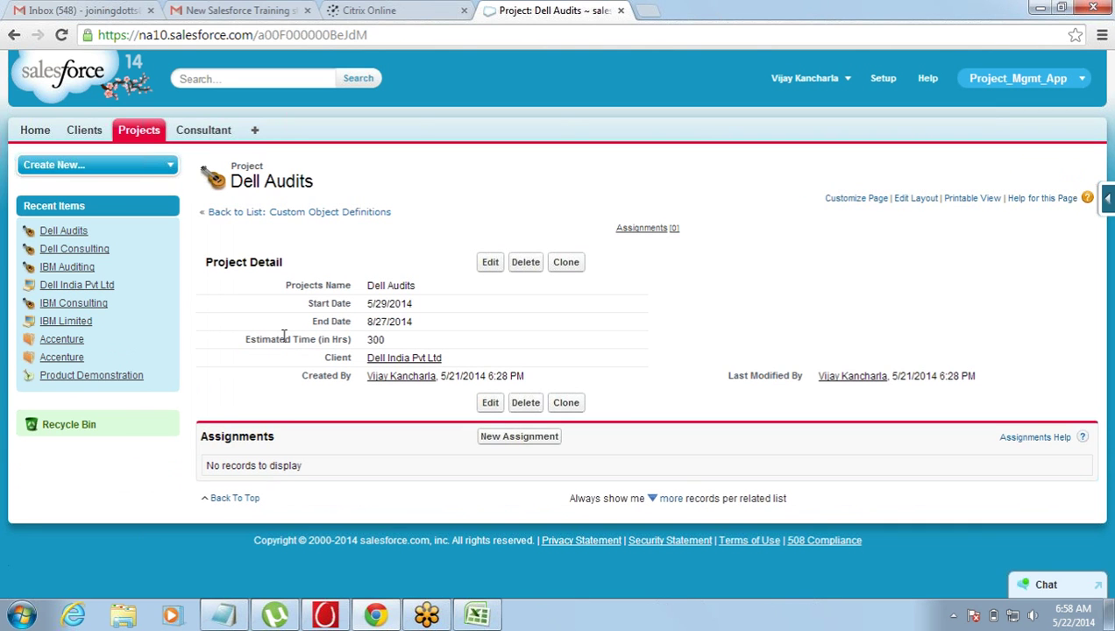
click(140, 137)
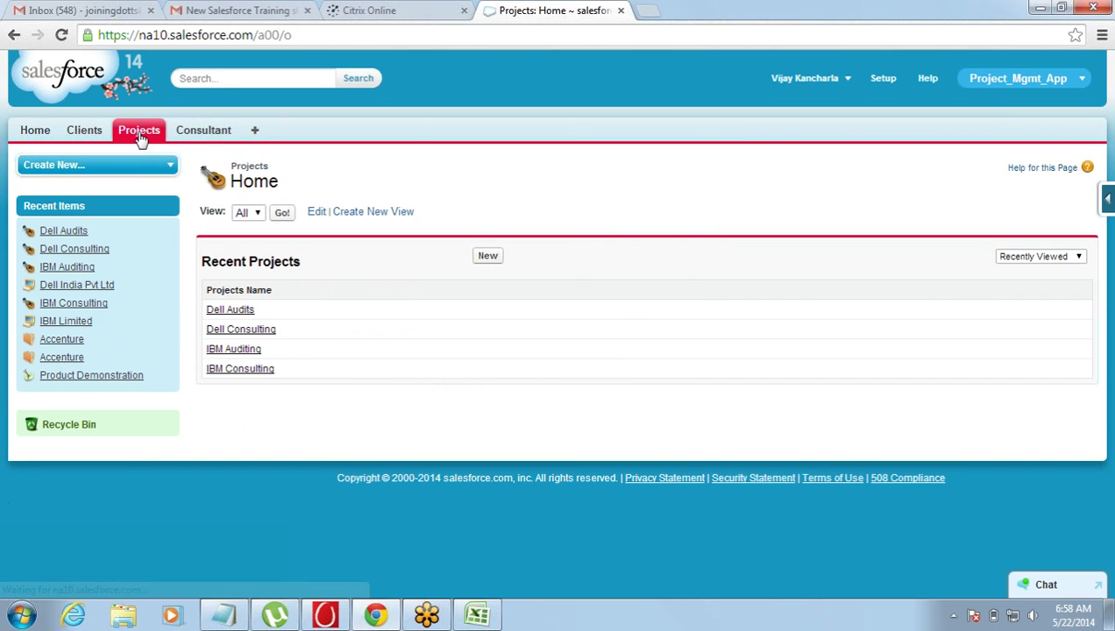
- Create the first two consultant records, each with a name and phone number
click(207, 136)
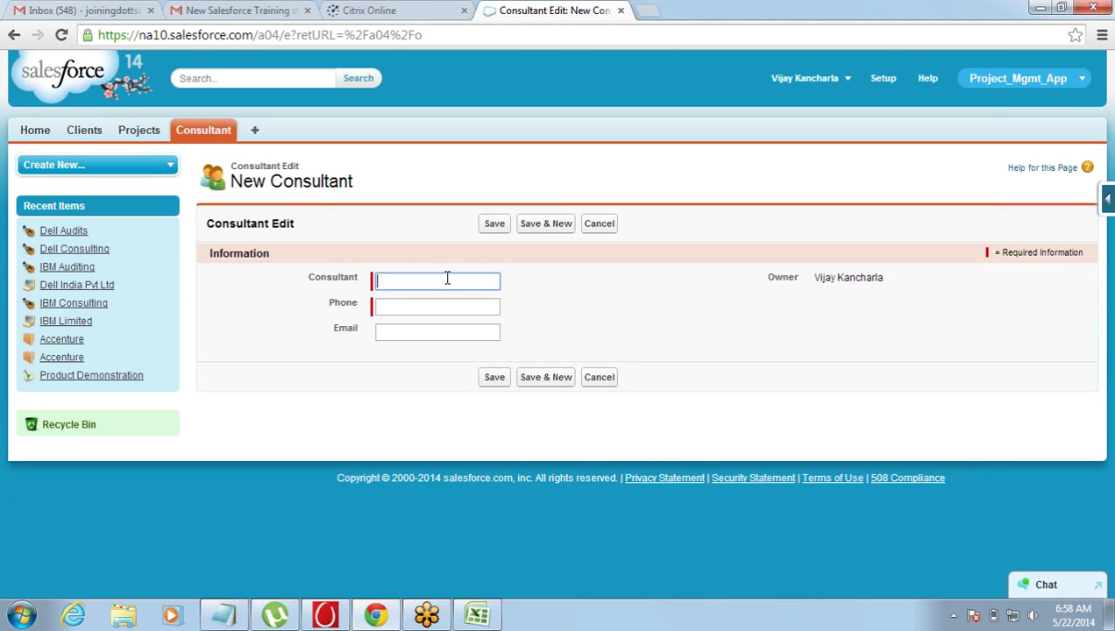
text(Sakthi)
click(435, 308)
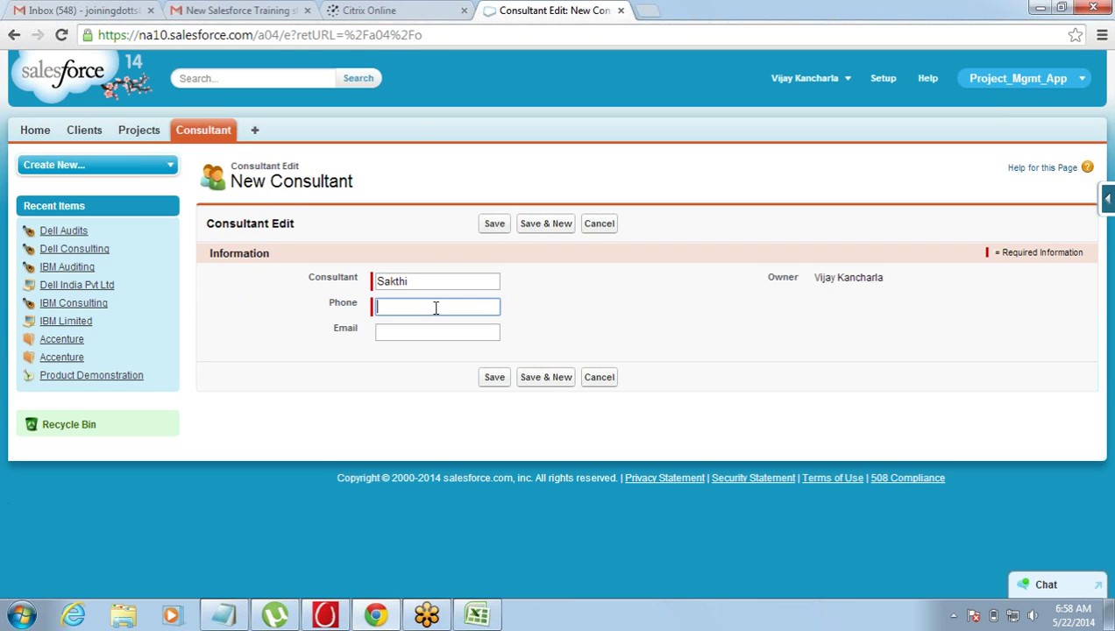
click(546, 224)
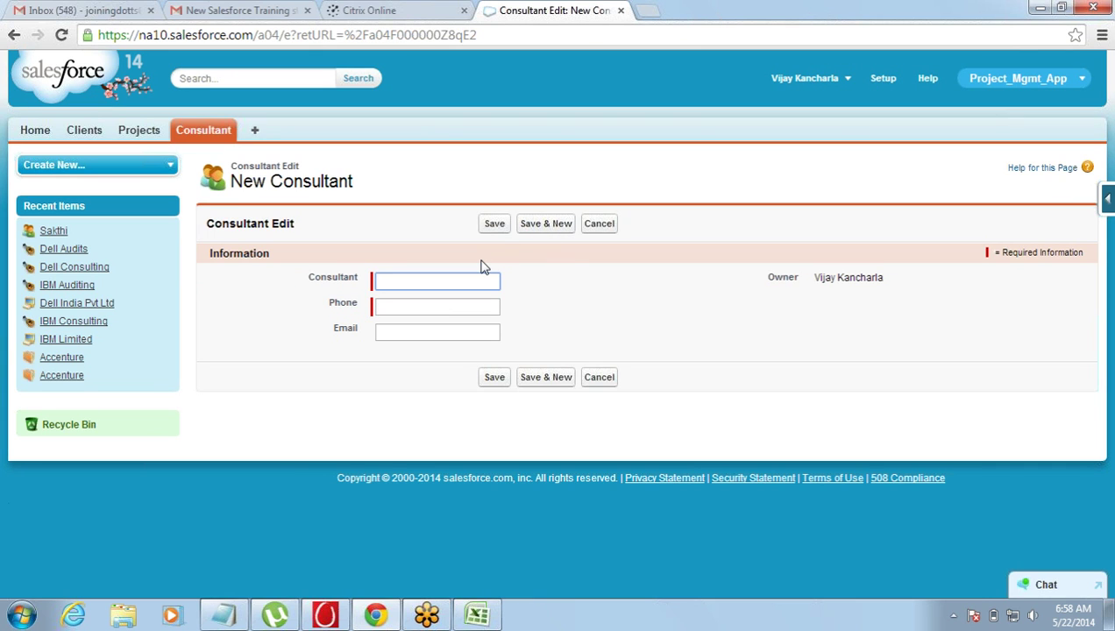
text(Vijay)
key(Tab)
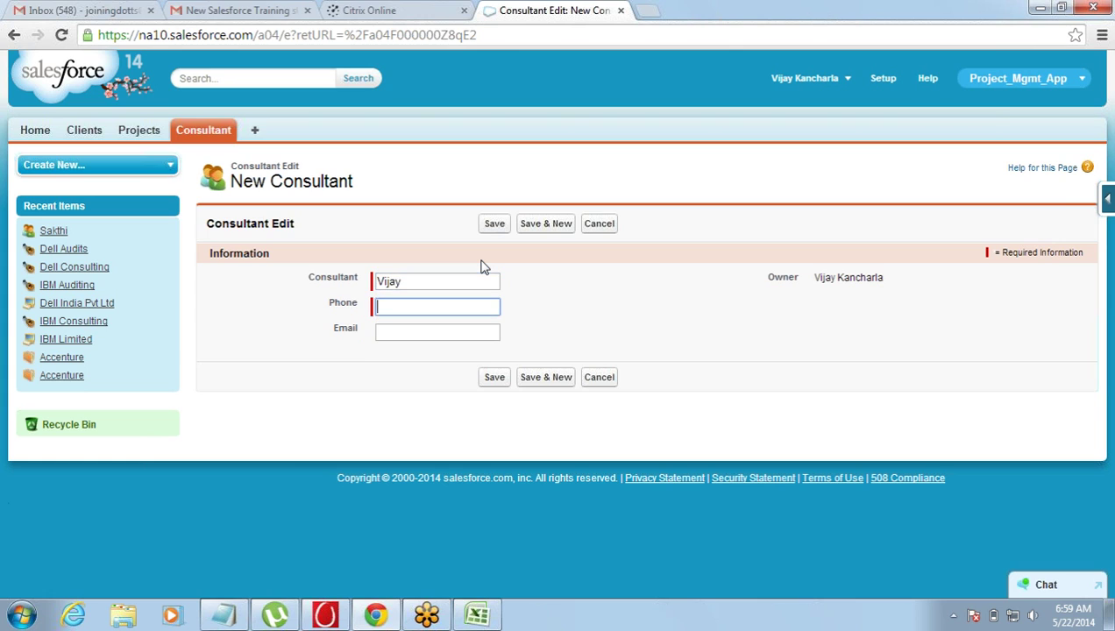
click(538, 226)
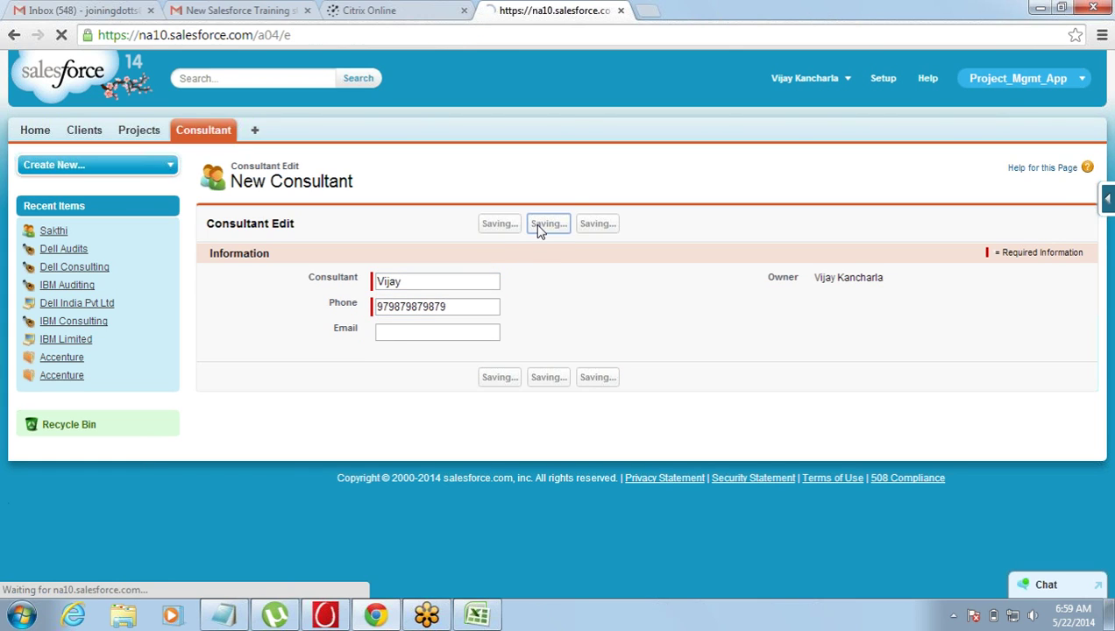
- Add the remaining two consultants with phone numbers and return to the Consultant list
text(Rajesh)
key(Tab)
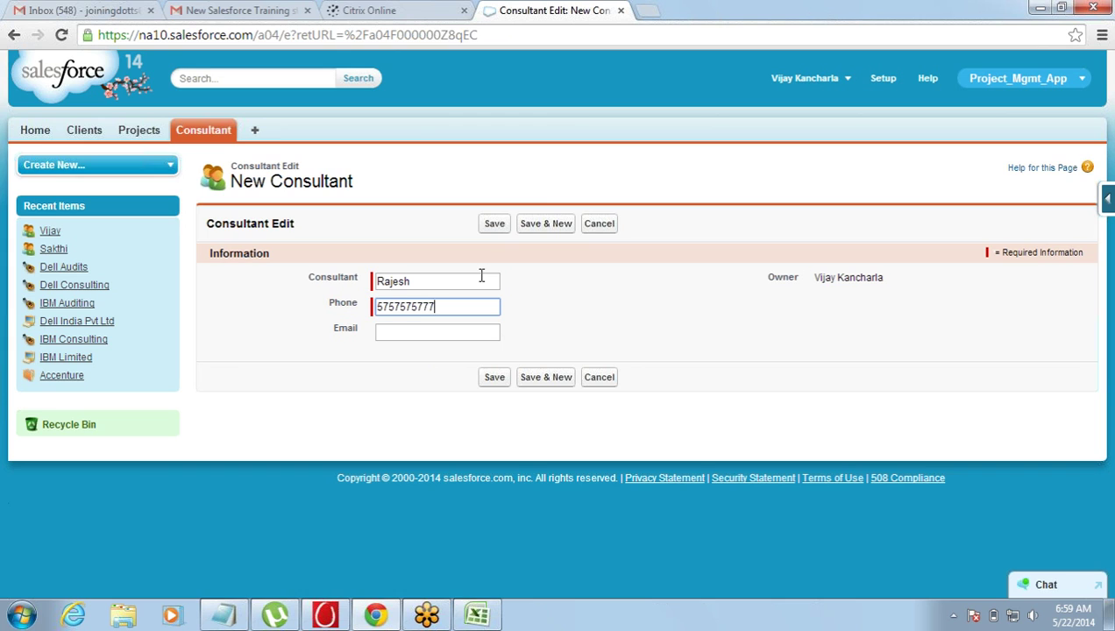
click(538, 222)
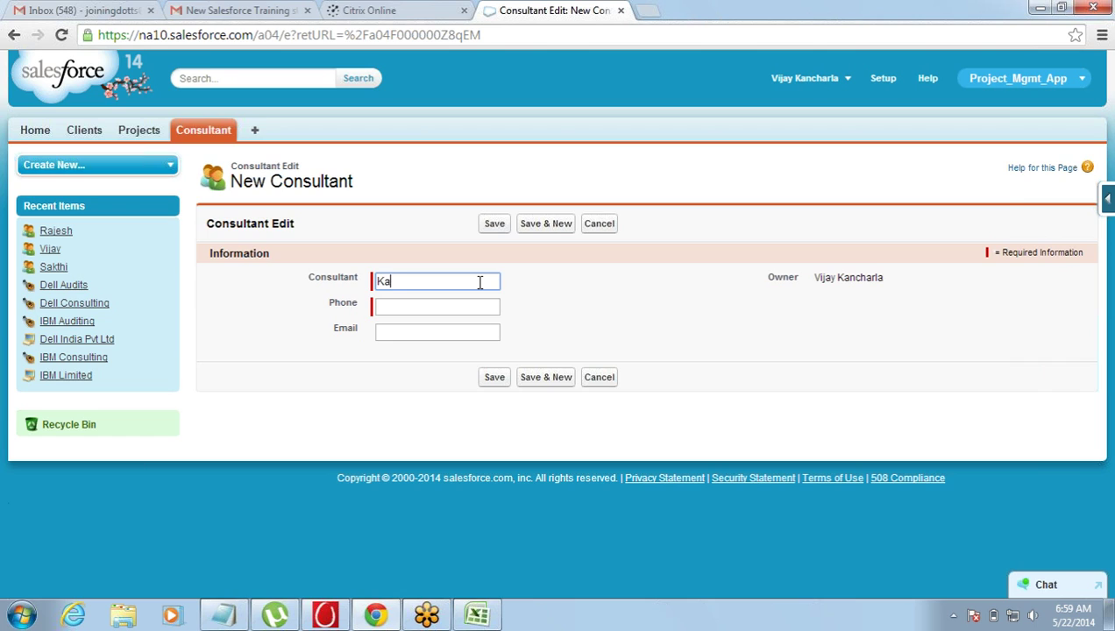
key(Tab)
text(7686876)
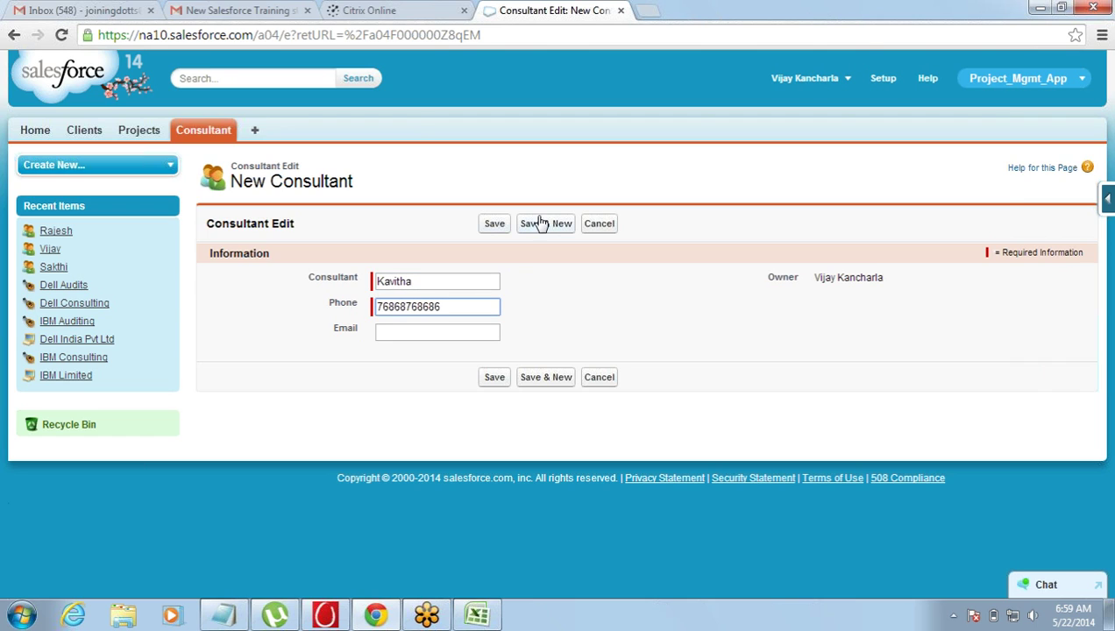
click(540, 223)
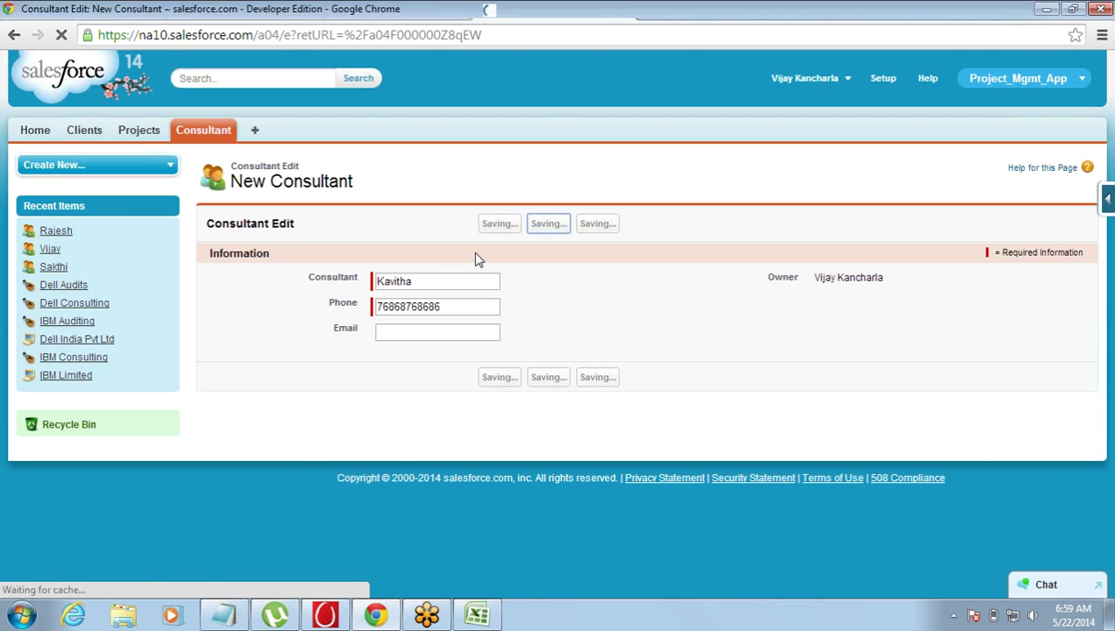
click(201, 130)
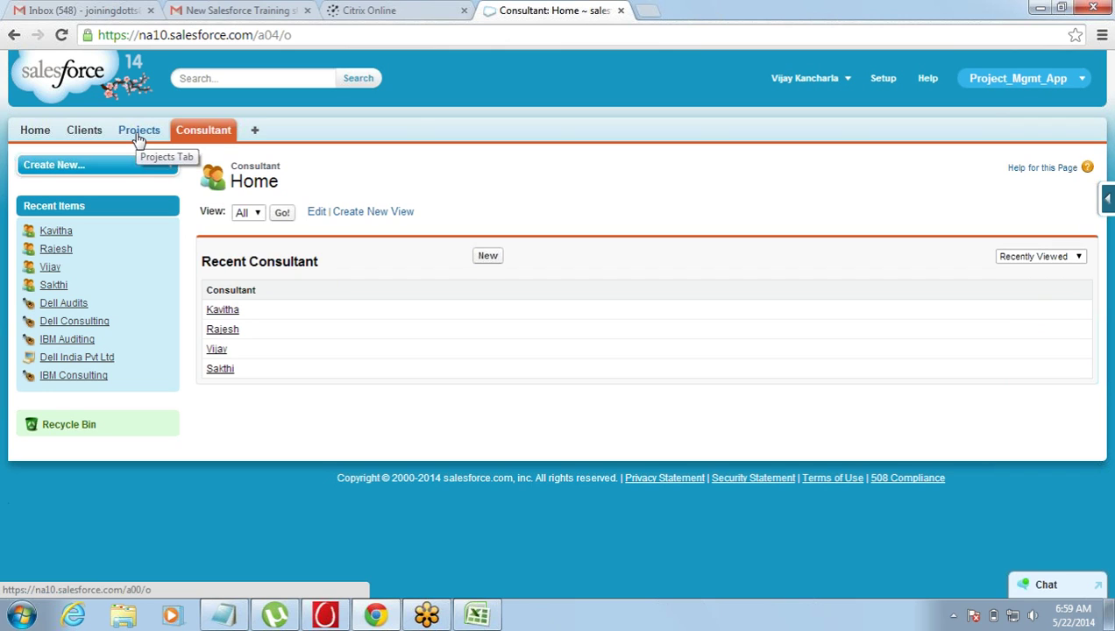
- Open the newest consultant's record and try inline-editing its Consultant name field
click(217, 313)
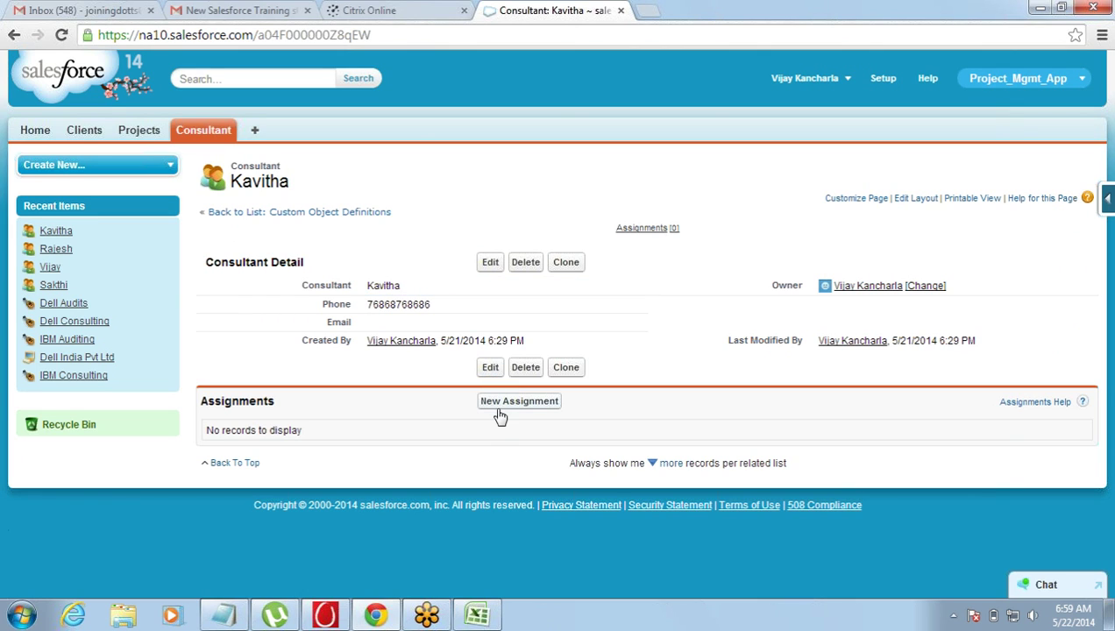
double_click(378, 286)
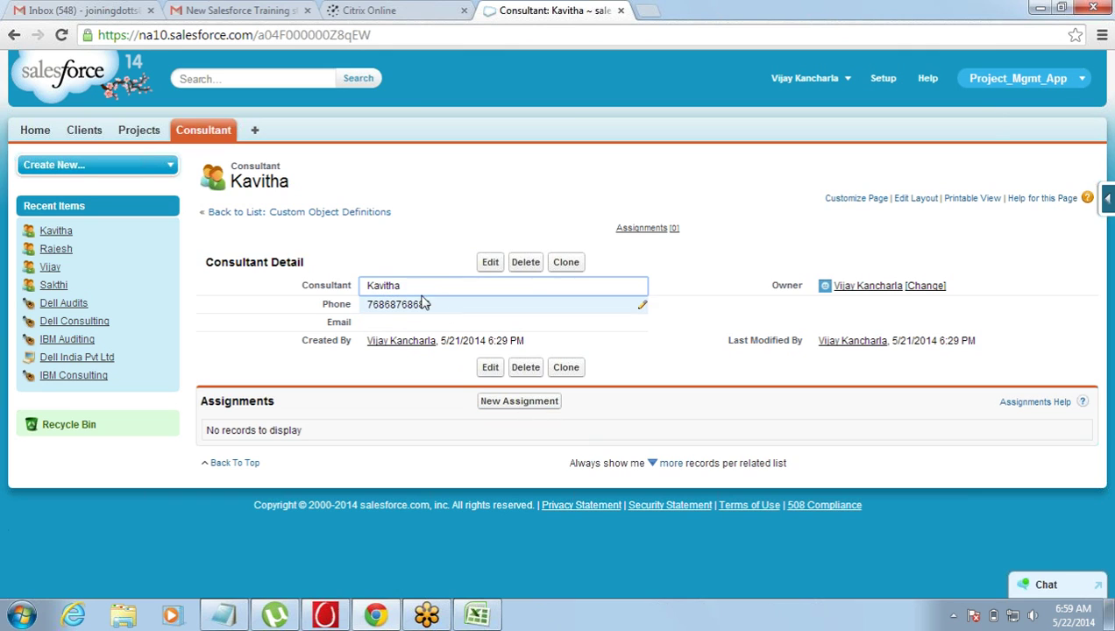
click(391, 296)
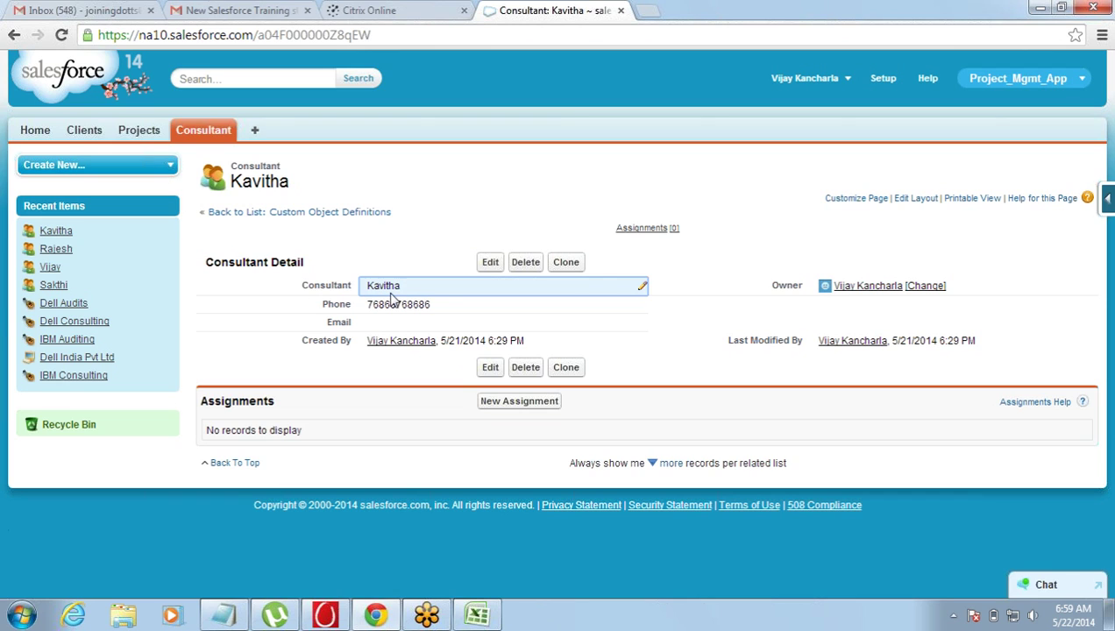
double_click(413, 287)
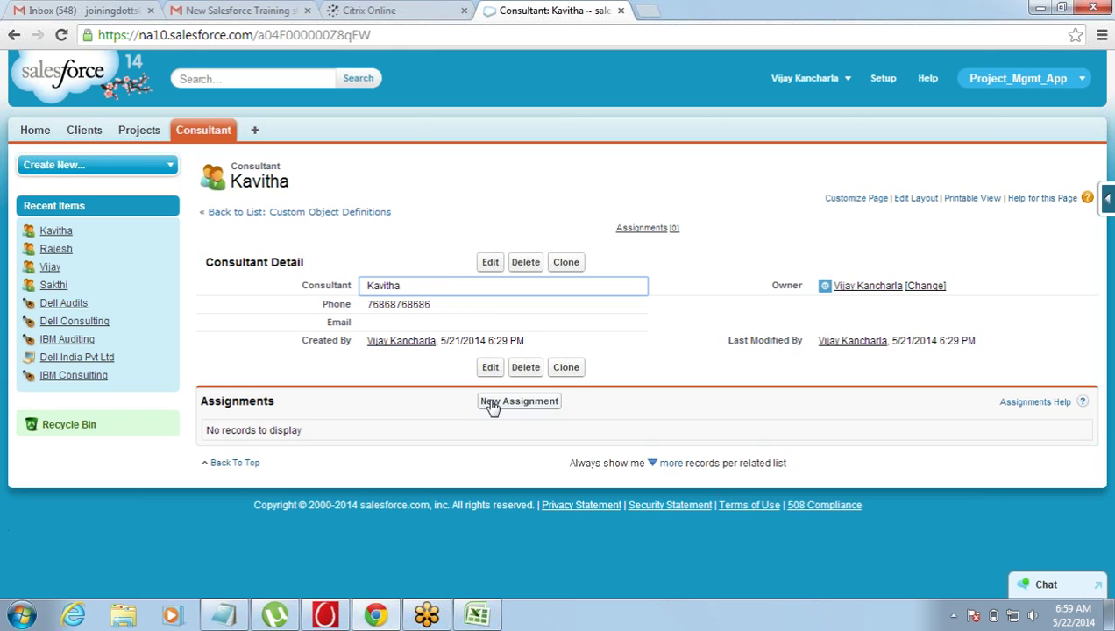
- Save a new assignment linking the consultant to the Dell Audits project, discarding the blank follow-up form
click(493, 405)
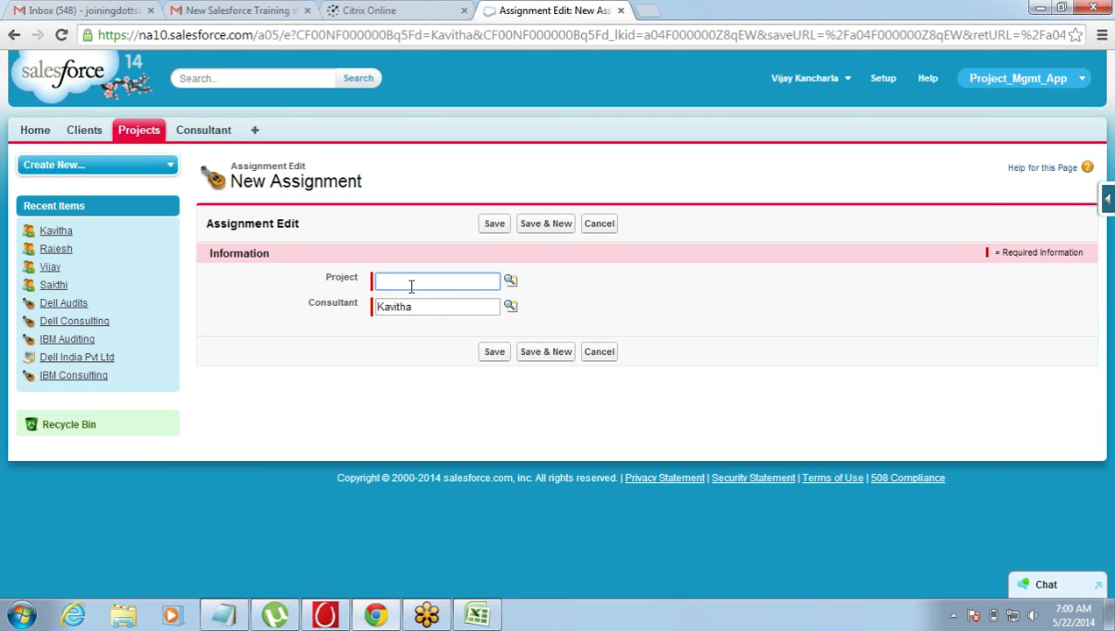
drag(326, 277, 359, 277)
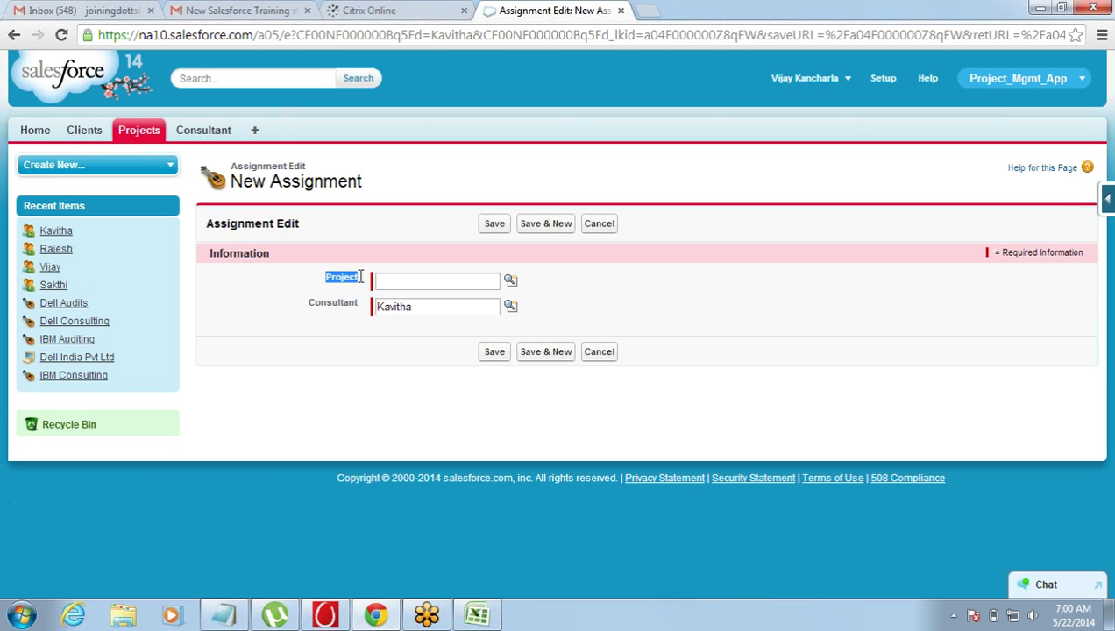
click(510, 280)
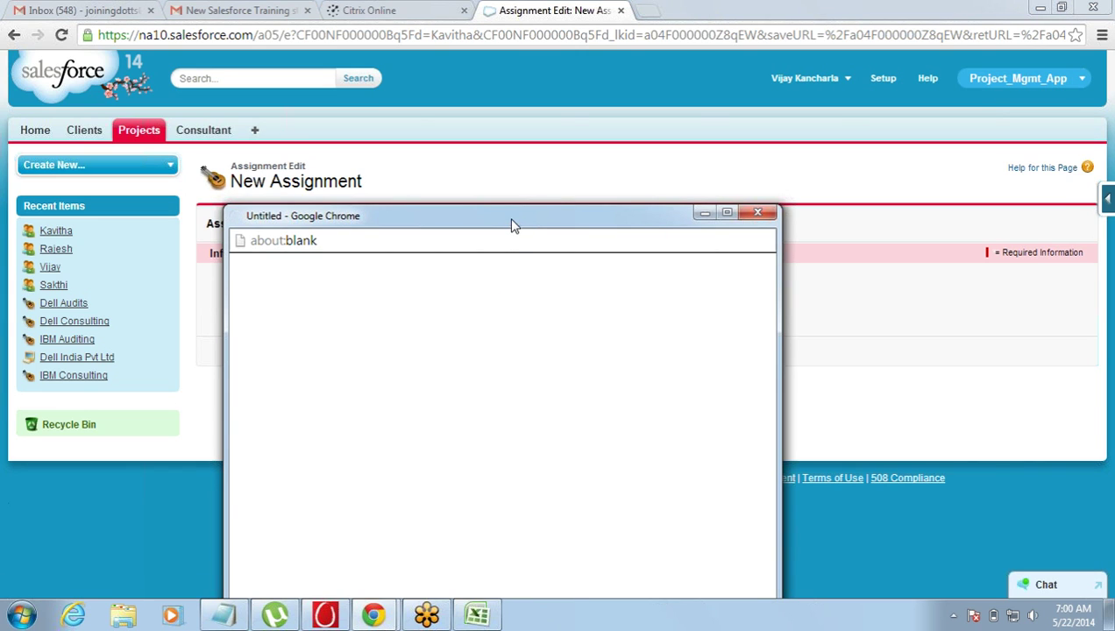
drag(512, 224, 644, 86)
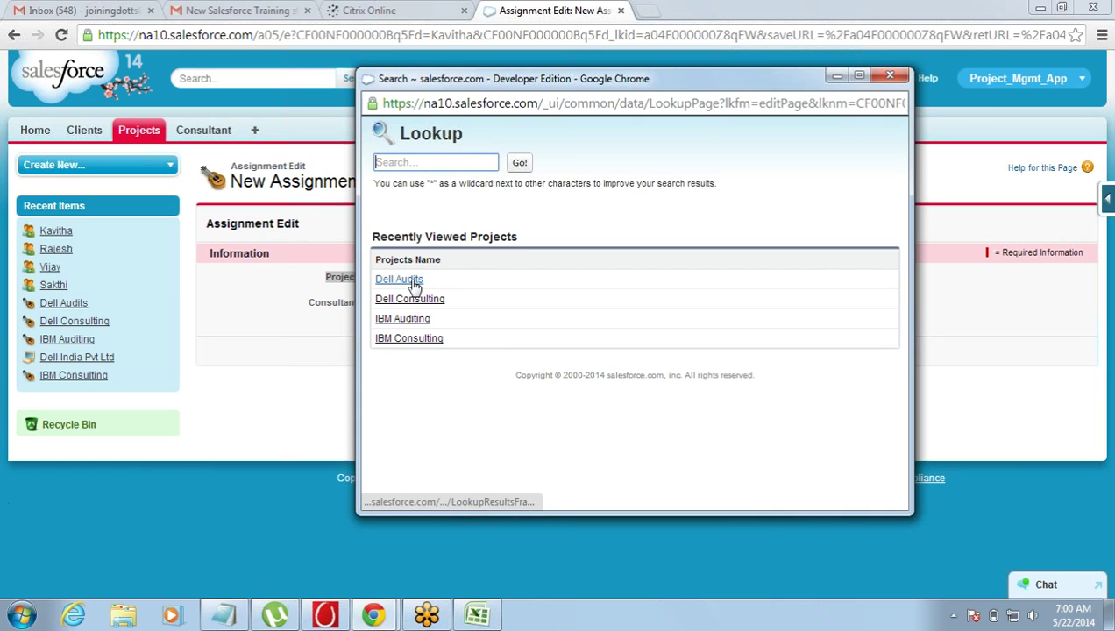
click(415, 280)
click(546, 355)
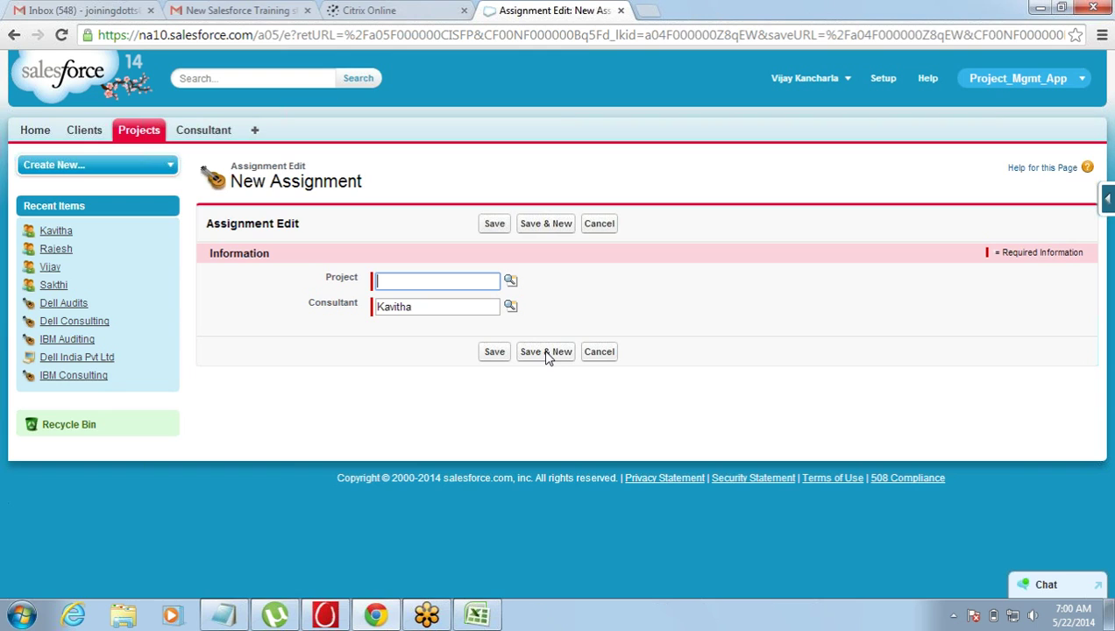
click(595, 355)
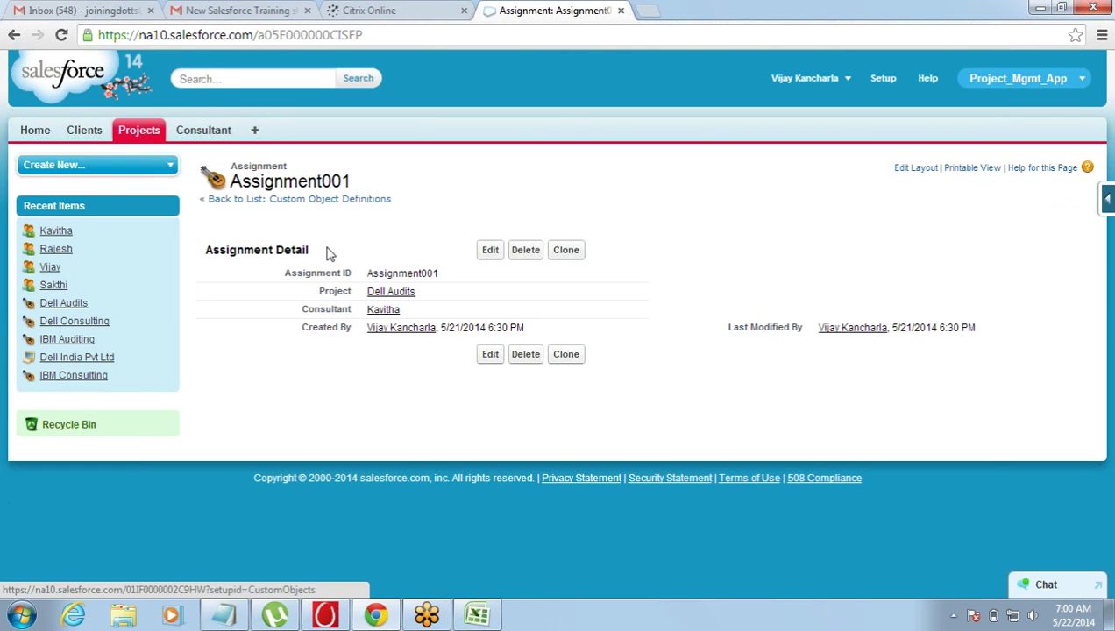
- Open Kavitha's consultant record and review Assignment001 in its Assignments list
click(205, 137)
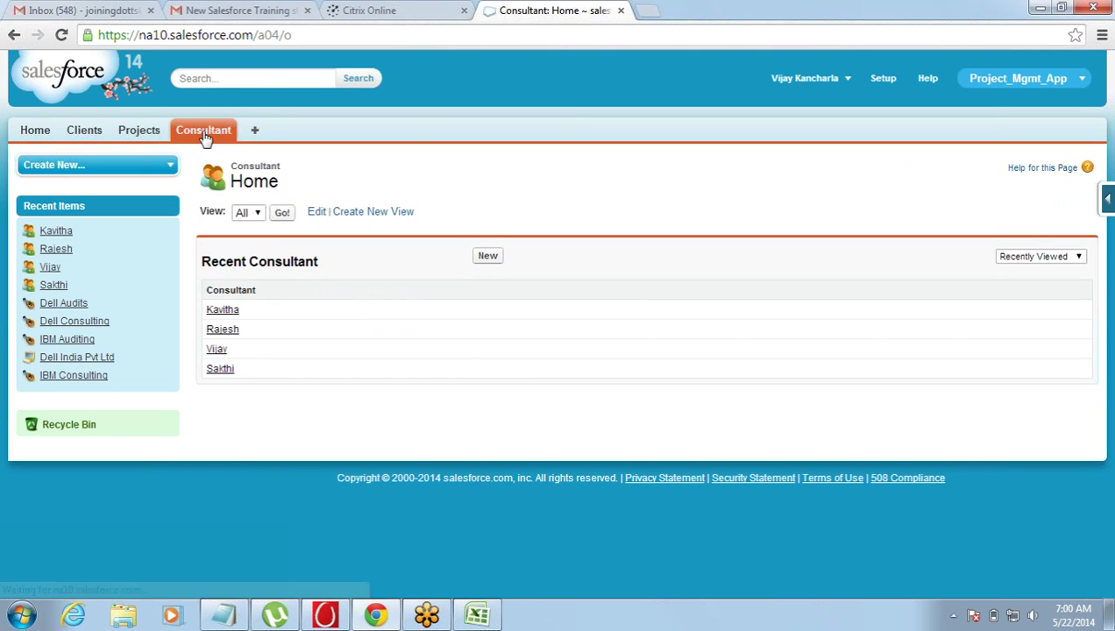
click(231, 311)
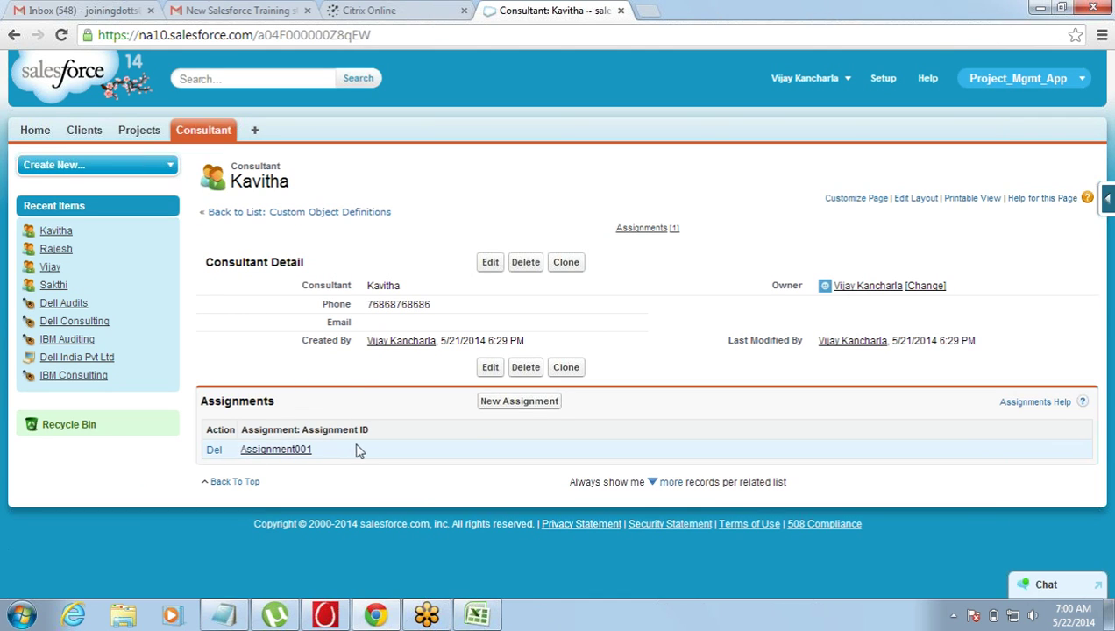
double_click(387, 287)
drag(333, 459, 235, 458)
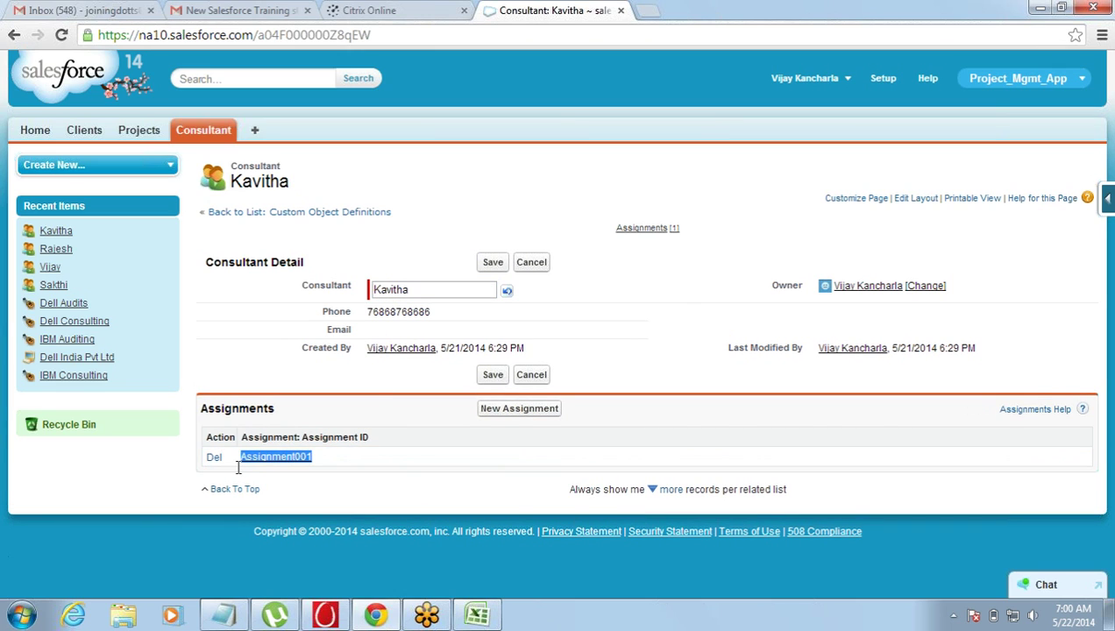
click(401, 501)
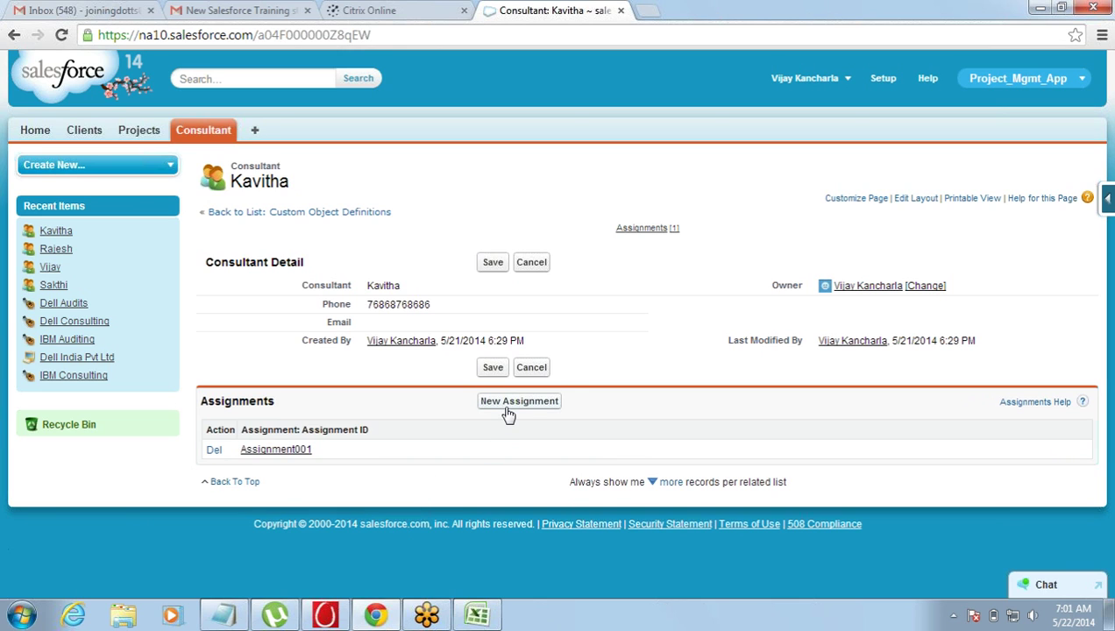
- Create a second assignment for Kavitha with project IBM Auditing and save it
click(515, 401)
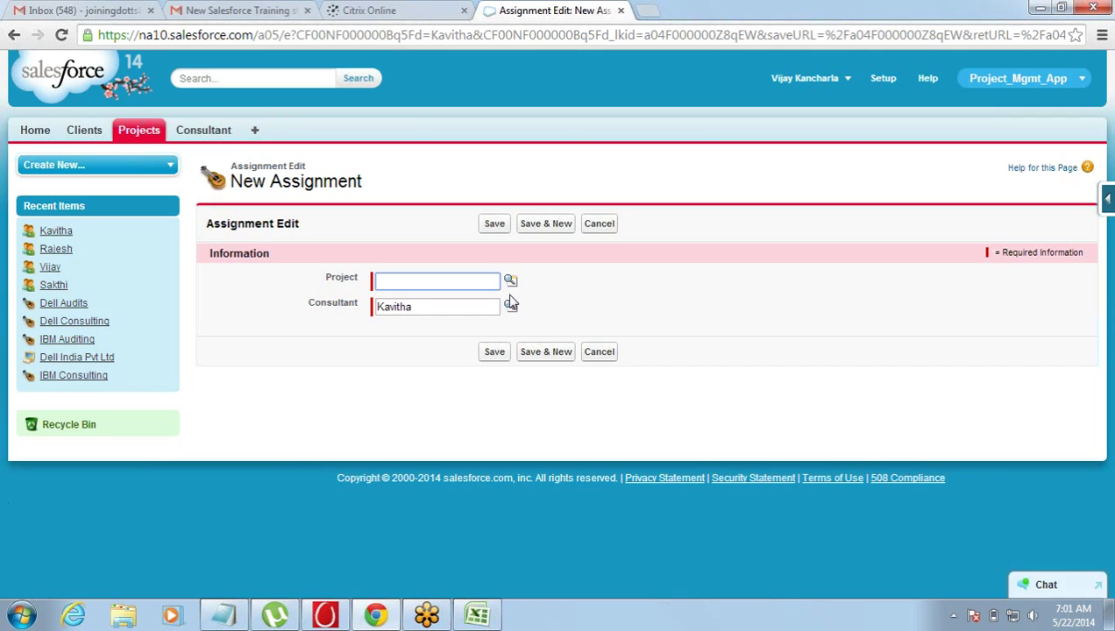
click(510, 280)
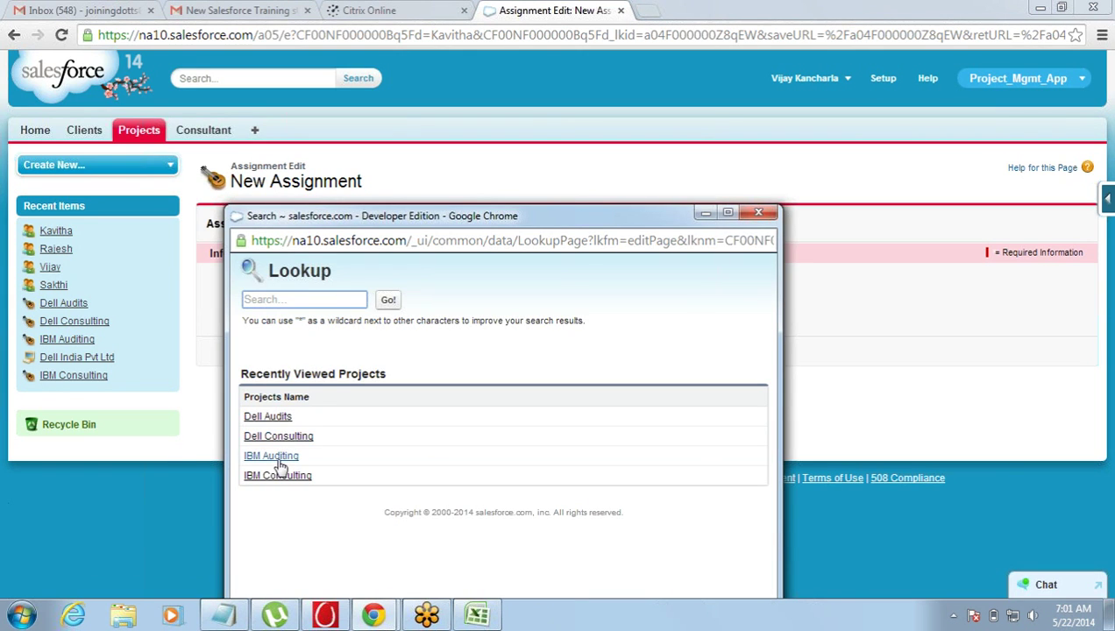
click(278, 457)
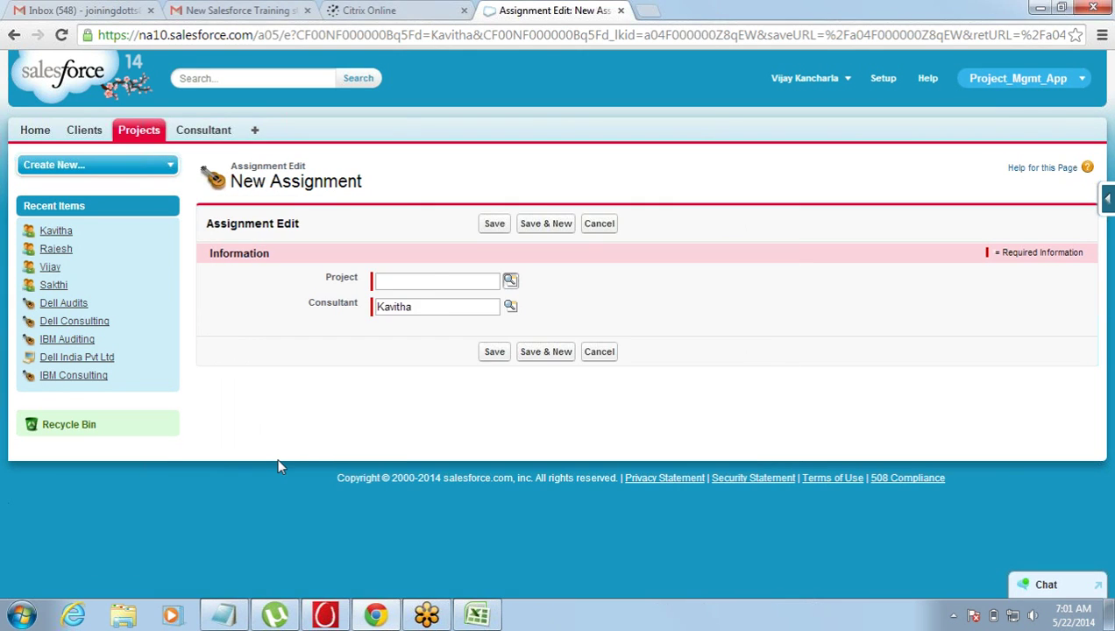
click(495, 352)
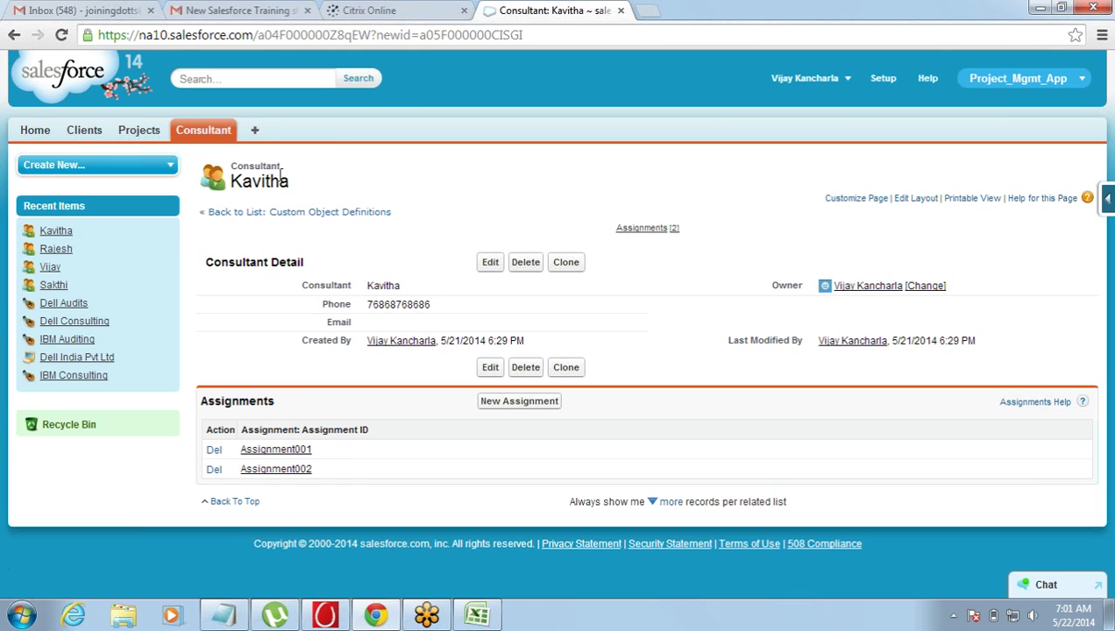
- From the Dell Consulting project, save a new assignment with consultant Rajesh
click(137, 129)
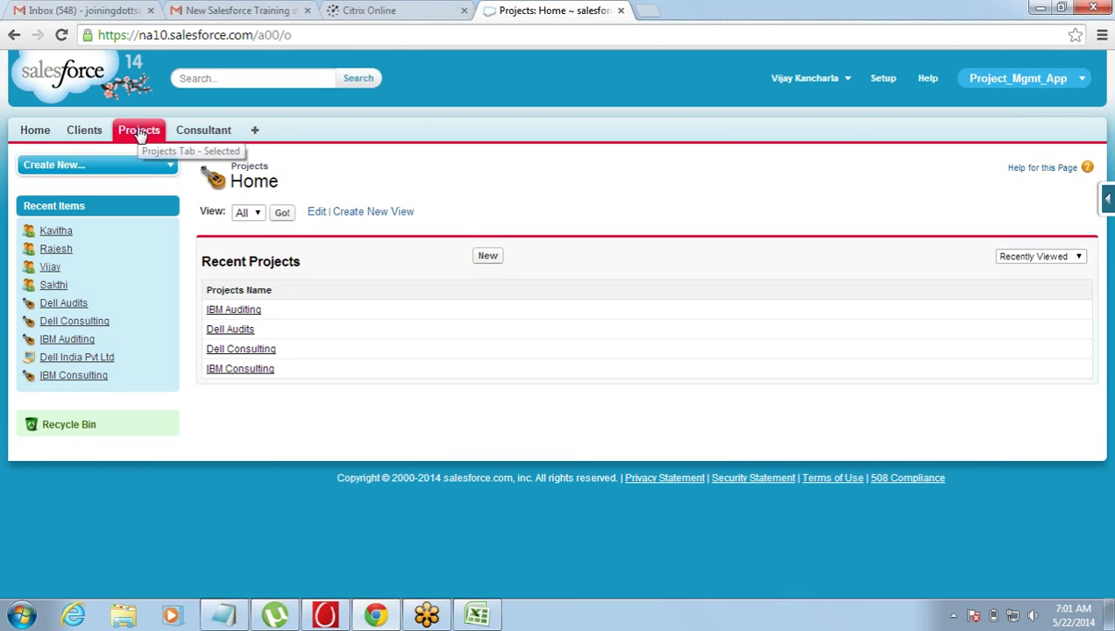
click(235, 351)
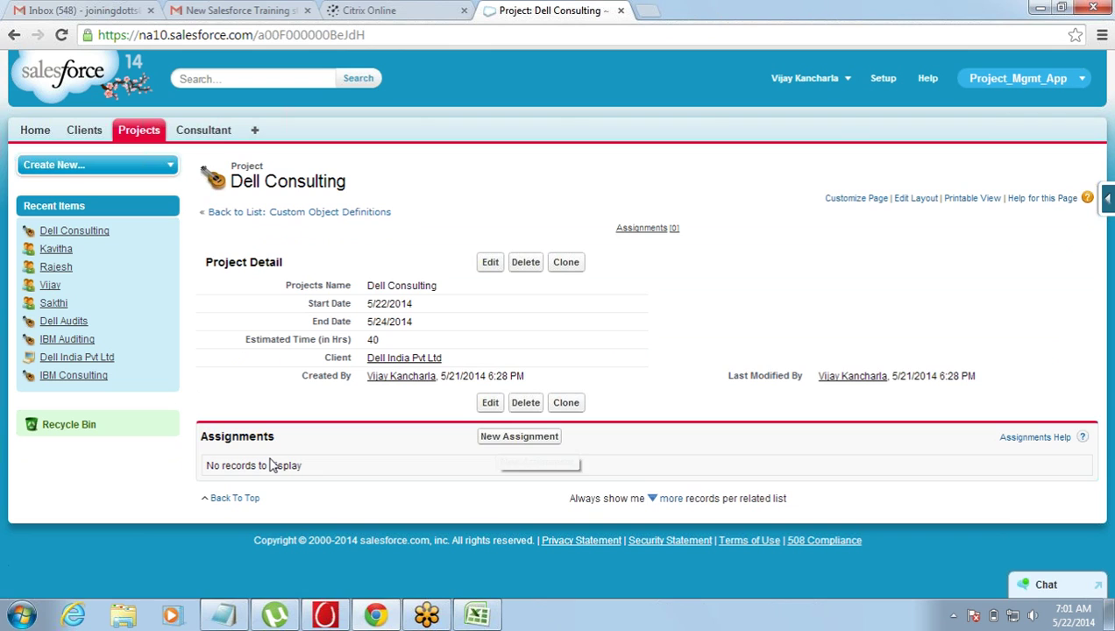
click(515, 446)
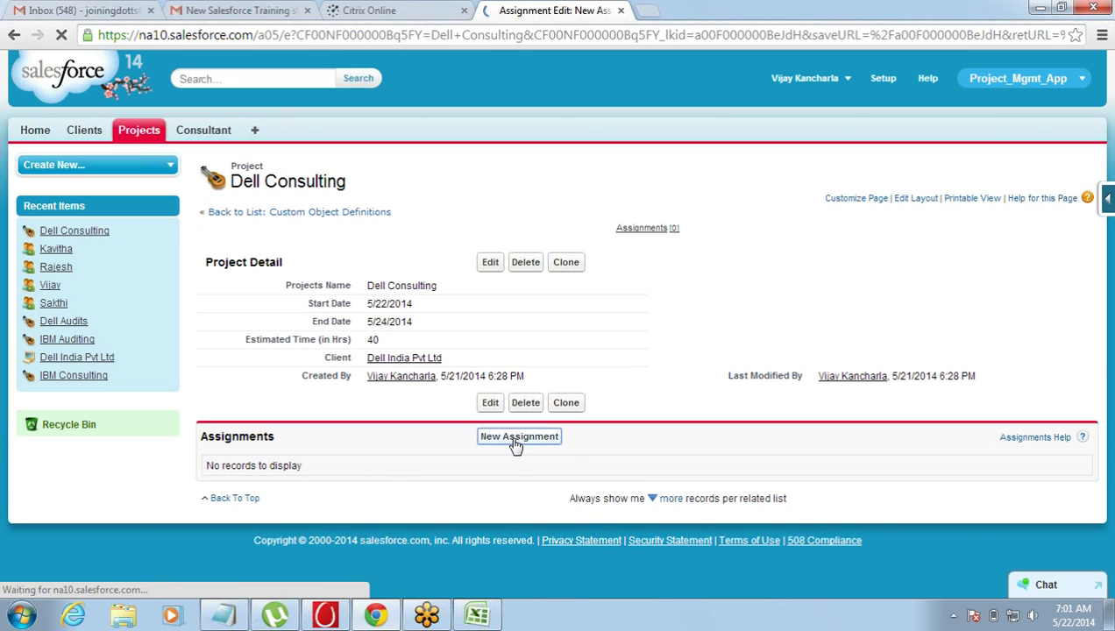
drag(316, 304, 362, 307)
click(378, 307)
click(510, 305)
drag(491, 220, 543, 124)
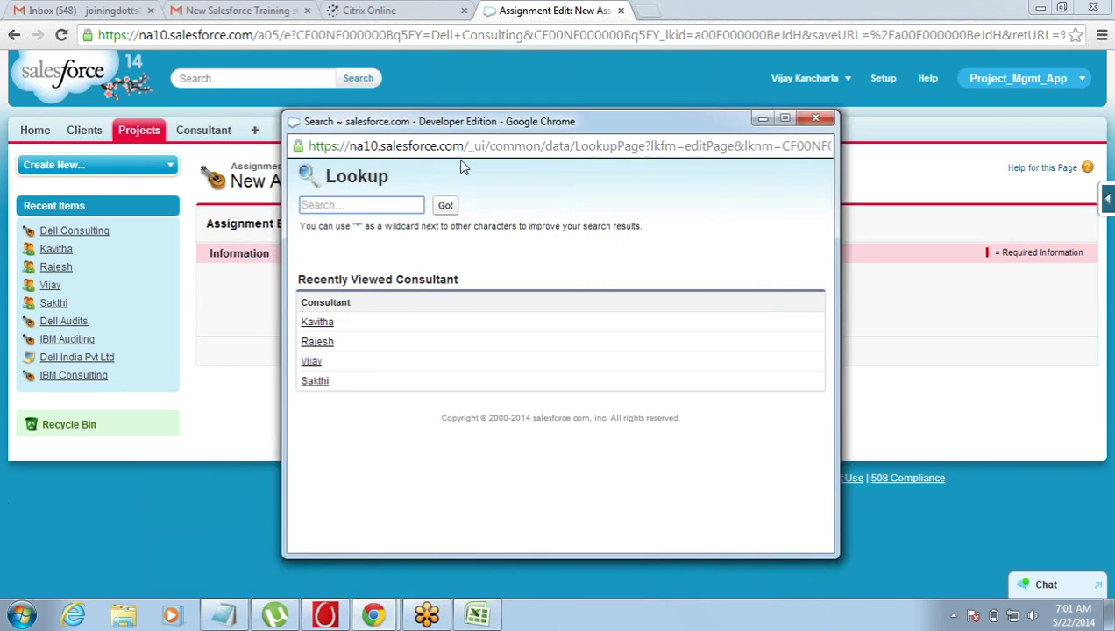
click(317, 342)
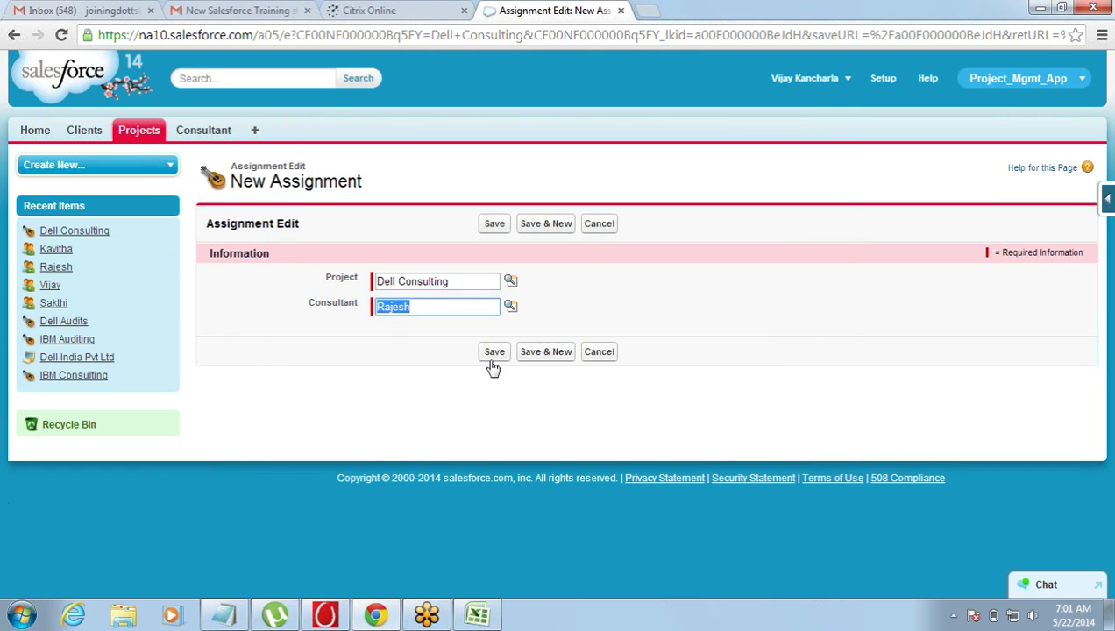
click(498, 351)
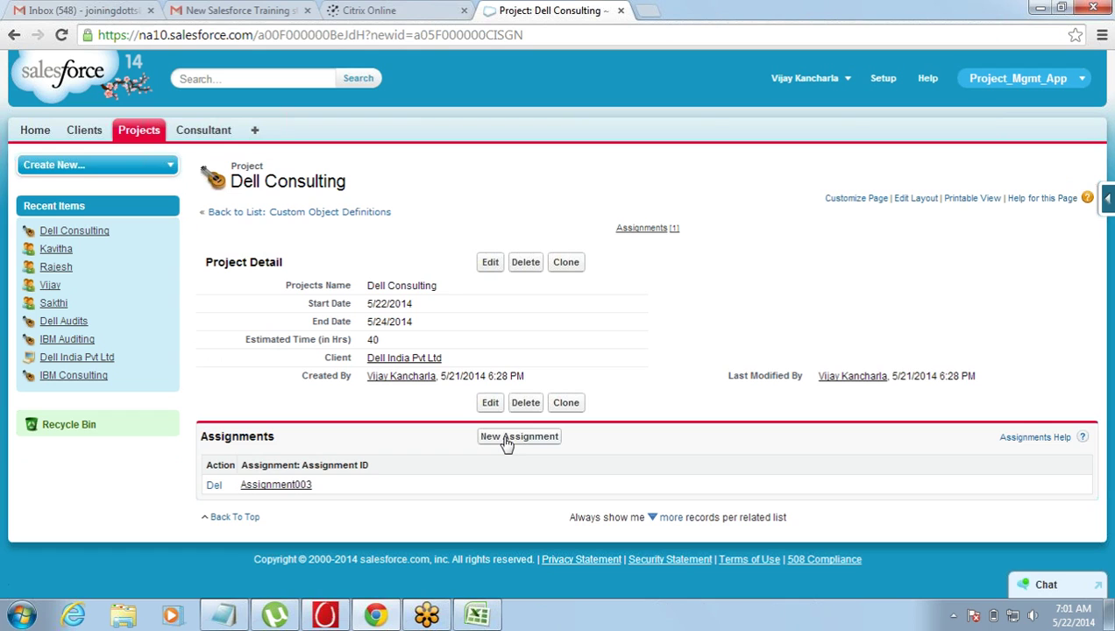
- Add another Dell Consulting assignment with consultant Vijay and save it
click(506, 438)
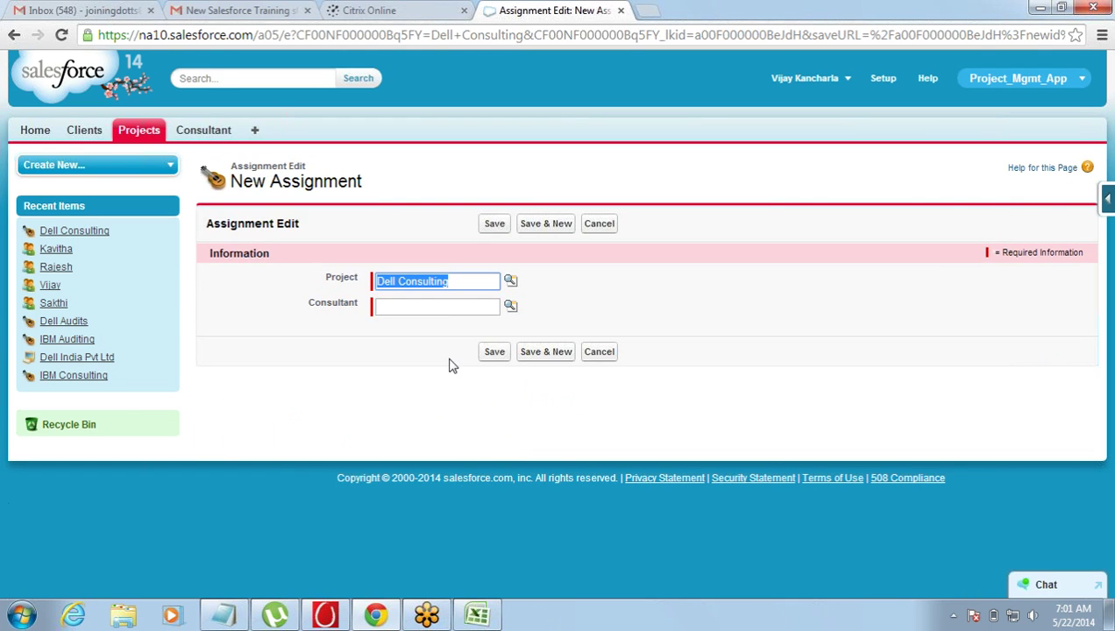
click(510, 310)
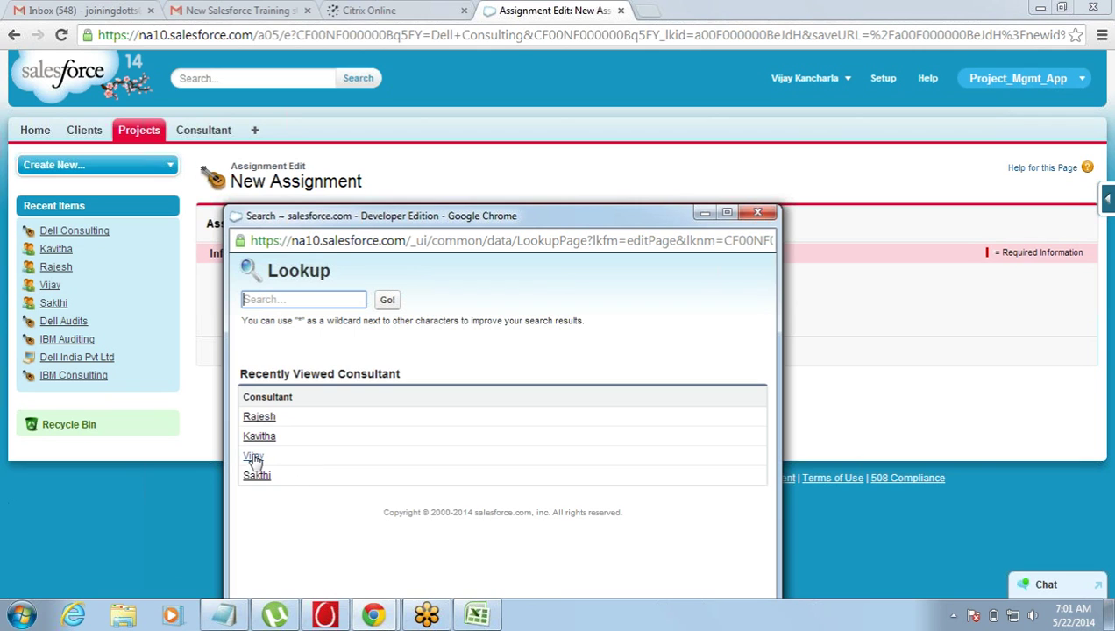
click(254, 456)
click(495, 353)
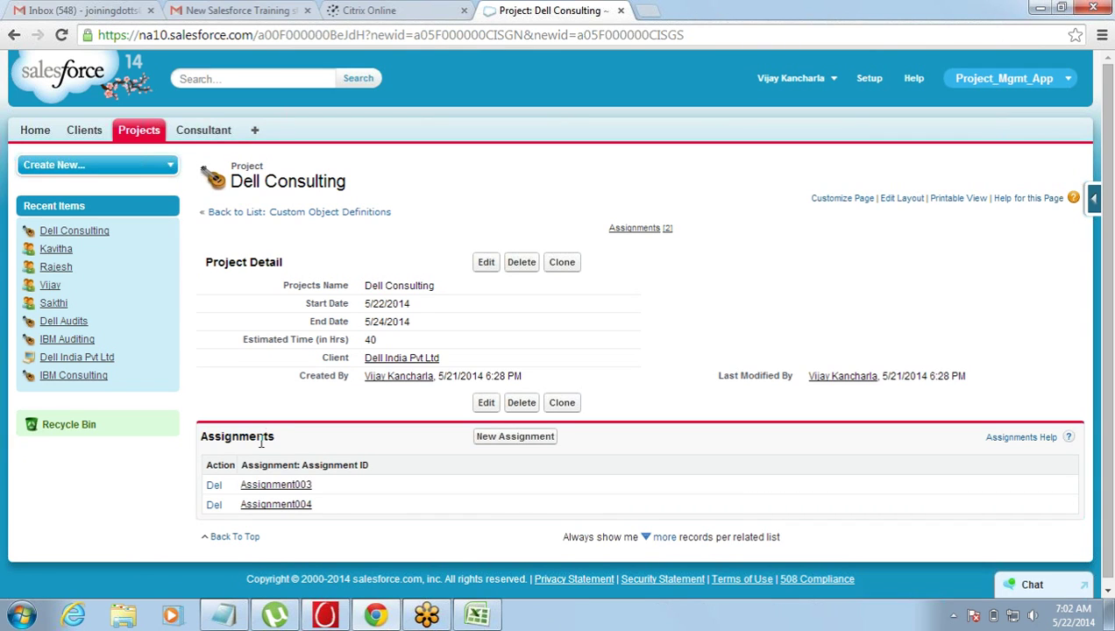
- Return via the Consultants home to the Projects home page, then bring Notepad forward
click(202, 133)
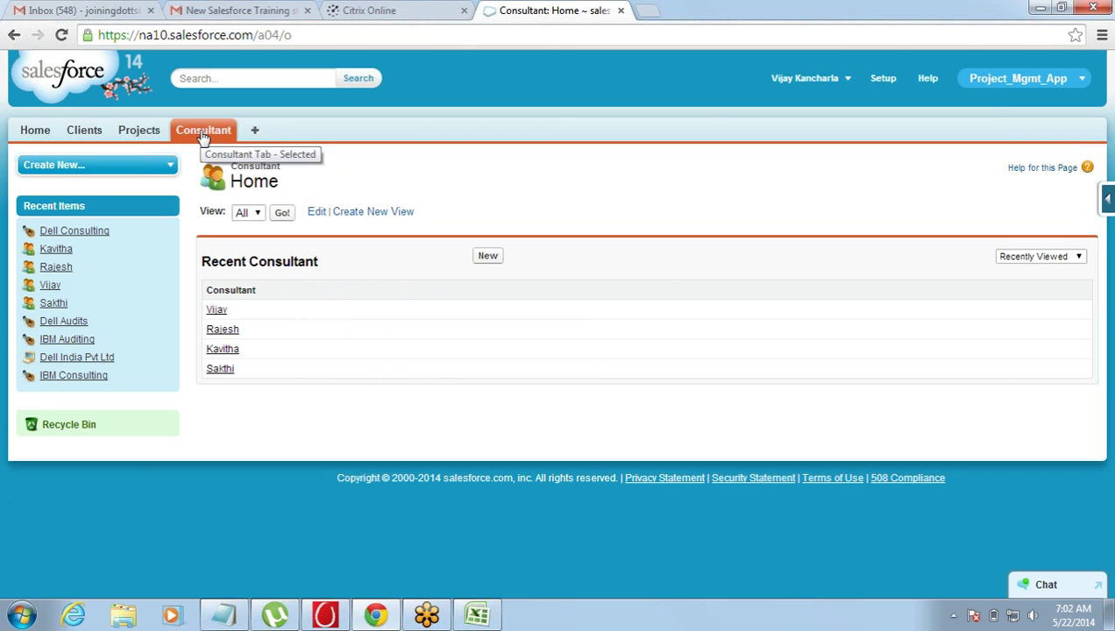
click(131, 133)
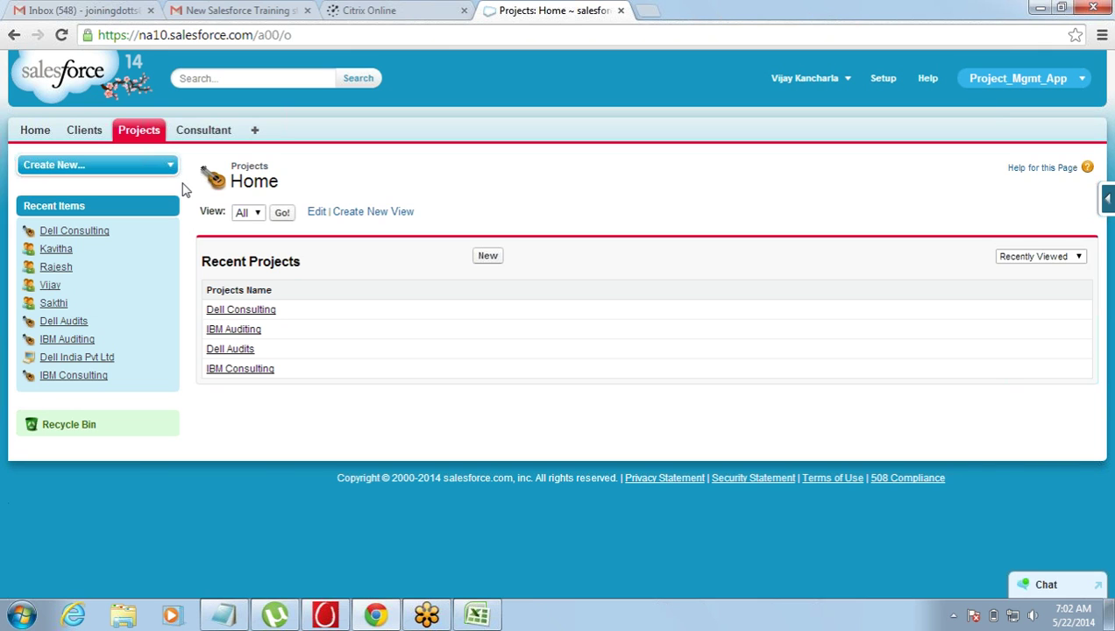
click(224, 616)
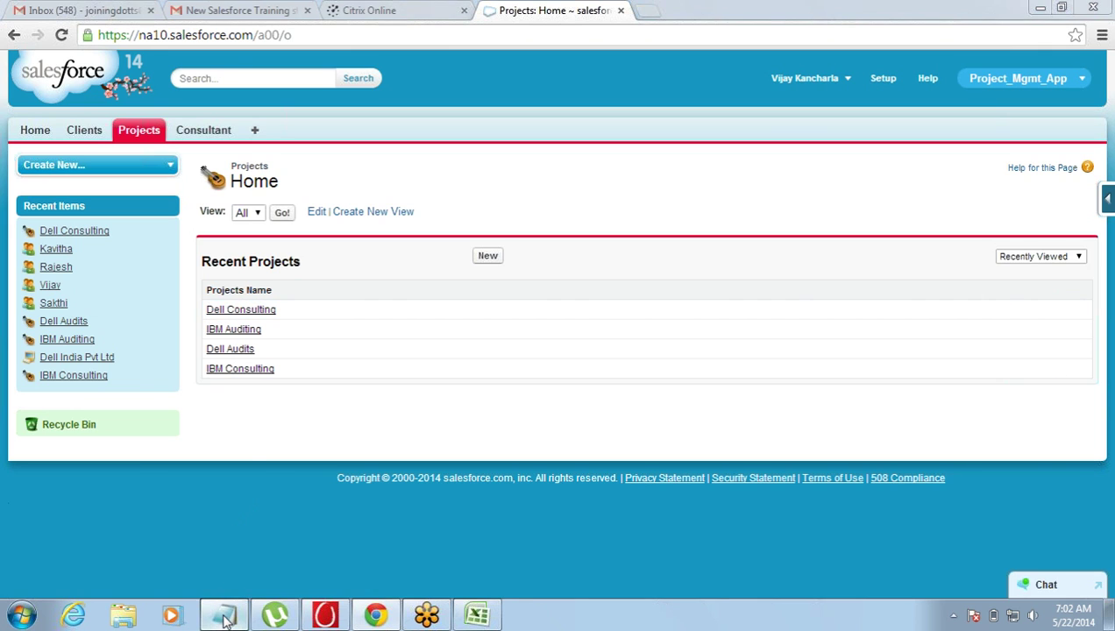
- Start a new line below 'Many to Many Relationship' in Notepad, checking Chrome briefly in between
key(Return)
key(Return)
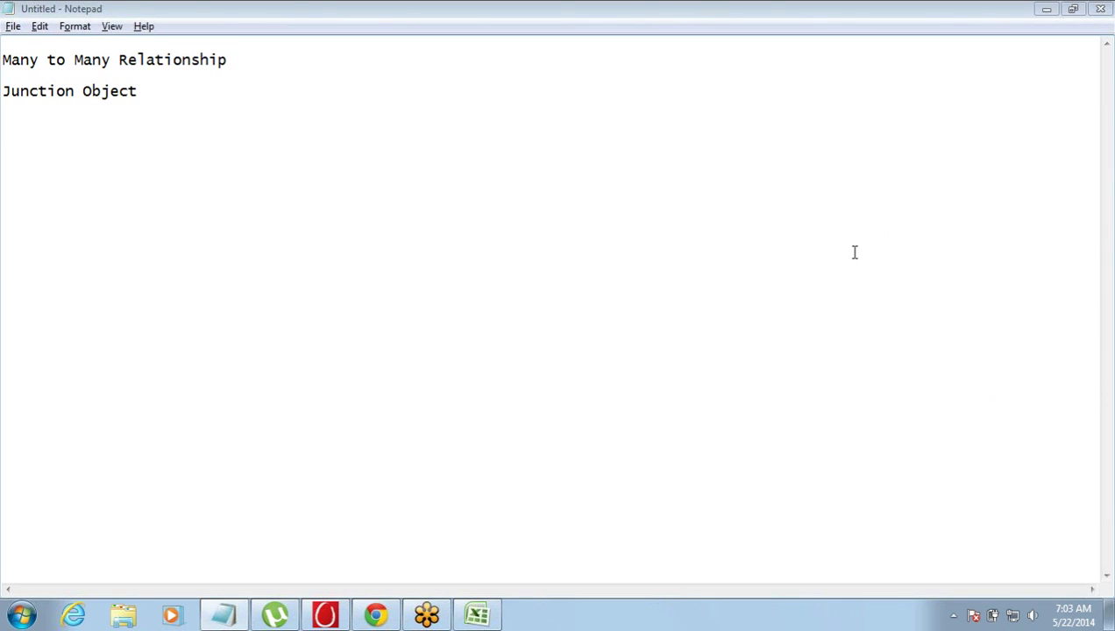
click(385, 618)
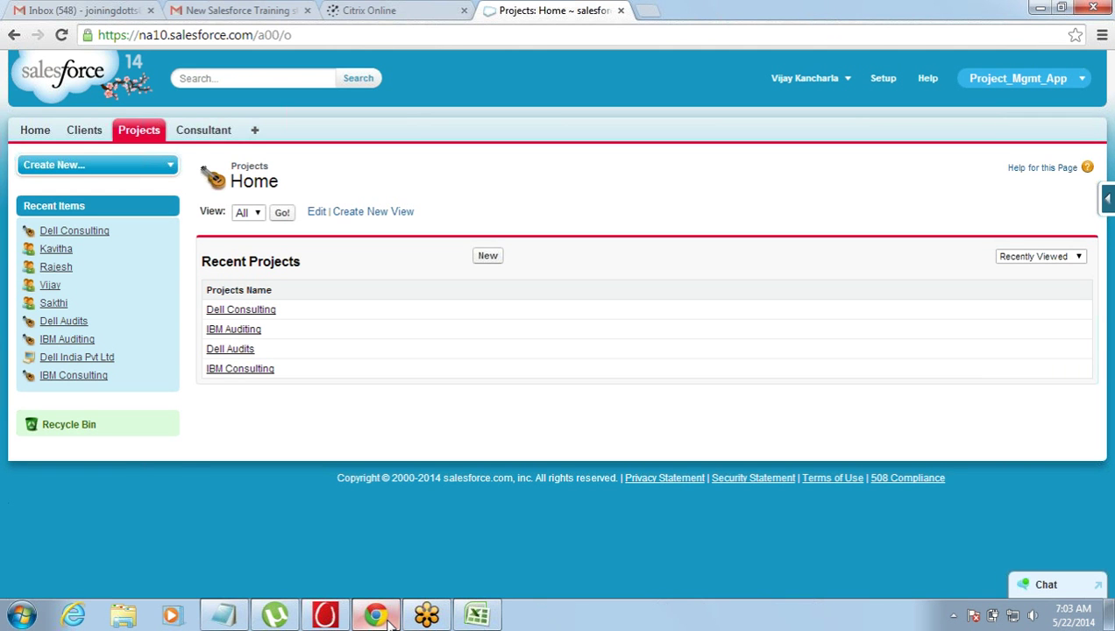
click(230, 617)
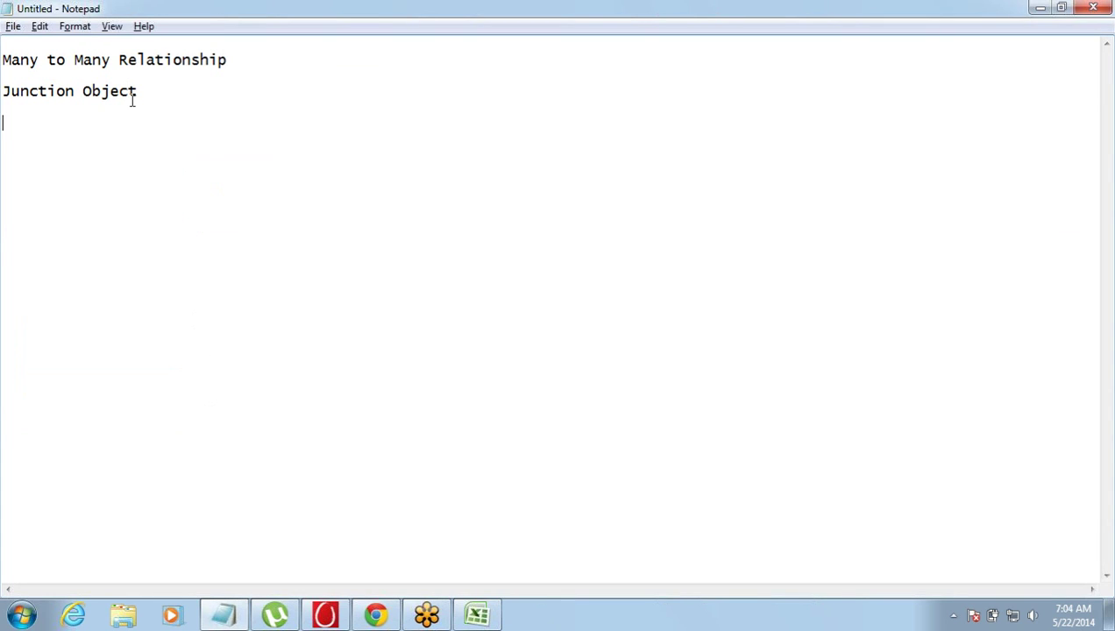